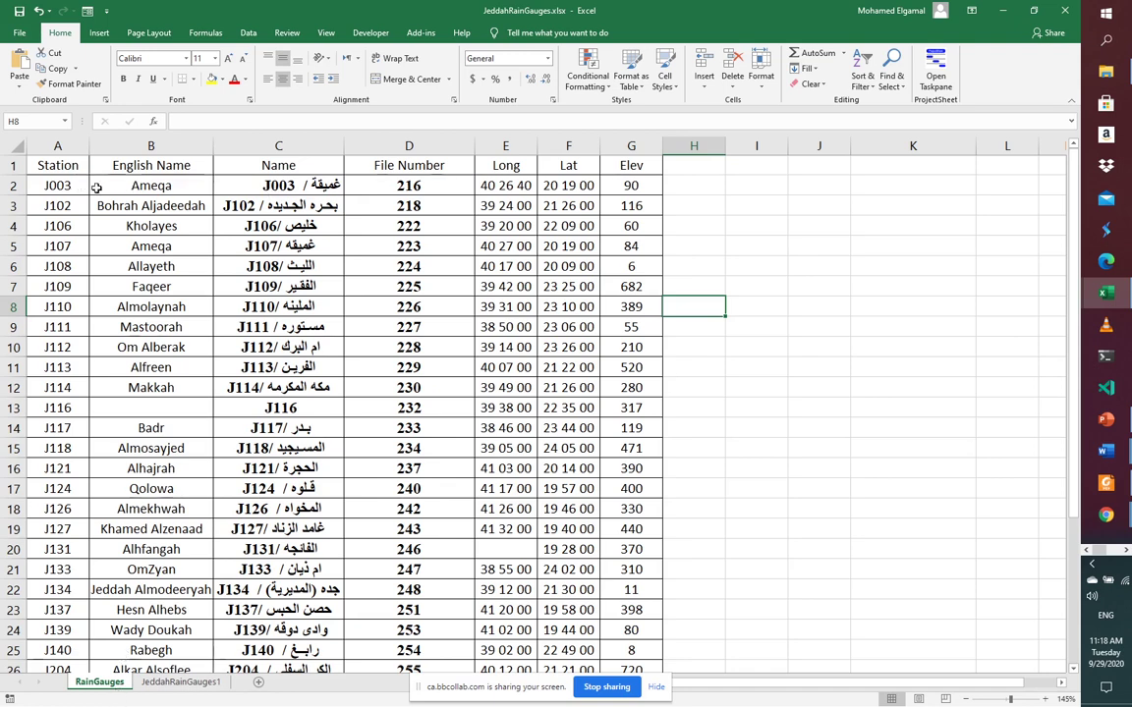
Examine the station codes in the Station column of the RainGauges sheet, from the first row to the last.
{"action": "left_click", "coordinate": [67, 184]}
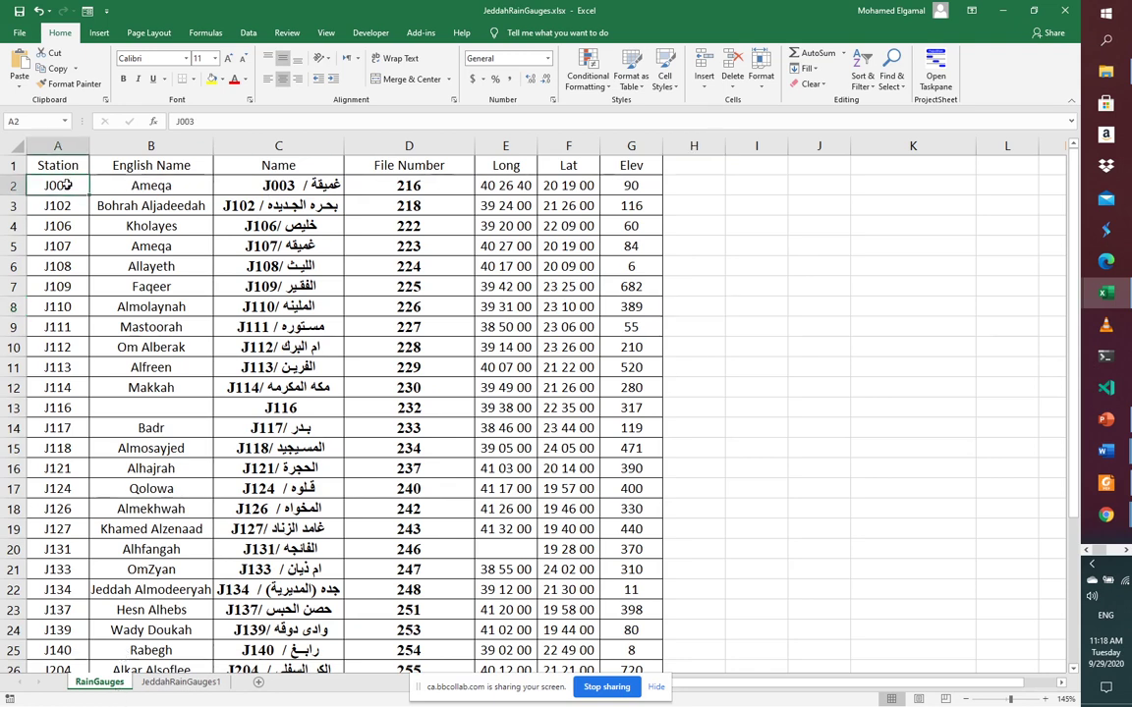
{"action": "key", "text": "Down"}
{"action": "key", "text": "Down"}
{"action": "key", "text": "Down"}
{"action": "key", "text": "Down"}
{"action": "key", "text": "Down"}
{"action": "key", "text": "Down"}
{"action": "key", "text": "Down"}
{"action": "key", "text": "Down"}
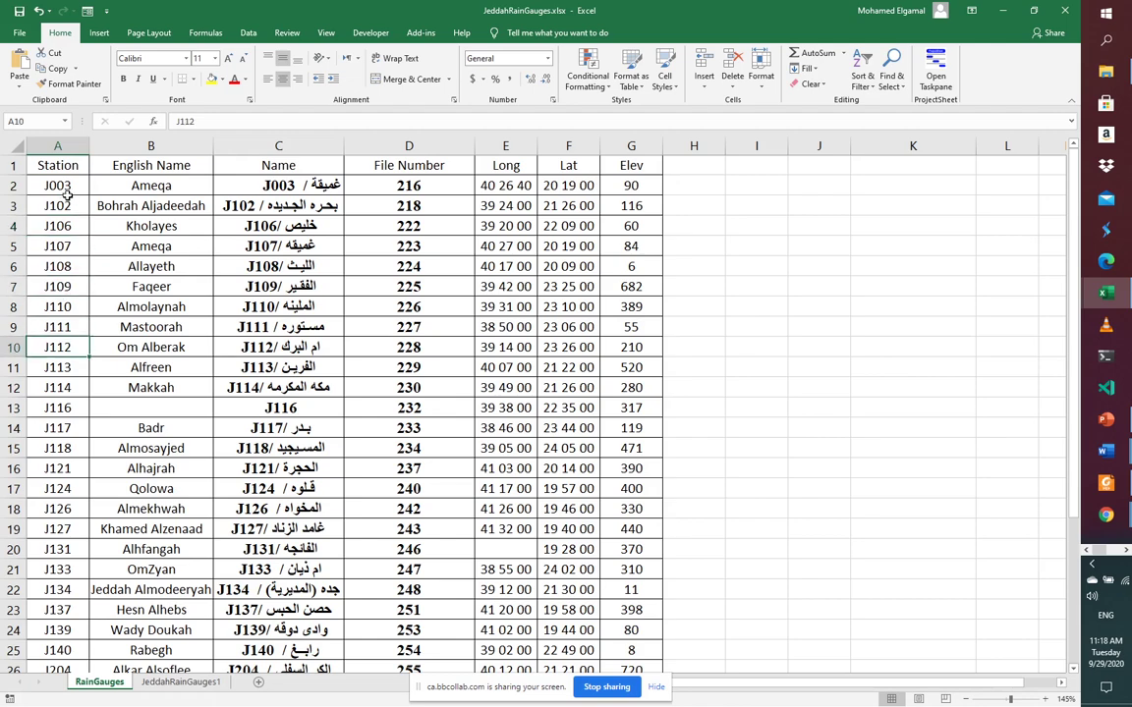
{"action": "key", "text": "Up"}
{"action": "key", "text": "Up"}
{"action": "key", "text": "Up"}
{"action": "key", "text": "Up"}
{"action": "key", "text": "Up"}
{"action": "key", "text": "Up"}
{"action": "key", "text": "Up"}
{"action": "key", "text": "Up"}
{"action": "scroll", "coordinate": [59, 236], "scroll_direction": "down", "scroll_amount": 6}
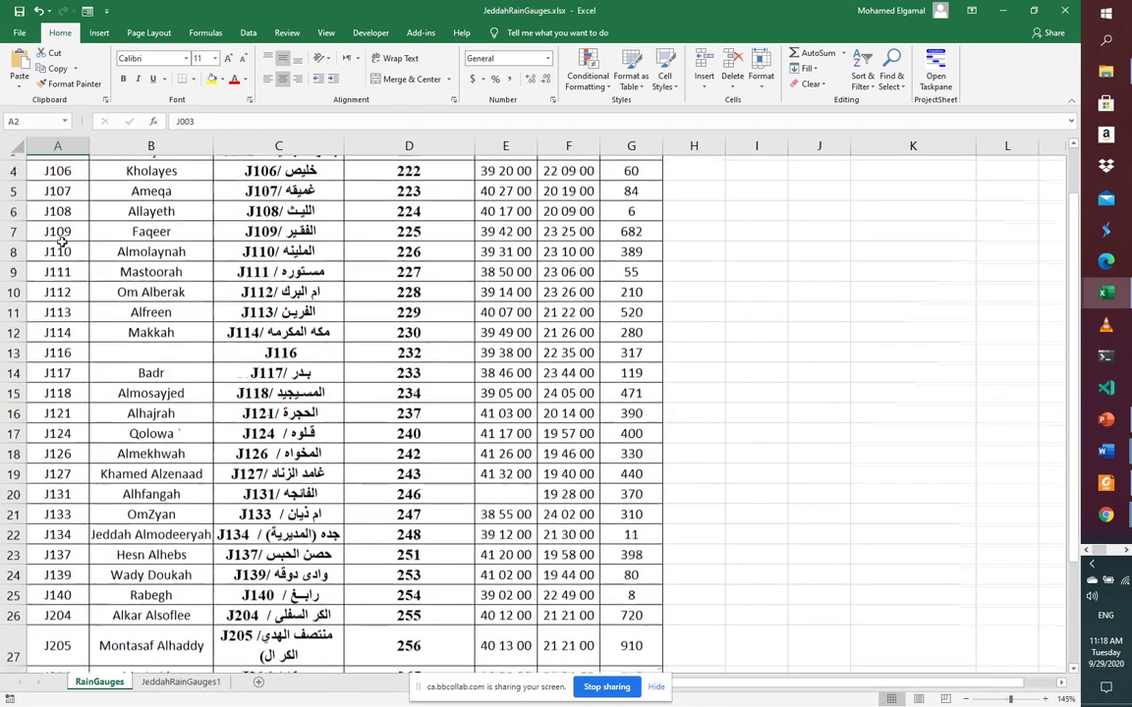
{"action": "scroll", "coordinate": [57, 308], "scroll_direction": "down", "scroll_amount": 2}
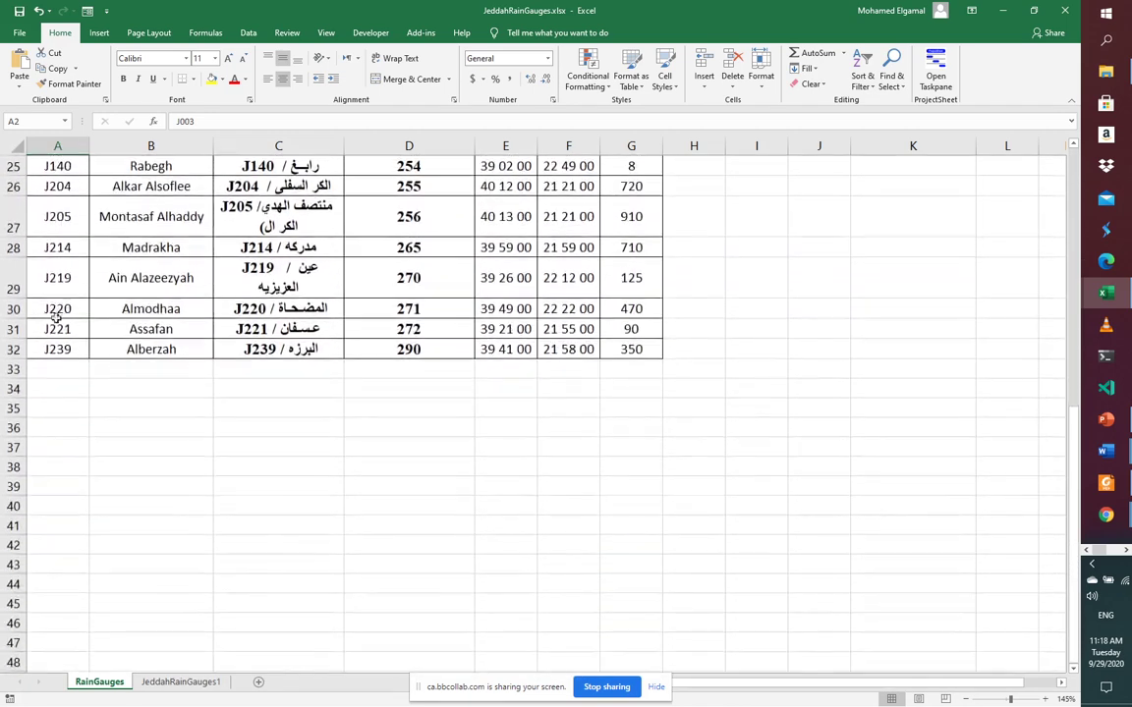
{"action": "scroll", "coordinate": [54, 299], "scroll_direction": "up", "scroll_amount": 8}
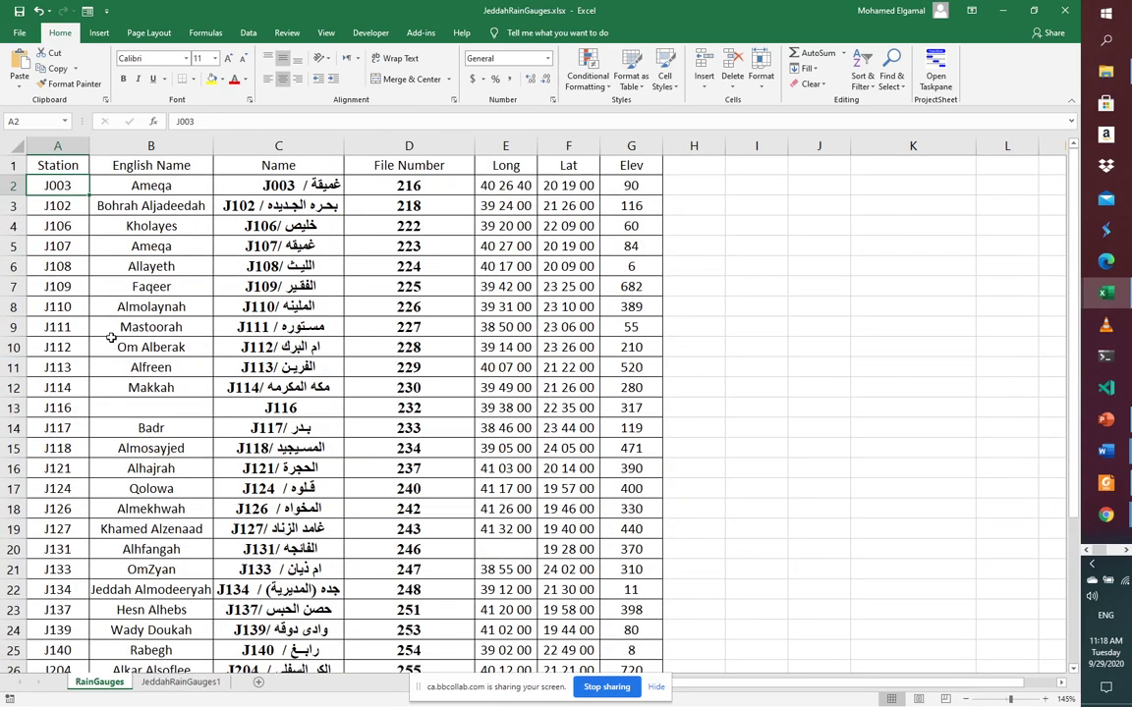
Examine the English Name, Name, File Number, Long, Lat and Elev data of the rain gauges down to the last station.
{"action": "left_click_drag", "start_coordinate": [150, 185], "coordinate": [173, 470]}
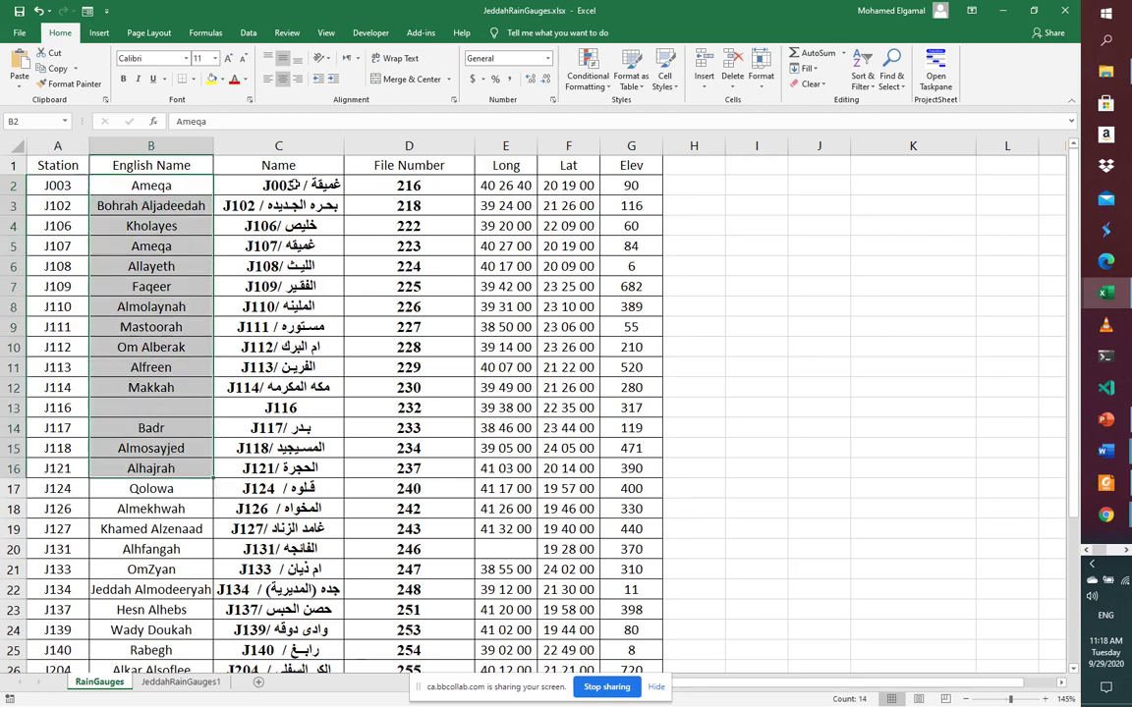
{"action": "left_click_drag", "start_coordinate": [293, 184], "coordinate": [308, 339]}
{"action": "left_click_drag", "start_coordinate": [439, 187], "coordinate": [408, 528]}
{"action": "left_click", "coordinate": [433, 491]}
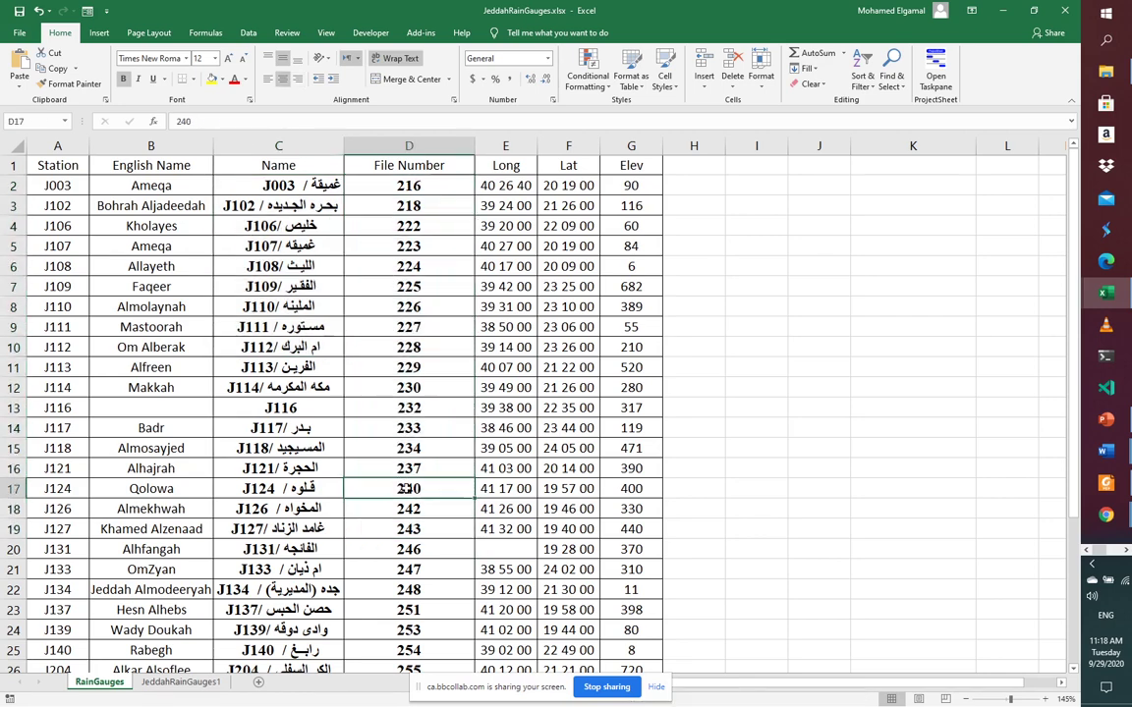
{"action": "left_click_drag", "start_coordinate": [457, 182], "coordinate": [506, 630]}
{"action": "left_click", "coordinate": [560, 187]}
{"action": "key", "text": "shift+Down"}
{"action": "key", "text": "shift+Down"}
{"action": "key", "text": "shift+Down"}
{"action": "key", "text": "shift+Down"}
{"action": "key", "text": "shift+Down"}
{"action": "key", "text": "shift+Down"}
{"action": "key", "text": "shift+Down"}
{"action": "key", "text": "shift+Down"}
{"action": "key", "text": "shift+Down"}
{"action": "key", "text": "shift+Down"}
{"action": "key", "text": "shift+Down"}
{"action": "key", "text": "shift+Down"}
{"action": "key", "text": "shift+Down"}
{"action": "key", "text": "shift+Down"}
{"action": "key", "text": "shift+Down"}
{"action": "key", "text": "shift+Down"}
{"action": "key", "text": "shift+Down"}
{"action": "key", "text": "shift+Down"}
{"action": "key", "text": "shift+Down"}
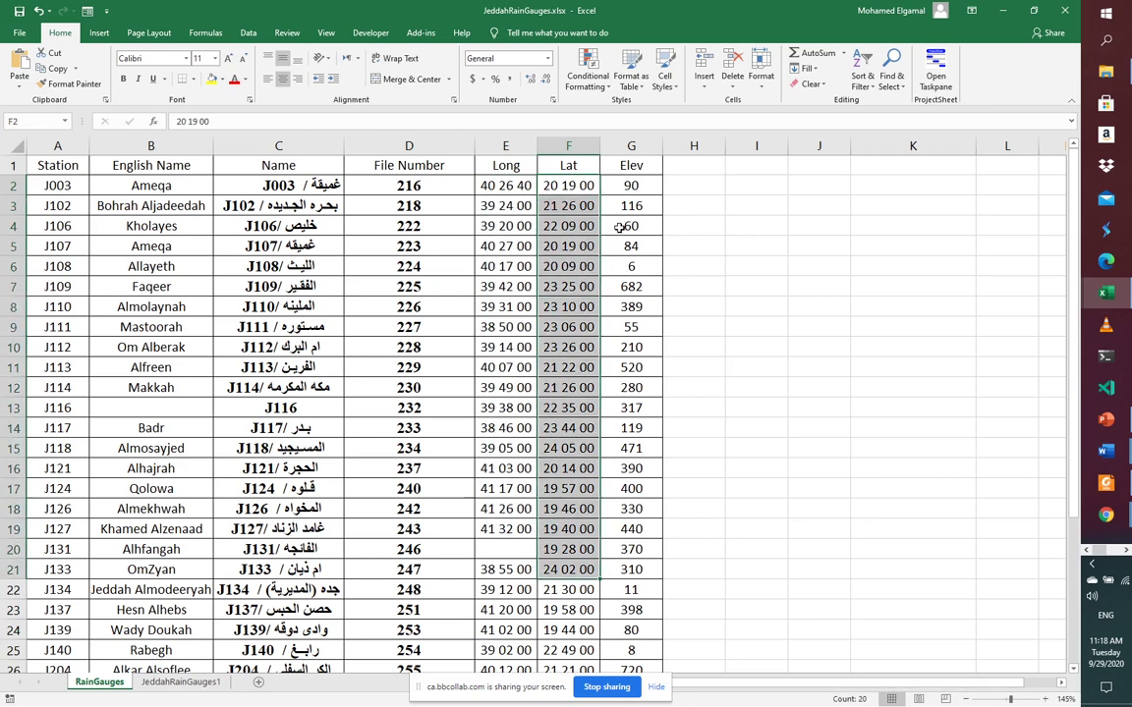
{"action": "left_click_drag", "start_coordinate": [630, 185], "coordinate": [648, 603]}
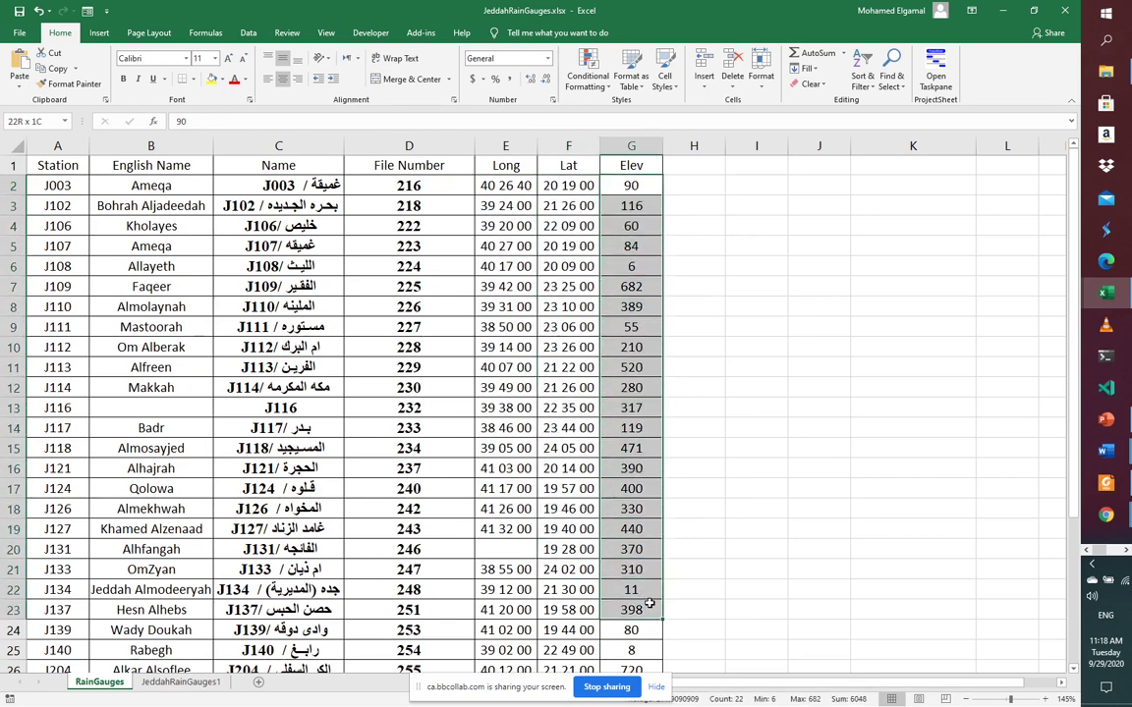
{"action": "left_click", "coordinate": [756, 428]}
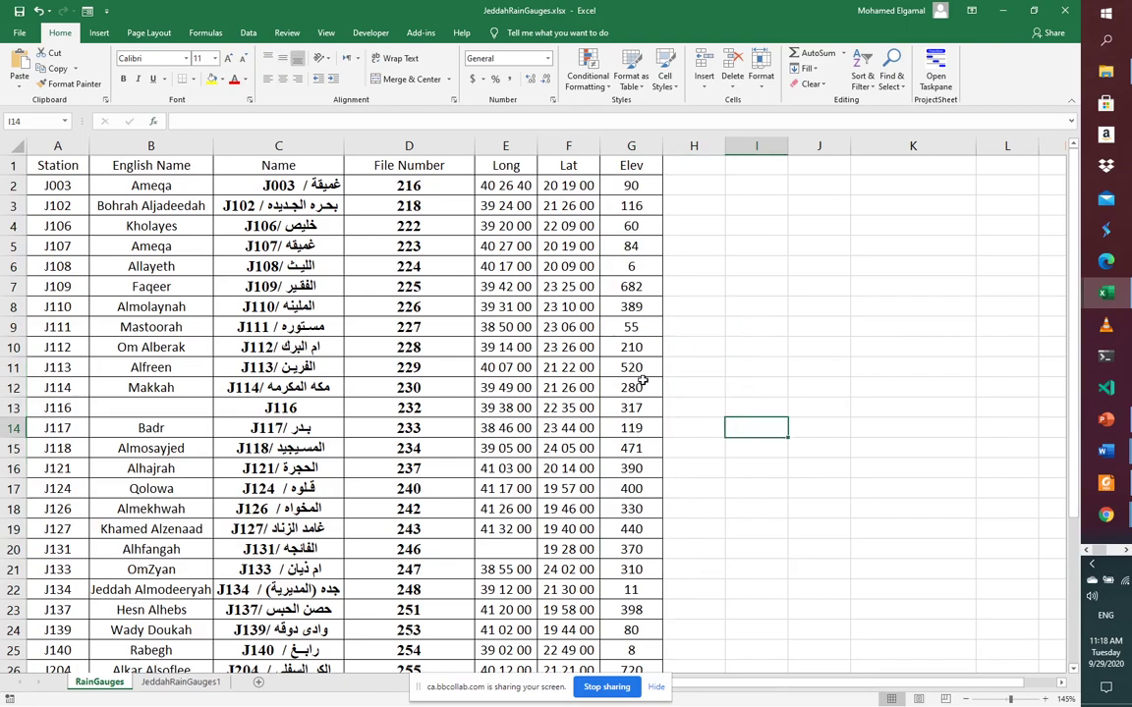
{"action": "scroll", "coordinate": [679, 448], "scroll_direction": "down", "scroll_amount": 3}
{"action": "scroll", "coordinate": [679, 448], "scroll_direction": "down", "scroll_amount": 5}
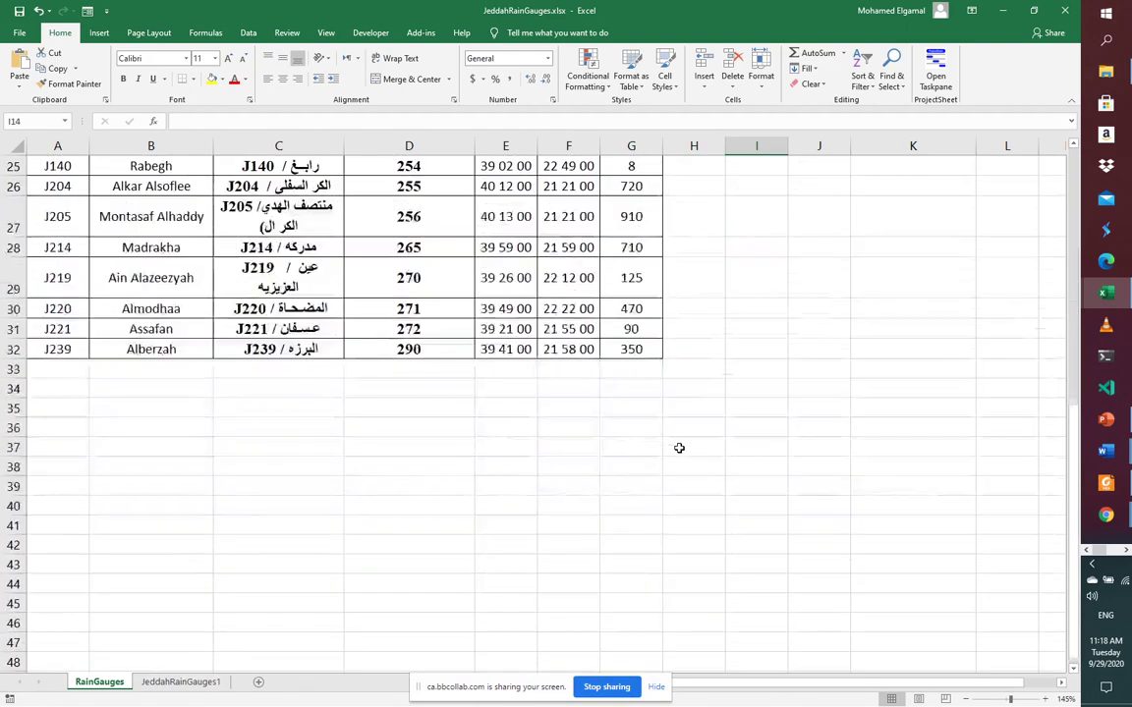
{"action": "scroll", "coordinate": [679, 448], "scroll_direction": "up", "scroll_amount": 8}
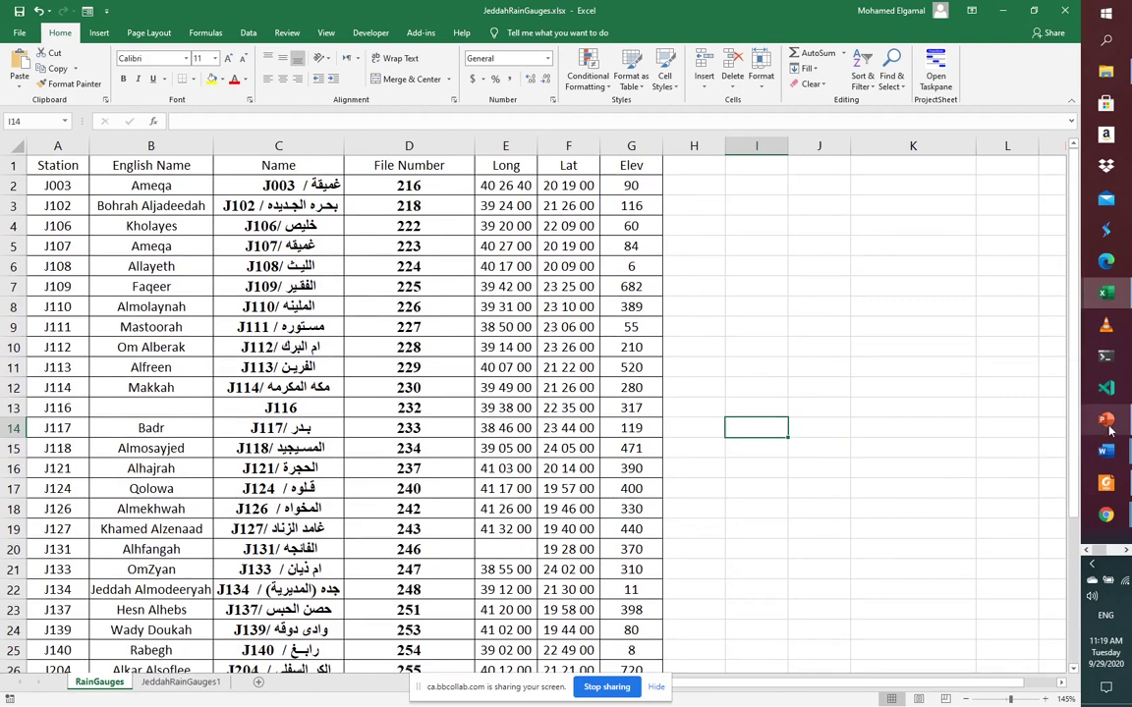
Switch to PowerPoint and show the Wadi Ibrahim-Makkah watershed map as a full-screen slide show.
{"action": "mouse_move", "coordinate": [1109, 429]}
{"action": "left_click", "coordinate": [1024, 442]}
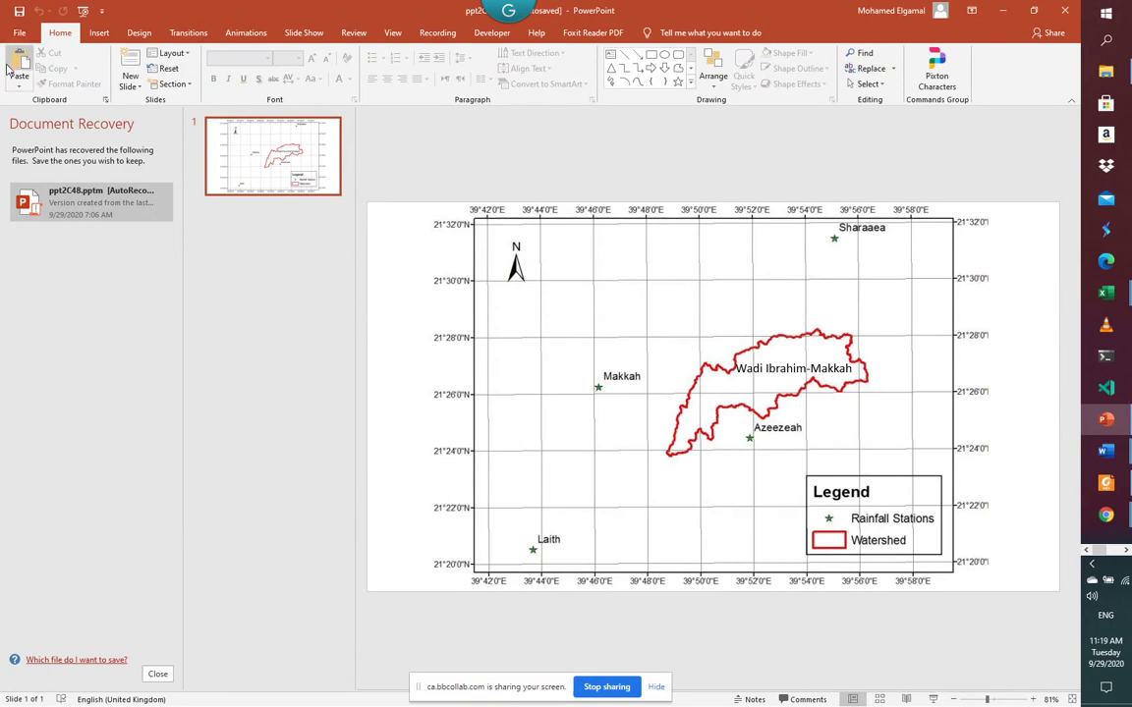
{"action": "key", "text": "F5"}
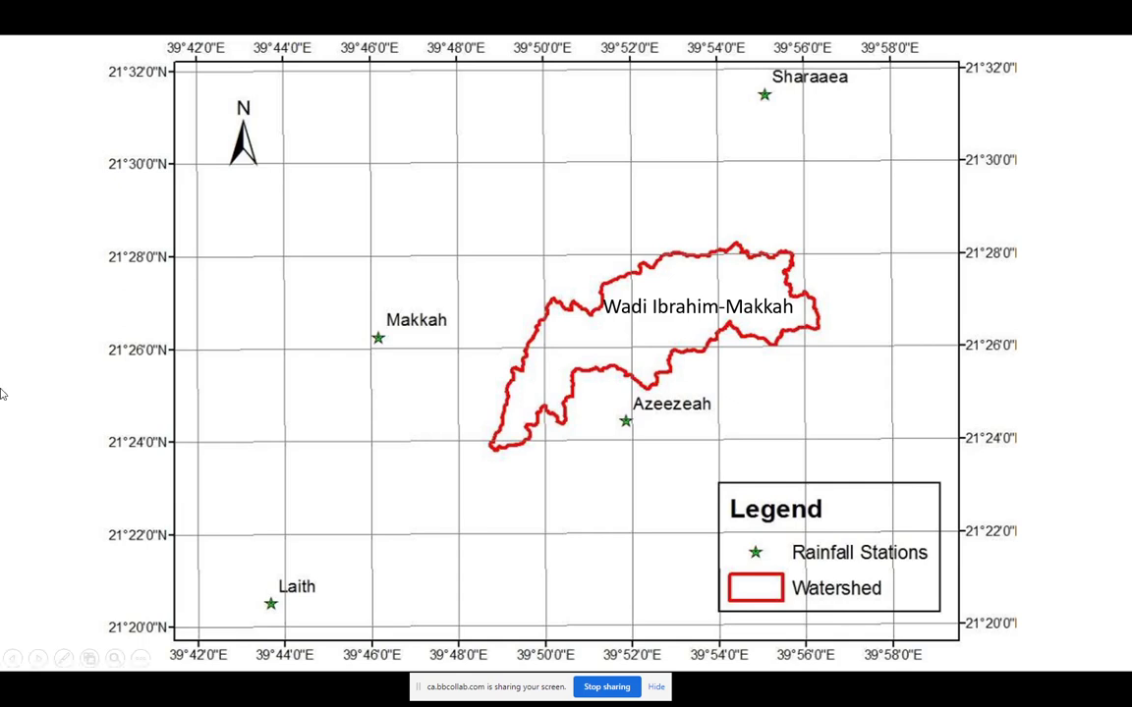
Mark the Makkah, Laith, Azeezeah and Sharaaea rainfall stations on the map with the red pen.
{"action": "key", "text": "ctrl+p"}
{"action": "left_click_drag", "start_coordinate": [379, 338], "coordinate": [377, 339]}
{"action": "left_click_drag", "start_coordinate": [270, 602], "coordinate": [269, 609]}
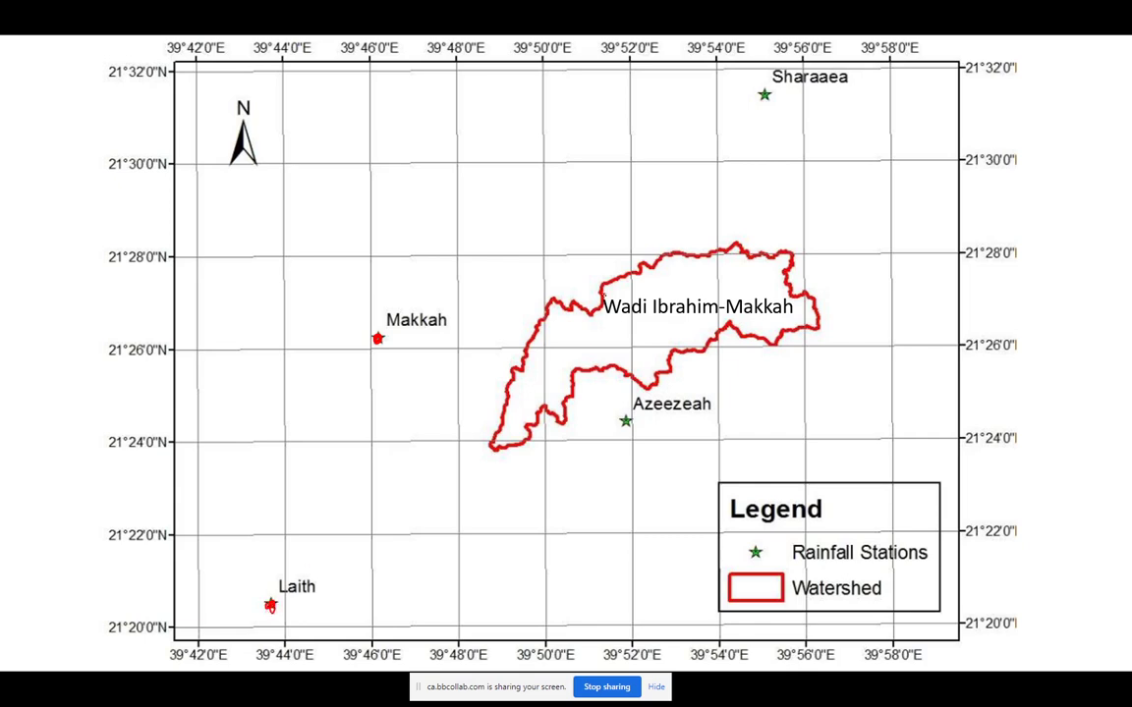
{"action": "left_click_drag", "start_coordinate": [626, 421], "coordinate": [627, 425]}
{"action": "left_click_drag", "start_coordinate": [762, 94], "coordinate": [766, 97]}
Handwrite "Vorronni" beside the map and draw two red boundary lines dividing the watershed between the Makkah, Sharaaea and Azeezeah stations.
{"action": "left_click_drag", "start_coordinate": [8, 144], "coordinate": [77, 95]}
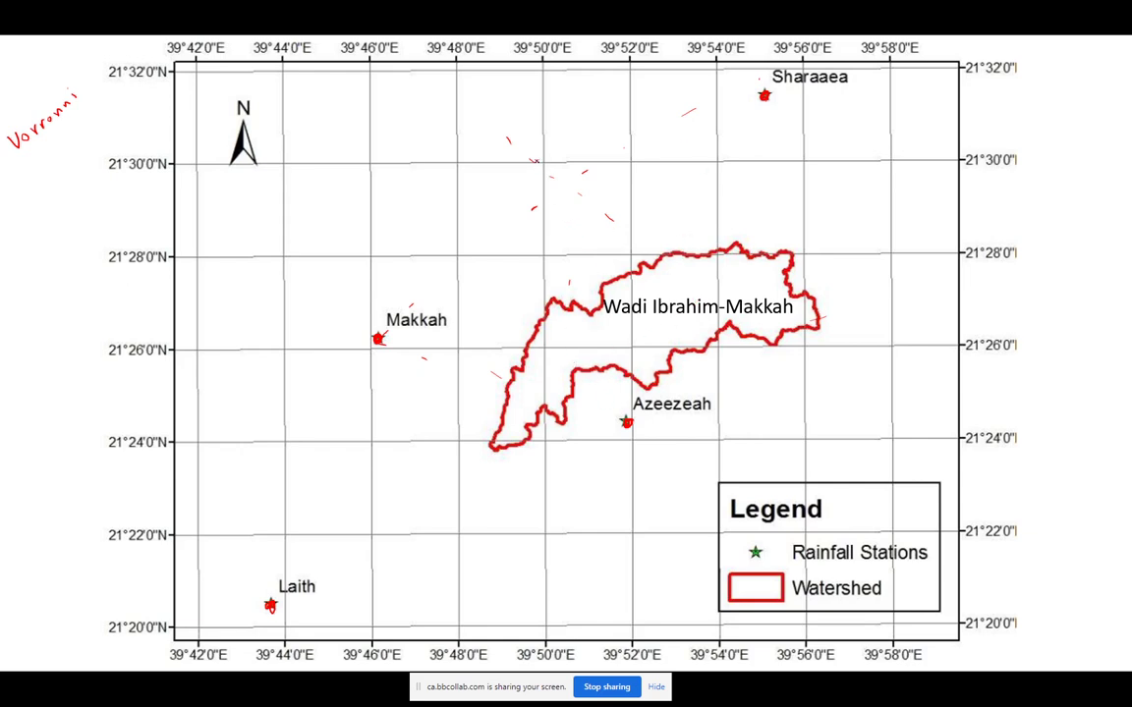
{"action": "mouse_move", "coordinate": [502, 126]}
{"action": "left_mouse_down"}
{"action": "mouse_move", "coordinate": [570, 231]}
{"action": "mouse_move", "coordinate": [835, 454]}
{"action": "left_mouse_up"}
{"action": "left_click_drag", "start_coordinate": [421, 623], "coordinate": [634, 307]}
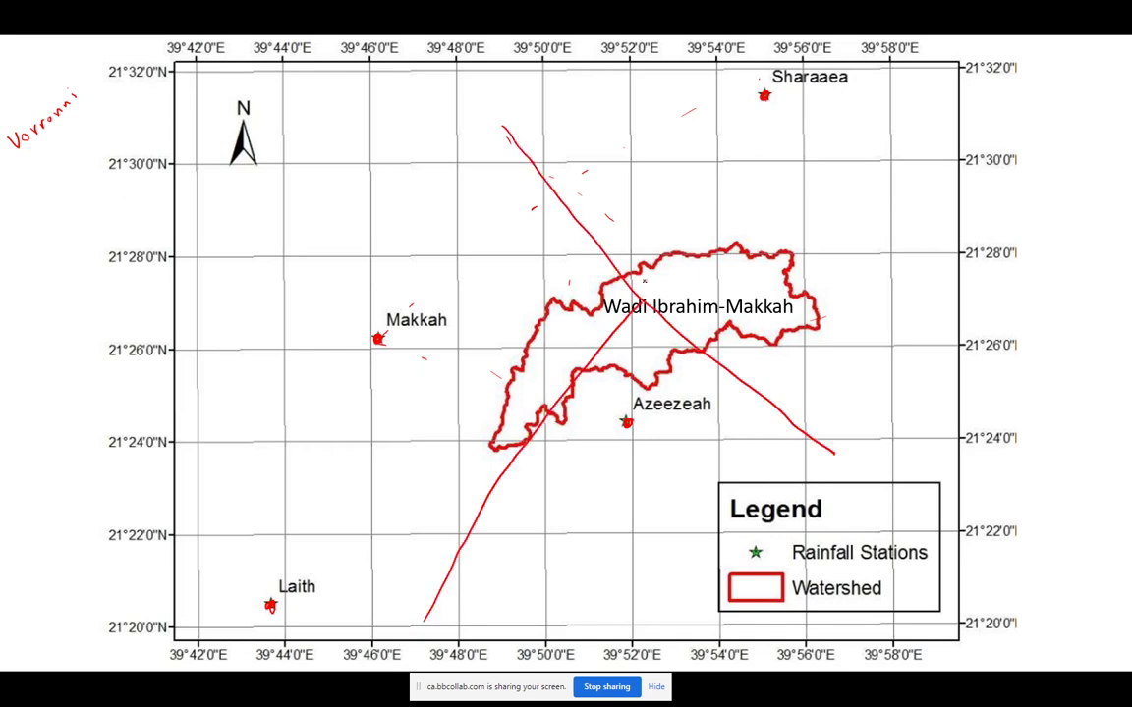
Hatch the northeastern part of the watershed in red and draw an arrow to it from the Sharaaea station.
{"action": "mouse_move", "coordinate": [650, 261]}
{"action": "left_mouse_down"}
{"action": "mouse_move", "coordinate": [643, 294]}
{"action": "mouse_move", "coordinate": [658, 307]}
{"action": "left_mouse_up"}
{"action": "mouse_move", "coordinate": [684, 252]}
{"action": "left_mouse_down"}
{"action": "mouse_move", "coordinate": [675, 336]}
{"action": "mouse_move", "coordinate": [695, 340]}
{"action": "left_mouse_up"}
{"action": "mouse_move", "coordinate": [729, 253]}
{"action": "left_mouse_down"}
{"action": "mouse_move", "coordinate": [720, 297]}
{"action": "mouse_move", "coordinate": [735, 306]}
{"action": "left_mouse_up"}
{"action": "mouse_move", "coordinate": [763, 257]}
{"action": "left_mouse_down"}
{"action": "mouse_move", "coordinate": [752, 315]}
{"action": "mouse_move", "coordinate": [769, 320]}
{"action": "left_mouse_up"}
{"action": "left_click_drag", "start_coordinate": [804, 287], "coordinate": [795, 315]}
{"action": "mouse_move", "coordinate": [763, 97]}
{"action": "left_mouse_down"}
{"action": "mouse_move", "coordinate": [735, 202]}
{"action": "mouse_move", "coordinate": [743, 263]}
{"action": "mouse_move", "coordinate": [755, 238]}
{"action": "left_mouse_up"}
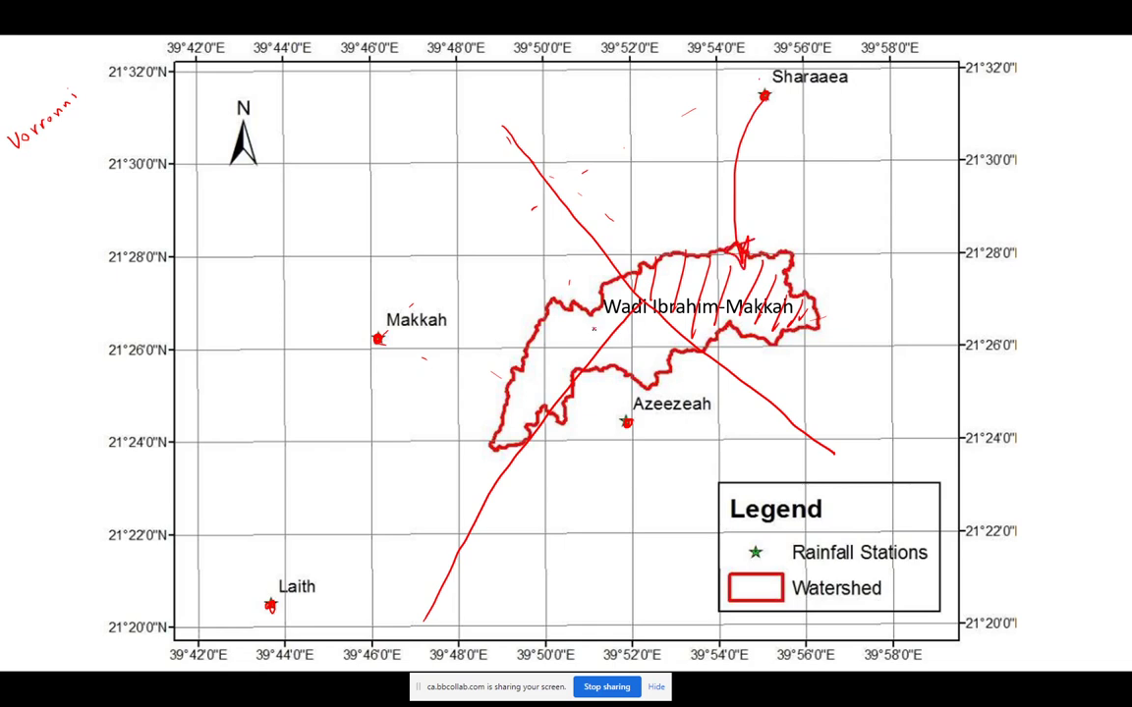
Hatch the western part of the watershed on the Makkah station's side of the boundary lines.
{"action": "mouse_move", "coordinate": [603, 291]}
{"action": "left_mouse_down"}
{"action": "mouse_move", "coordinate": [629, 295]}
{"action": "mouse_move", "coordinate": [595, 350]}
{"action": "left_mouse_up"}
{"action": "left_click_drag", "start_coordinate": [546, 321], "coordinate": [582, 352]}
{"action": "mouse_move", "coordinate": [539, 338]}
{"action": "left_mouse_down"}
{"action": "mouse_move", "coordinate": [573, 374]}
{"action": "mouse_move", "coordinate": [561, 389]}
{"action": "left_mouse_up"}
{"action": "mouse_move", "coordinate": [522, 374]}
{"action": "left_mouse_down"}
{"action": "mouse_move", "coordinate": [549, 406]}
{"action": "mouse_move", "coordinate": [536, 419]}
{"action": "left_mouse_up"}
{"action": "left_click_drag", "start_coordinate": [512, 407], "coordinate": [527, 426]}
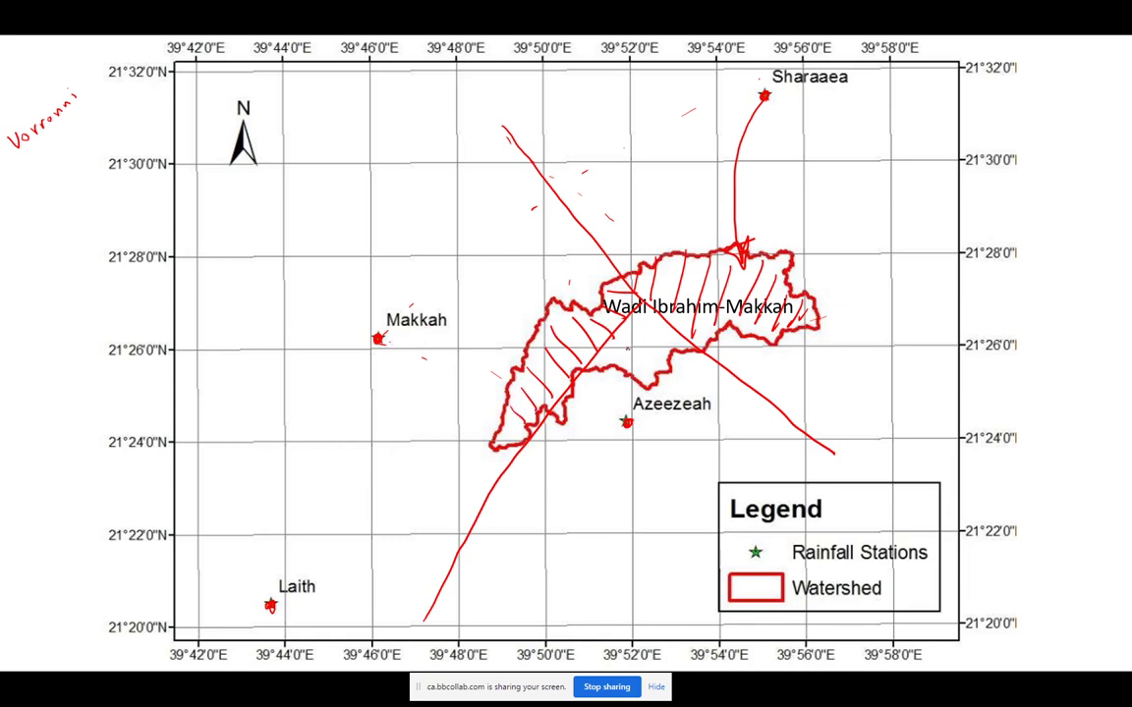
Hatch the southern part of the watershed nearest the Azeezeah station with horizontal red strokes.
{"action": "mouse_move", "coordinate": [611, 322]}
{"action": "left_mouse_down"}
{"action": "mouse_move", "coordinate": [654, 321]}
{"action": "mouse_move", "coordinate": [658, 331]}
{"action": "left_mouse_up"}
{"action": "mouse_move", "coordinate": [615, 345]}
{"action": "left_mouse_down"}
{"action": "mouse_move", "coordinate": [656, 343]}
{"action": "mouse_move", "coordinate": [653, 355]}
{"action": "left_mouse_up"}
{"action": "left_click_drag", "start_coordinate": [621, 366], "coordinate": [650, 366]}
{"action": "left_click_drag", "start_coordinate": [626, 377], "coordinate": [648, 377]}
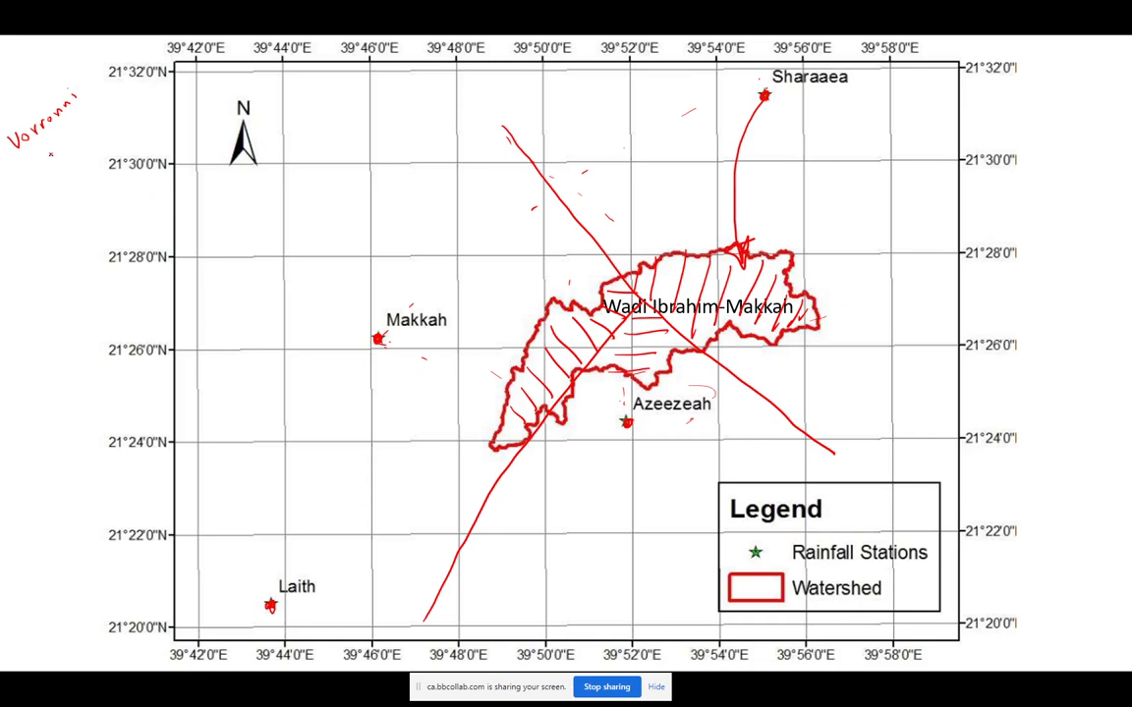
Complete the handwritten note with a circled "Polygon" and end the slide show, keeping the ink annotations.
{"action": "mouse_move", "coordinate": [29, 170]}
{"action": "left_mouse_down"}
{"action": "mouse_move", "coordinate": [41, 183]}
{"action": "mouse_move", "coordinate": [61, 137]}
{"action": "mouse_move", "coordinate": [125, 116]}
{"action": "mouse_move", "coordinate": [49, 78]}
{"action": "mouse_move", "coordinate": [8, 126]}
{"action": "mouse_move", "coordinate": [69, 173]}
{"action": "mouse_move", "coordinate": [114, 112]}
{"action": "left_mouse_up"}
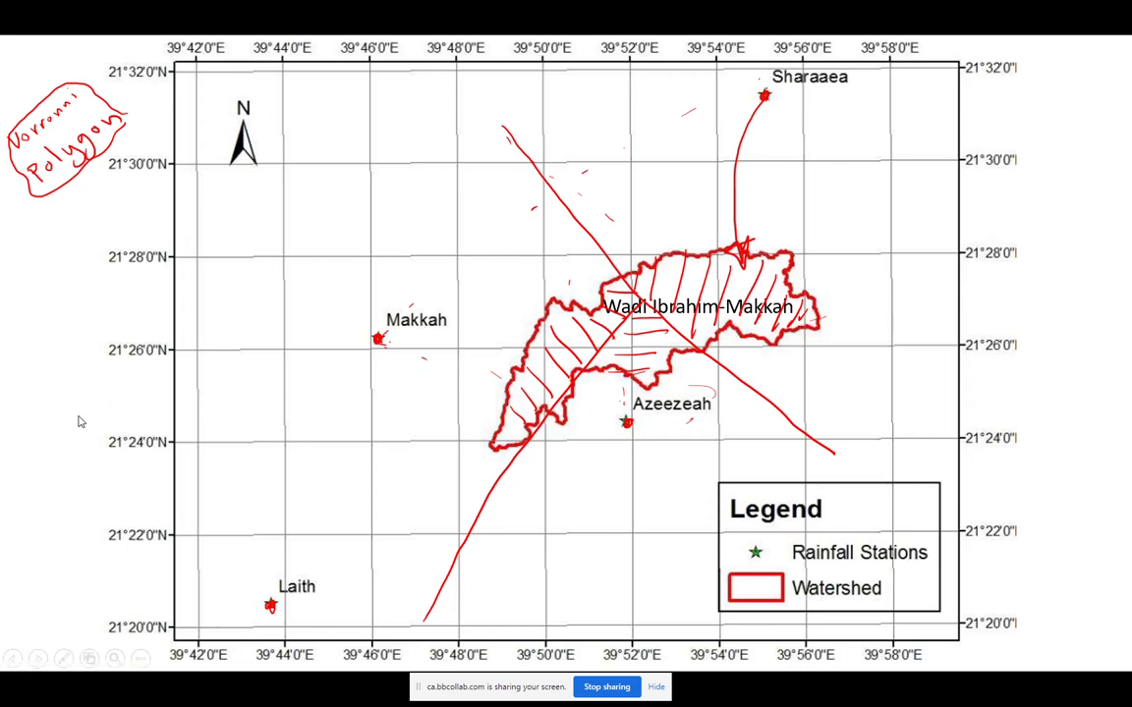
{"action": "key", "text": "Escape"}
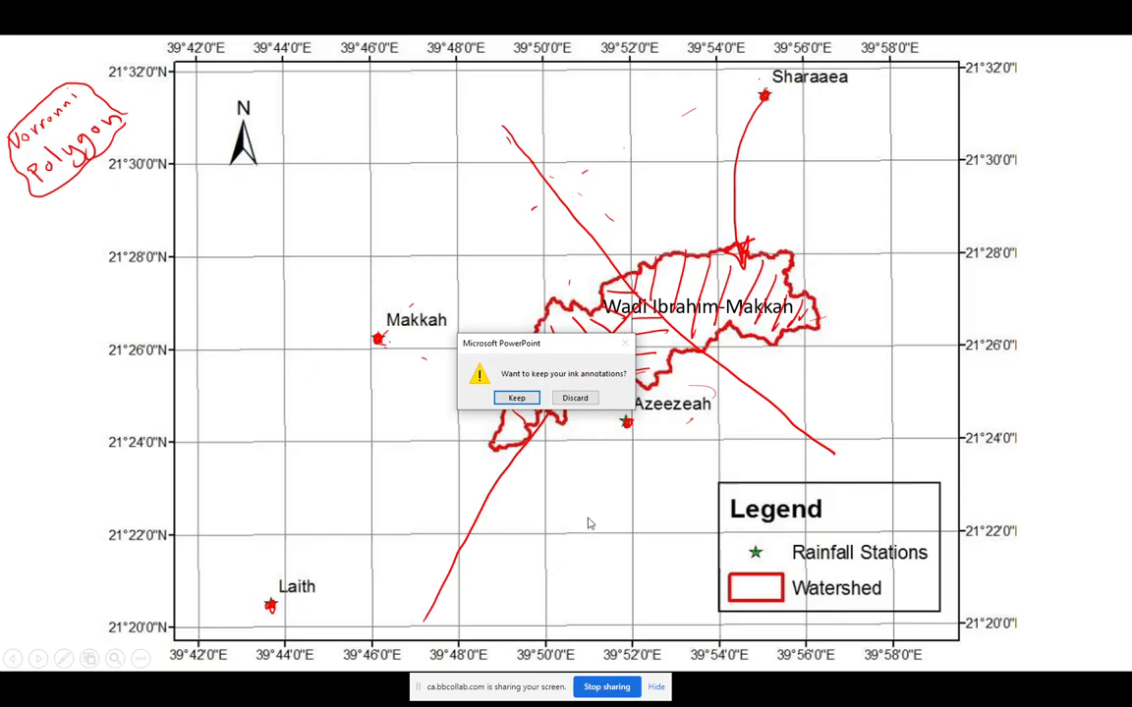
{"action": "left_click", "coordinate": [517, 397]}
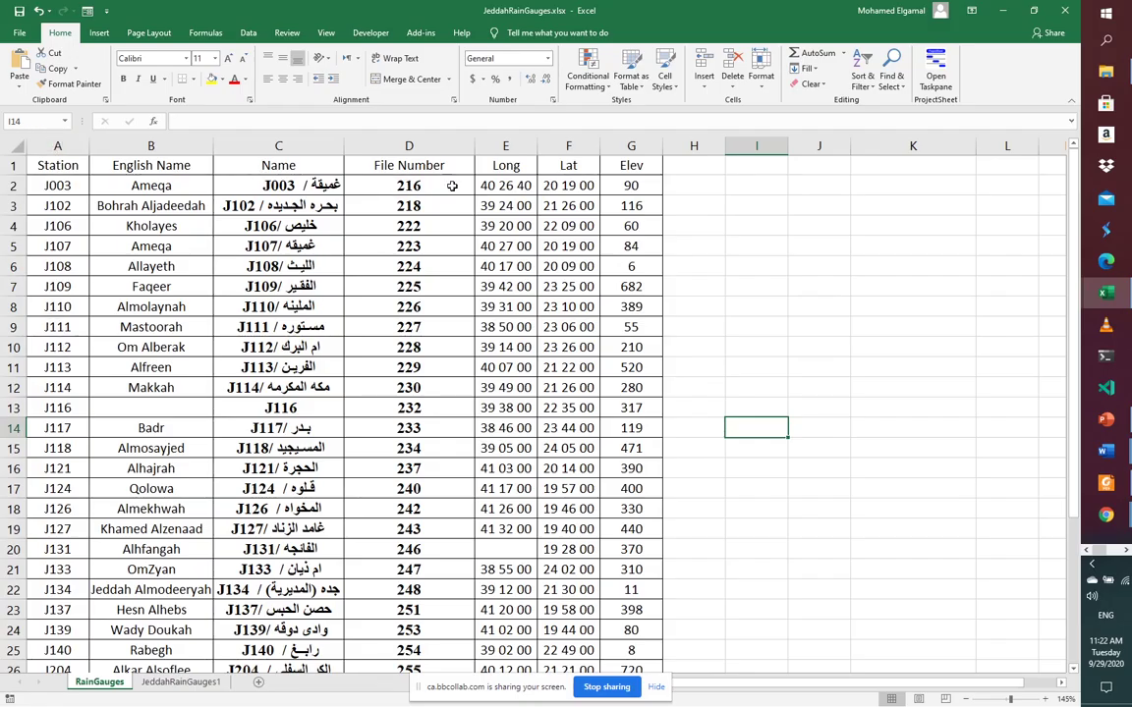
Return to the JeddahRainGauges workbook in Excel and examine the Long, Lat, Elev and Station columns and the format of individual coordinates.
{"action": "left_click", "coordinate": [507, 145]}
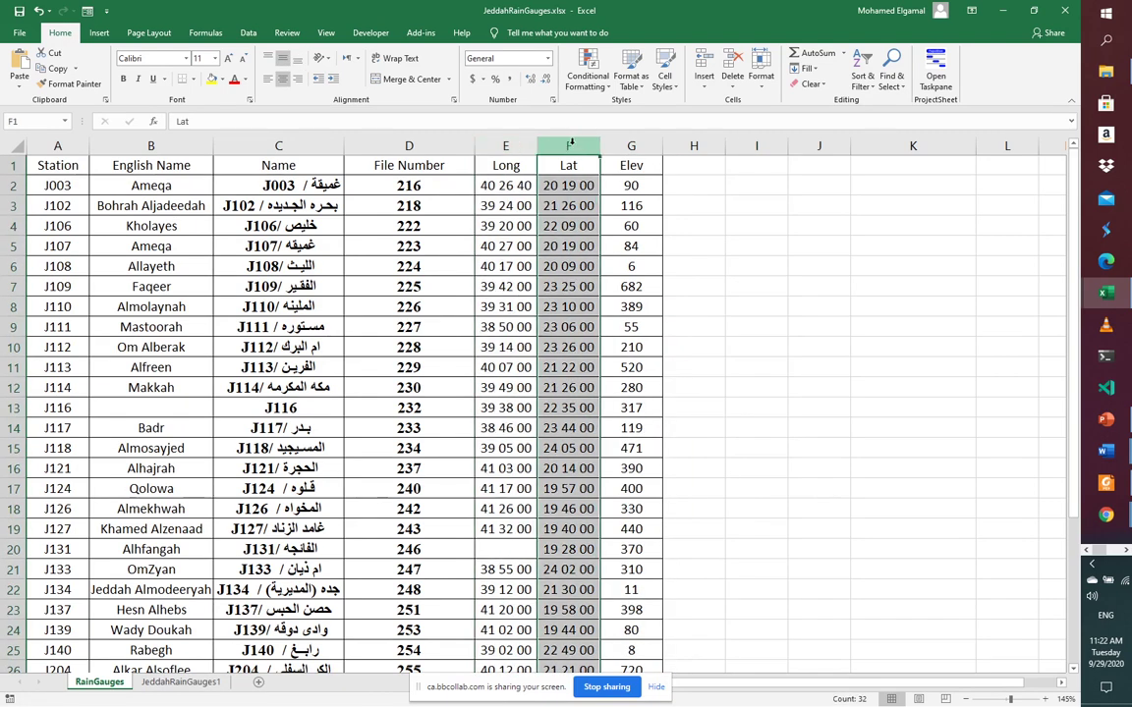
{"action": "left_click", "coordinate": [508, 146]}
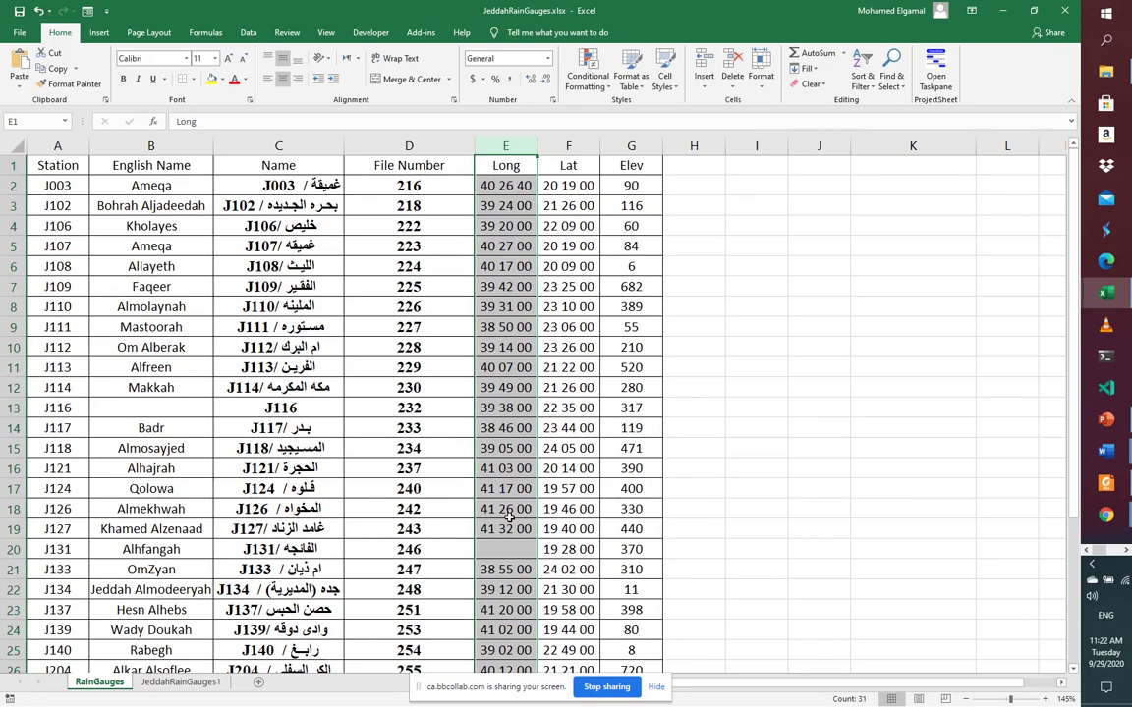
{"action": "left_click", "coordinate": [569, 145]}
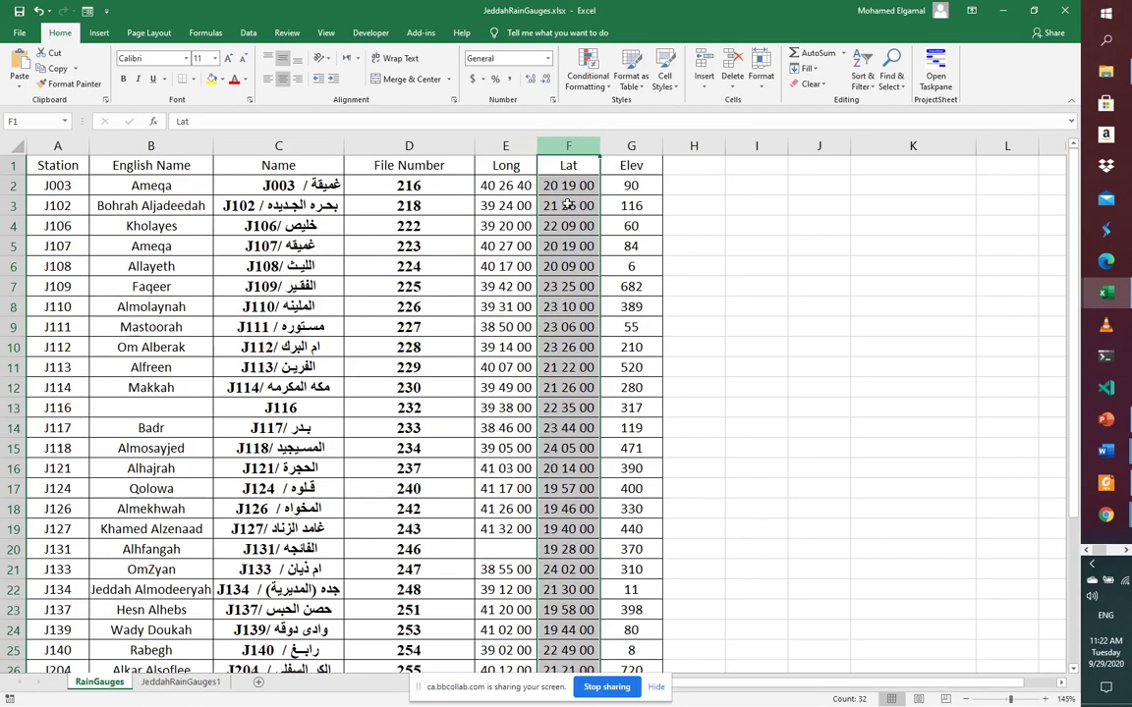
{"action": "left_click", "coordinate": [639, 145]}
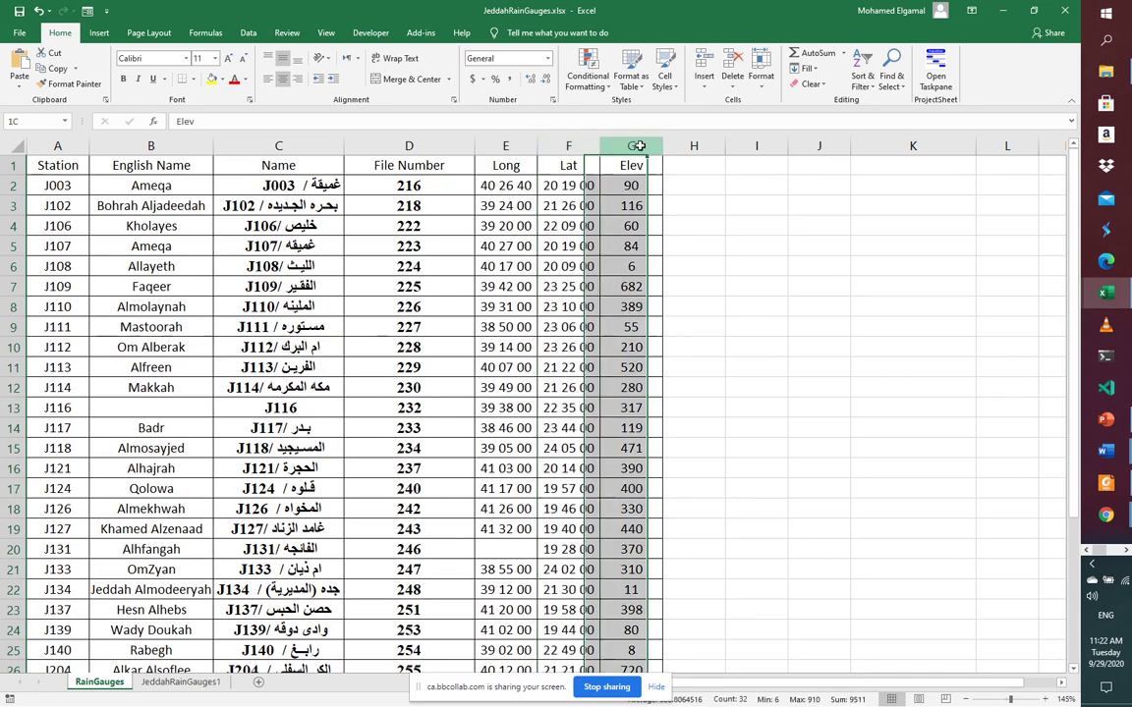
{"action": "left_click", "coordinate": [515, 145]}
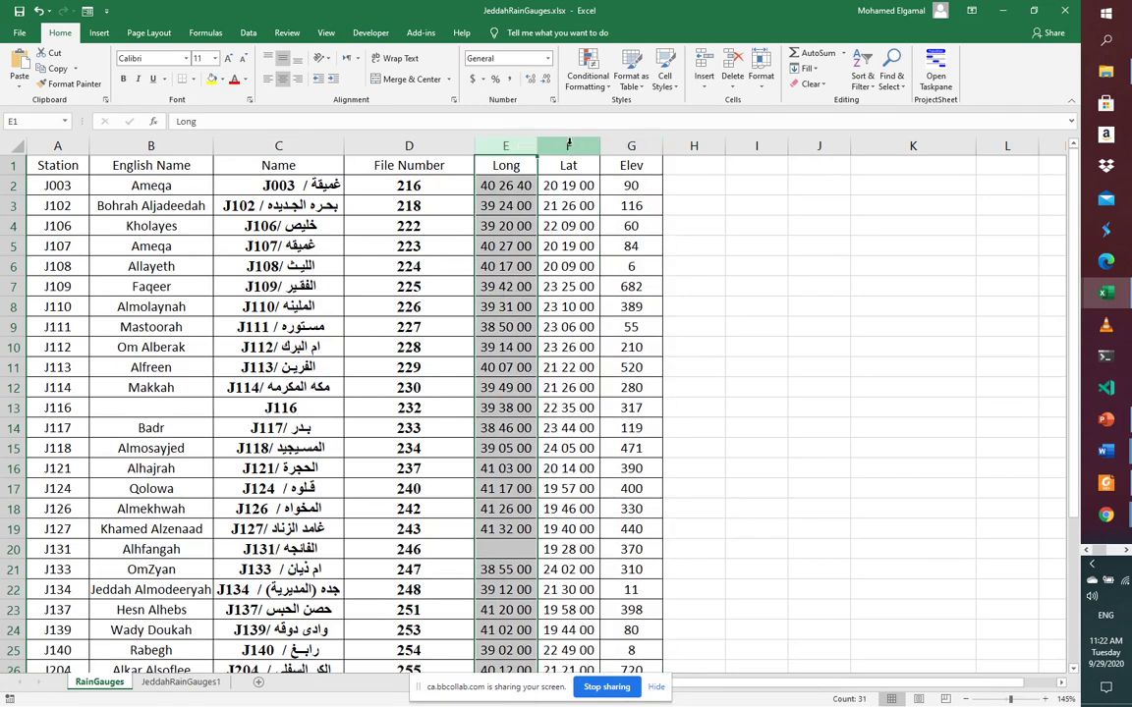
{"action": "left_click", "coordinate": [569, 145]}
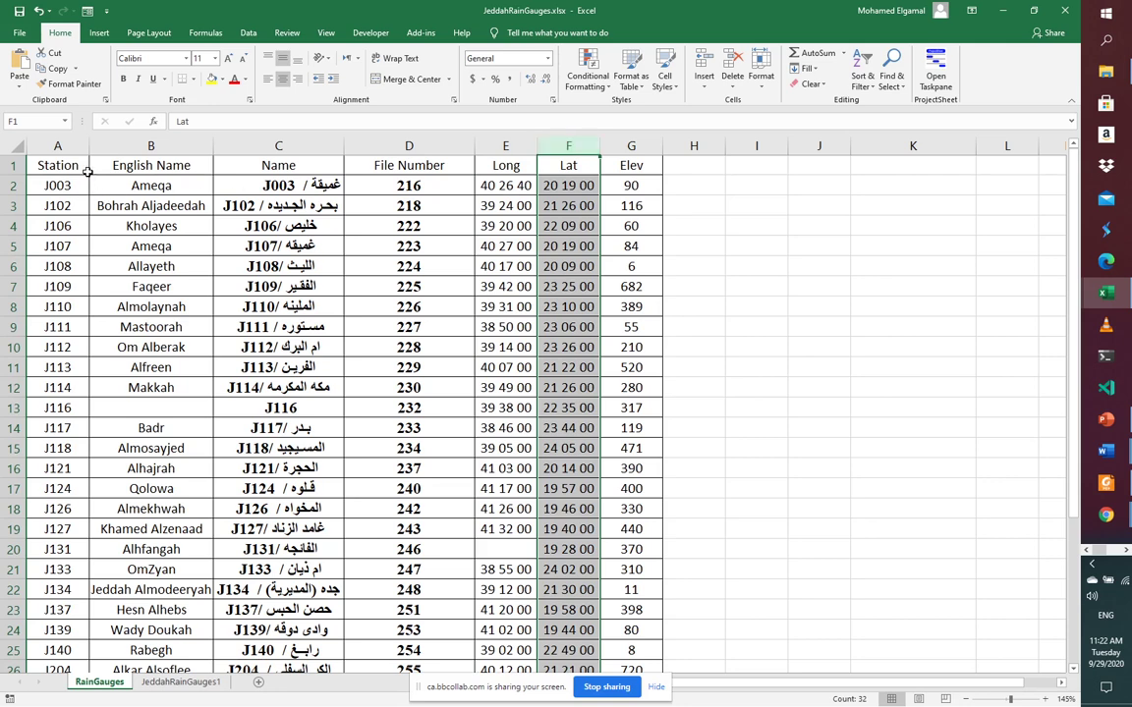
{"action": "left_click", "coordinate": [76, 144]}
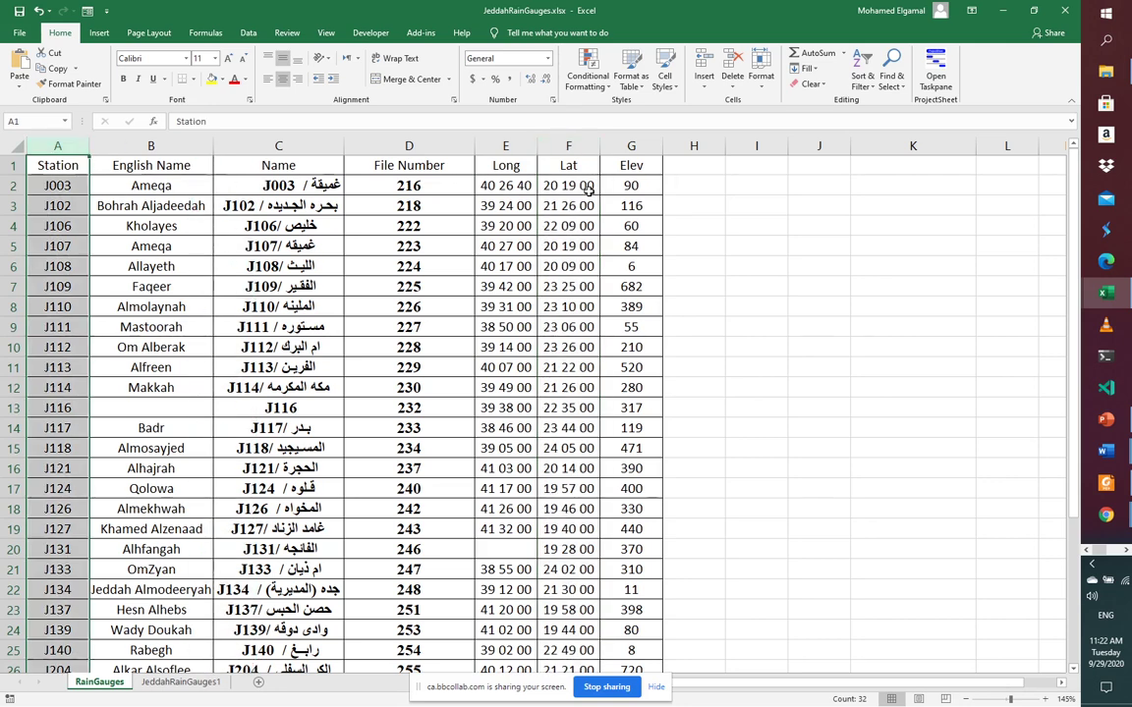
{"action": "left_click", "coordinate": [516, 146]}
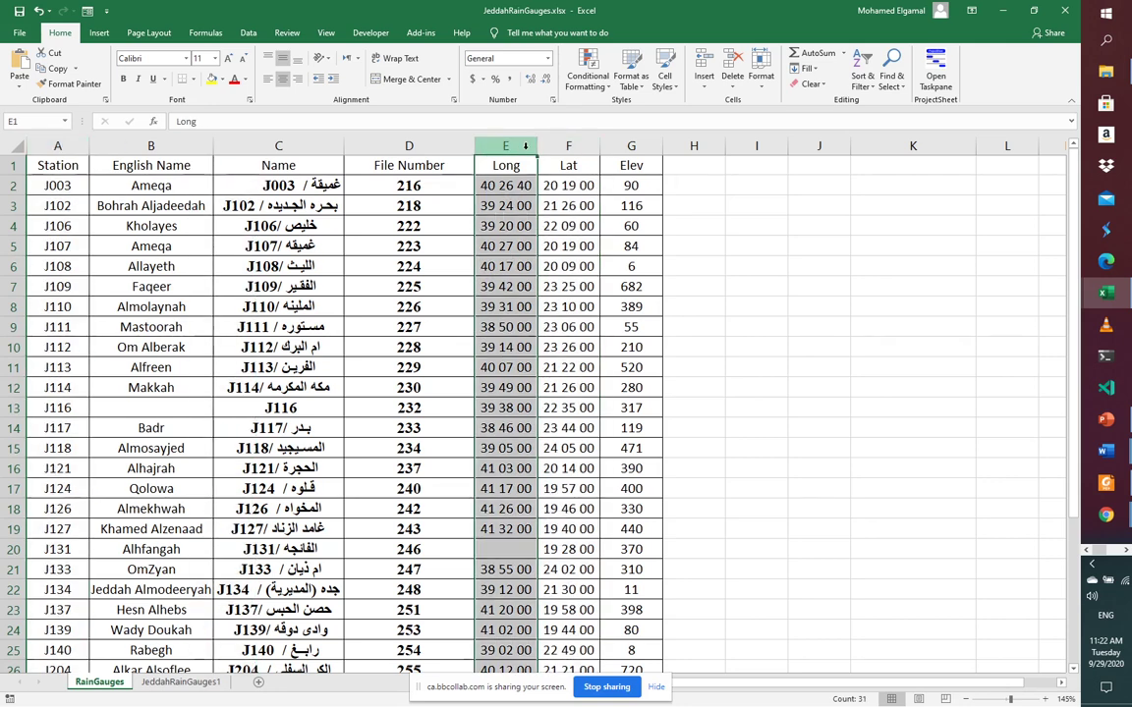
{"action": "left_click", "coordinate": [577, 147]}
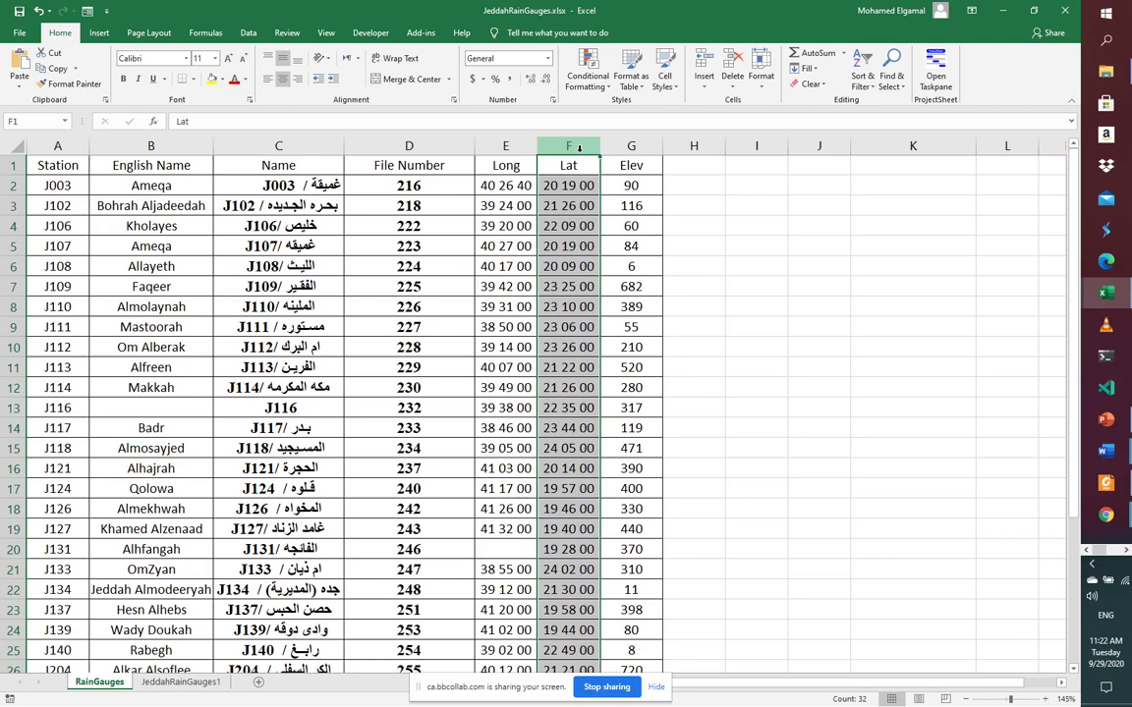
{"action": "left_click", "coordinate": [776, 370]}
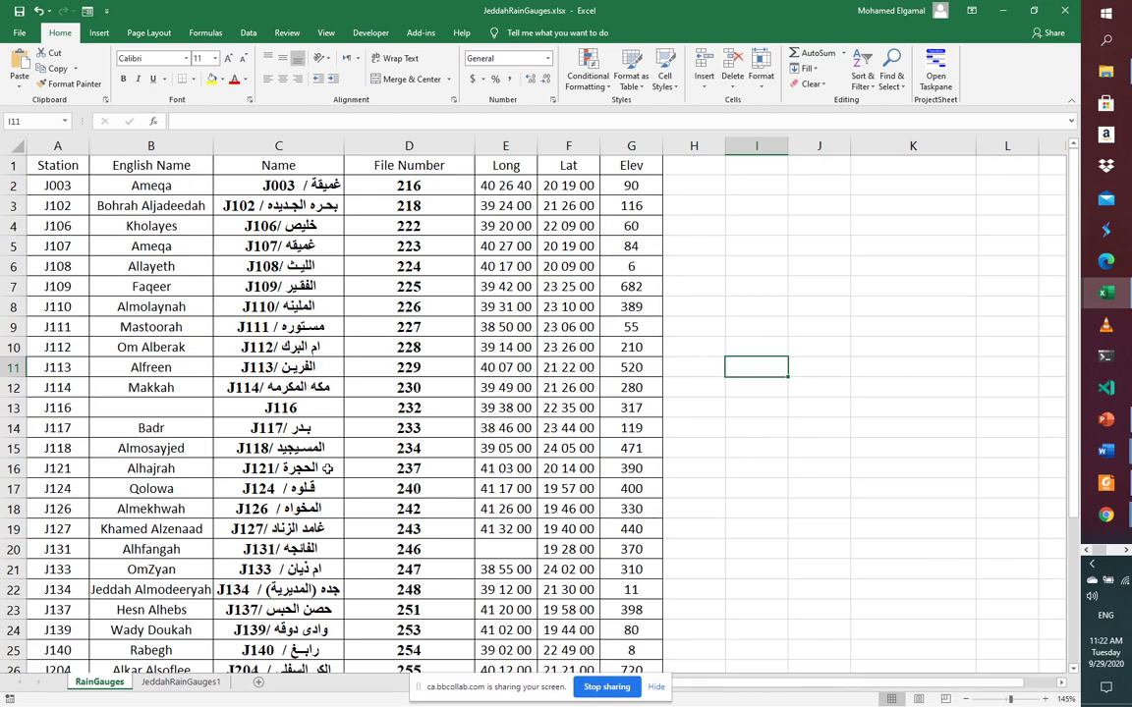
{"action": "left_click", "coordinate": [506, 187]}
{"action": "left_click", "coordinate": [496, 228]}
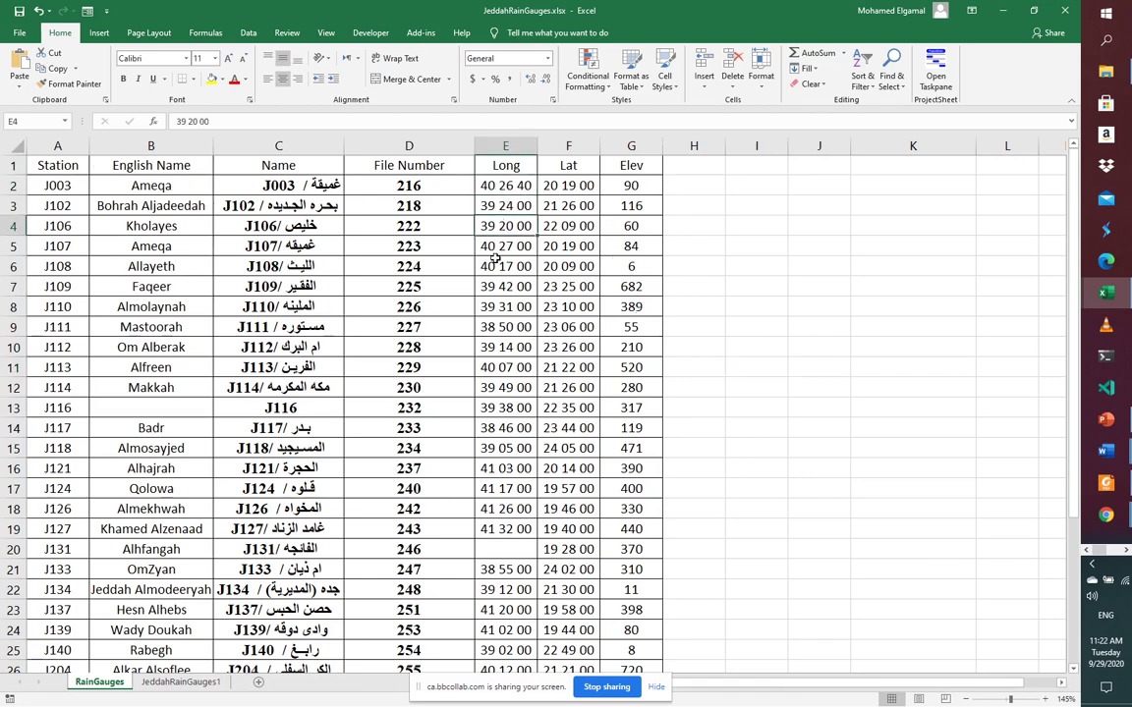
{"action": "left_click", "coordinate": [494, 266]}
{"action": "left_click", "coordinate": [498, 320]}
{"action": "left_click", "coordinate": [568, 308]}
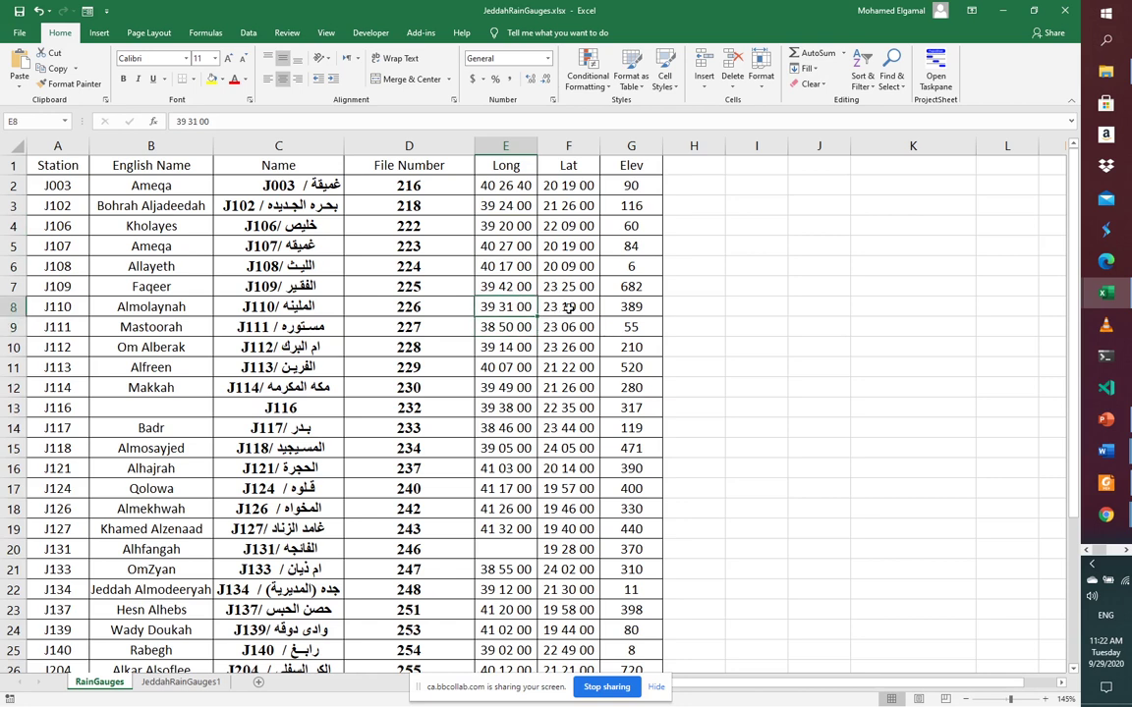
Examine the degree-minute-second format of the Long and Lat values for the Almolaynah, Mastoorah and Om Alberak stations.
{"action": "left_click", "coordinate": [467, 273]}
{"action": "left_click", "coordinate": [515, 278]}
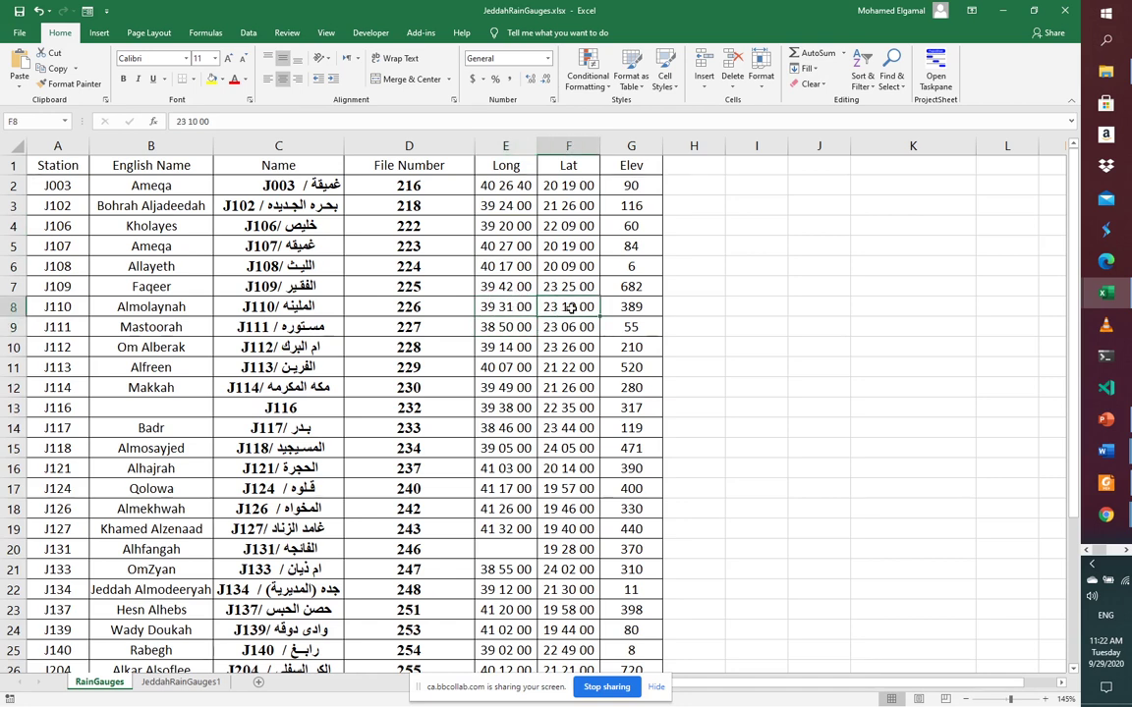
{"action": "left_click", "coordinate": [517, 326]}
{"action": "left_click", "coordinate": [555, 326]}
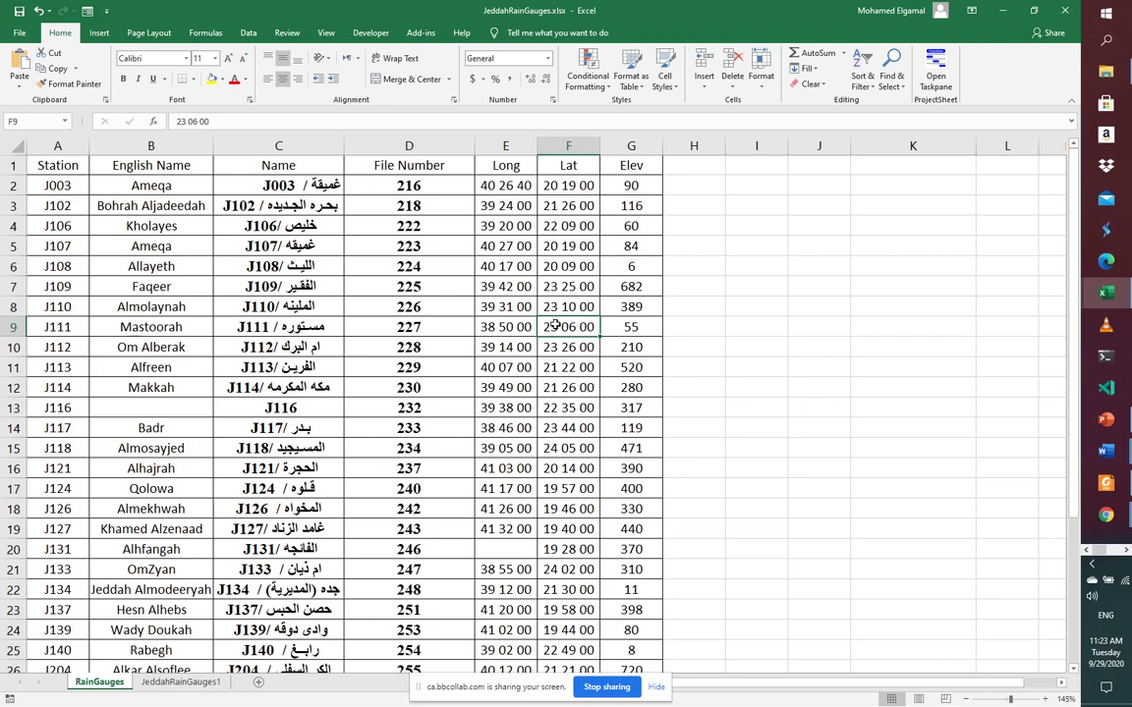
{"action": "left_click", "coordinate": [513, 324]}
{"action": "left_click", "coordinate": [570, 324]}
{"action": "key", "text": "Down"}
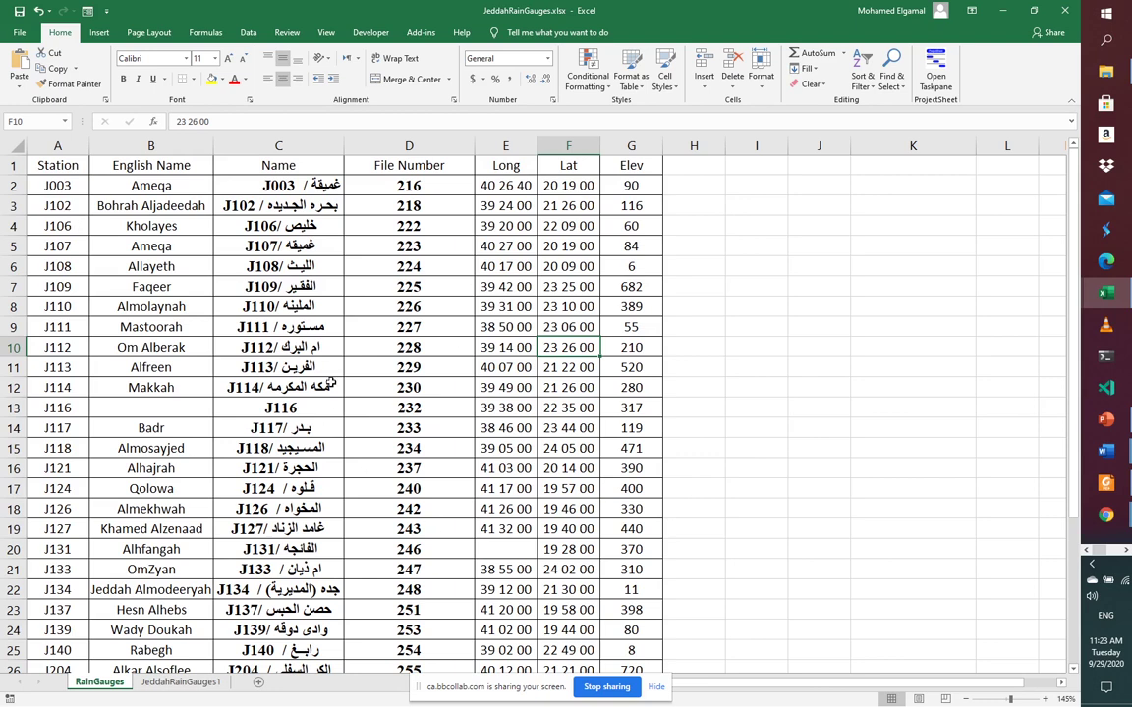
Save the active rain gauge sheet to the Desktop as RainStations in CSV UTF-8 (Comma delimited) format, keeping that format.
{"action": "left_click", "coordinate": [16, 37]}
{"action": "left_click", "coordinate": [10, 215]}
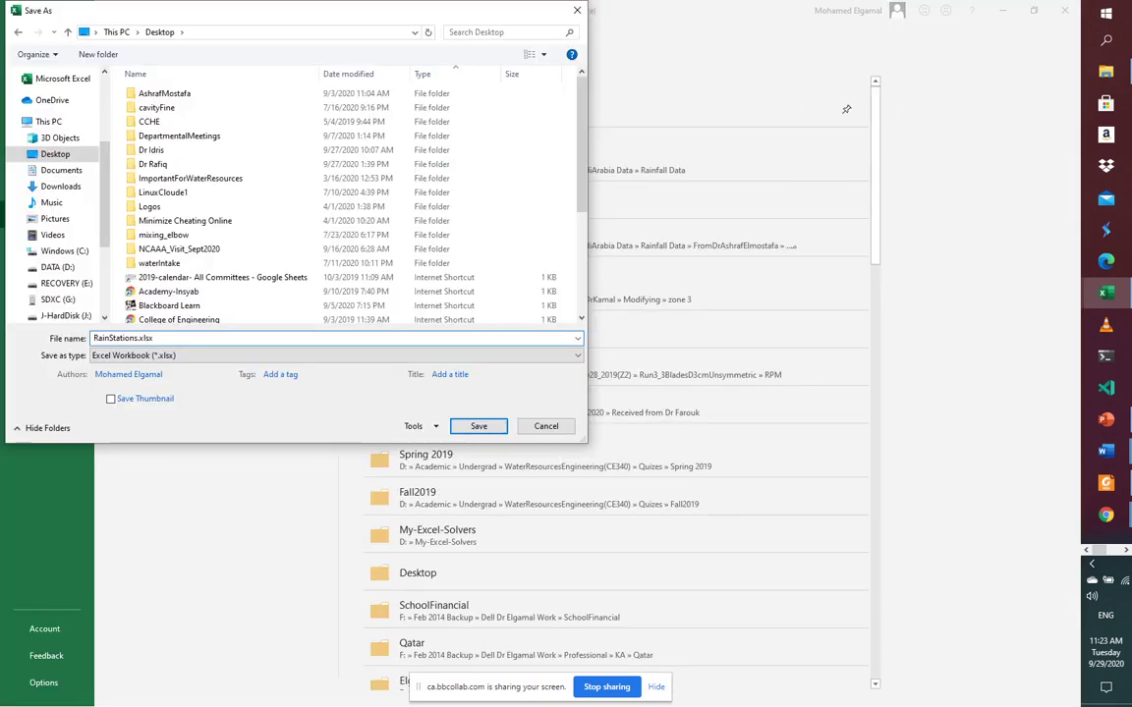
{"action": "left_click", "coordinate": [154, 339]}
{"action": "left_click", "coordinate": [137, 355]}
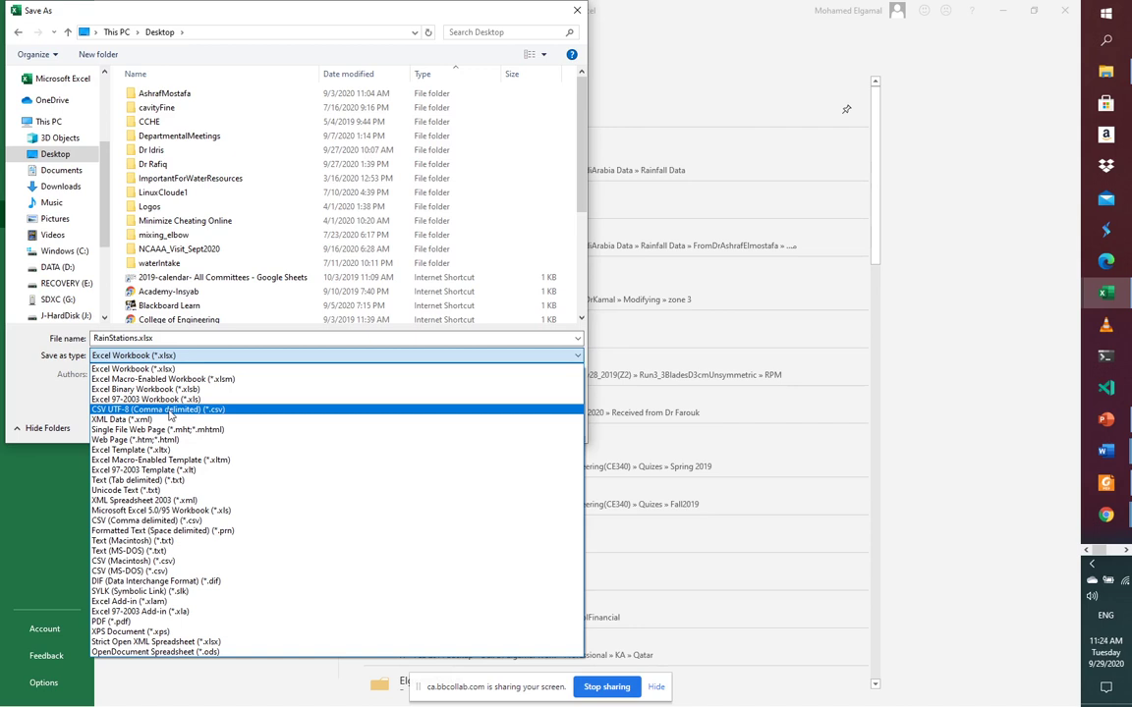
{"action": "left_click", "coordinate": [170, 413]}
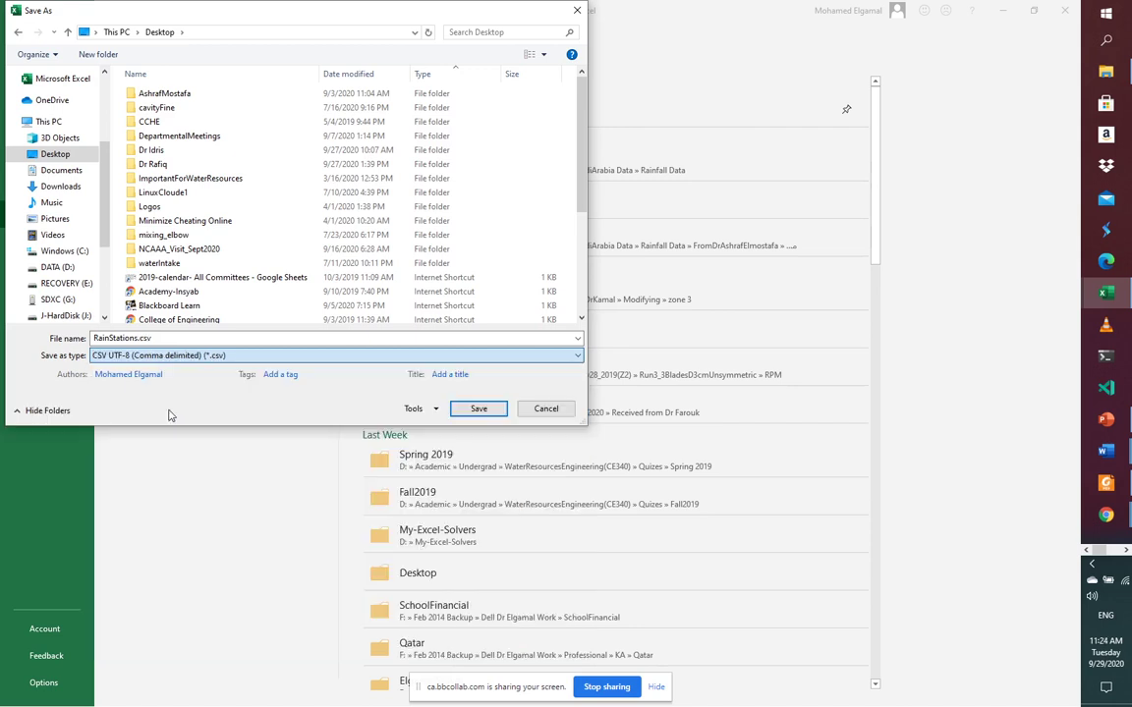
{"action": "left_click", "coordinate": [477, 411]}
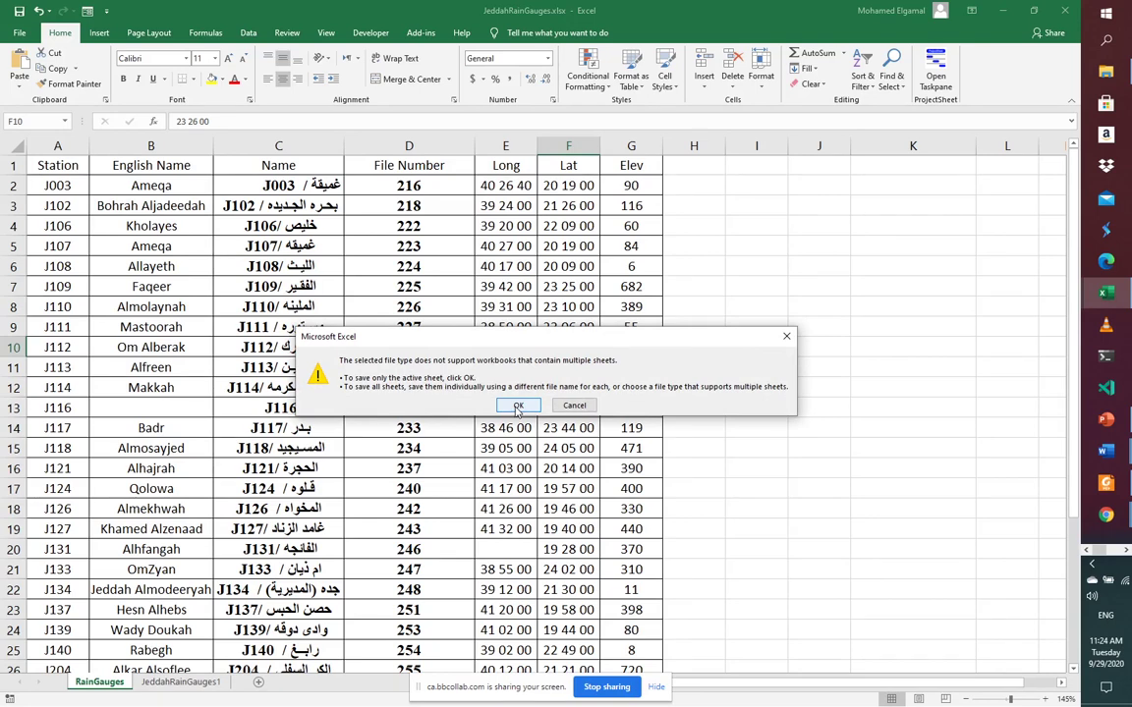
{"action": "left_click", "coordinate": [518, 406]}
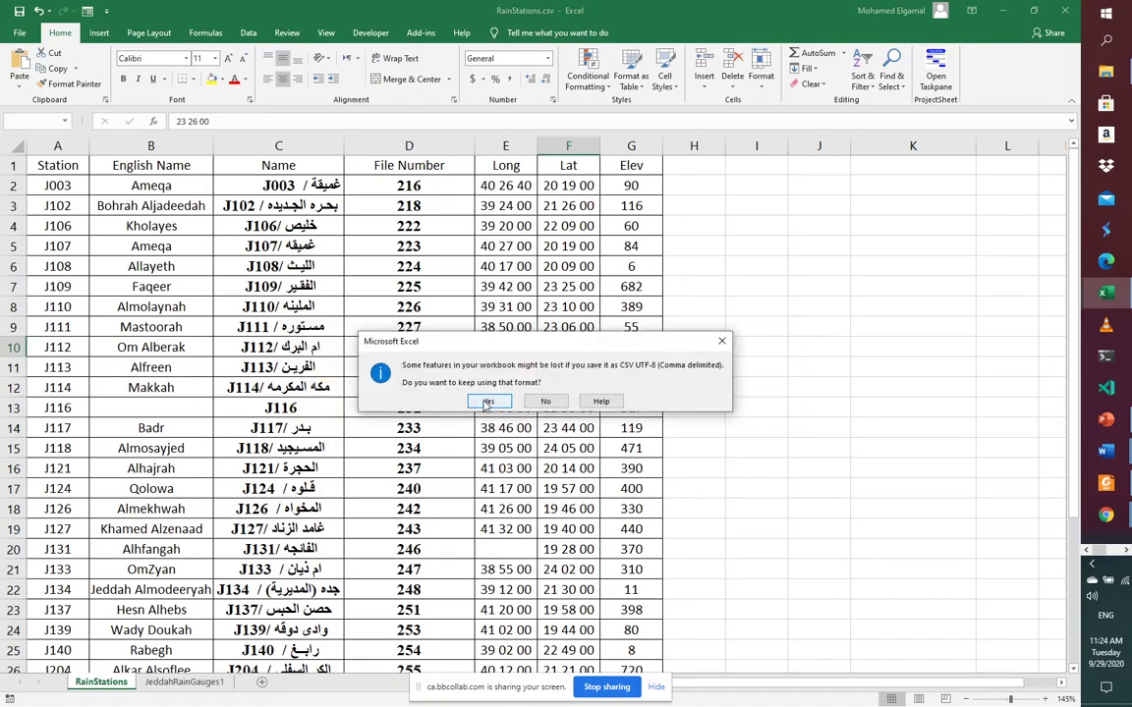
{"action": "left_click", "coordinate": [488, 402]}
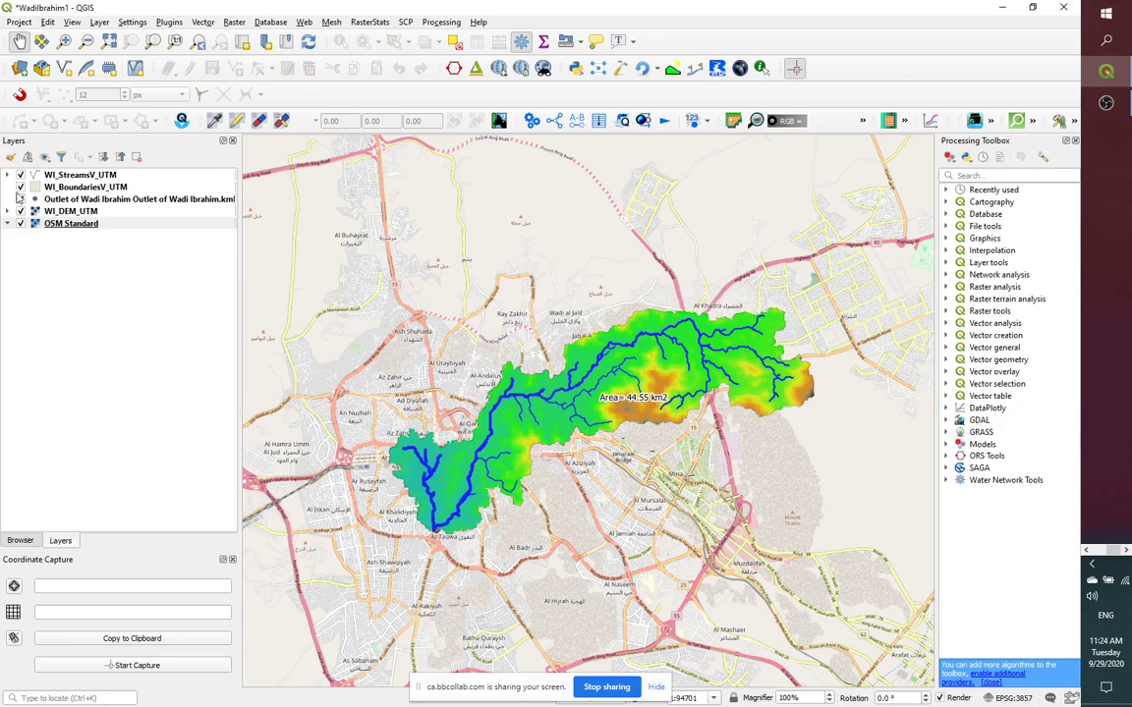
Switch to QGIS and load RainStations.csv from the Desktop as the input file for a delimited text layer.
{"action": "left_click", "coordinate": [19, 71]}
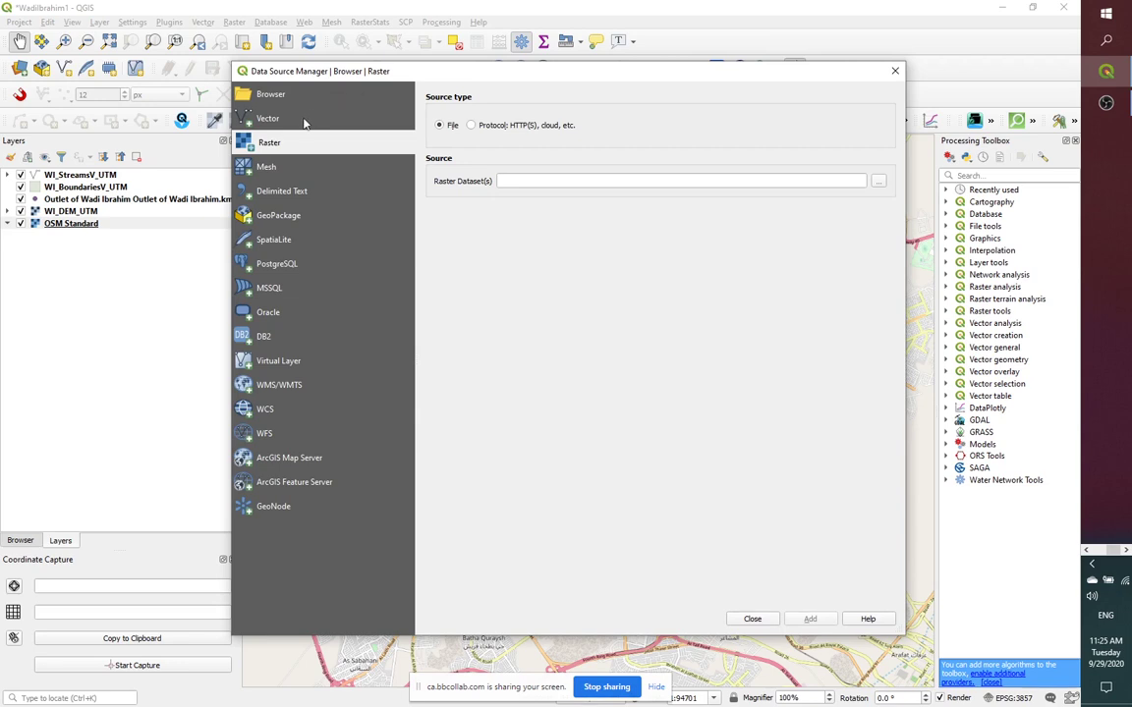
{"action": "left_click", "coordinate": [251, 197]}
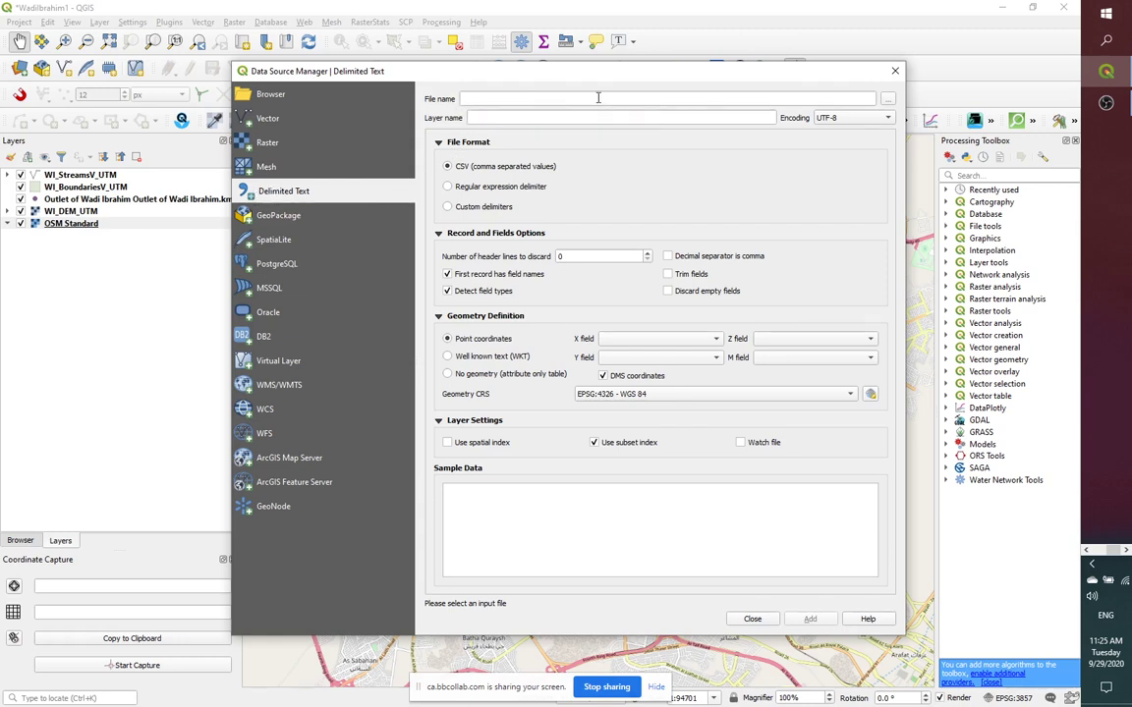
{"action": "left_click", "coordinate": [887, 101]}
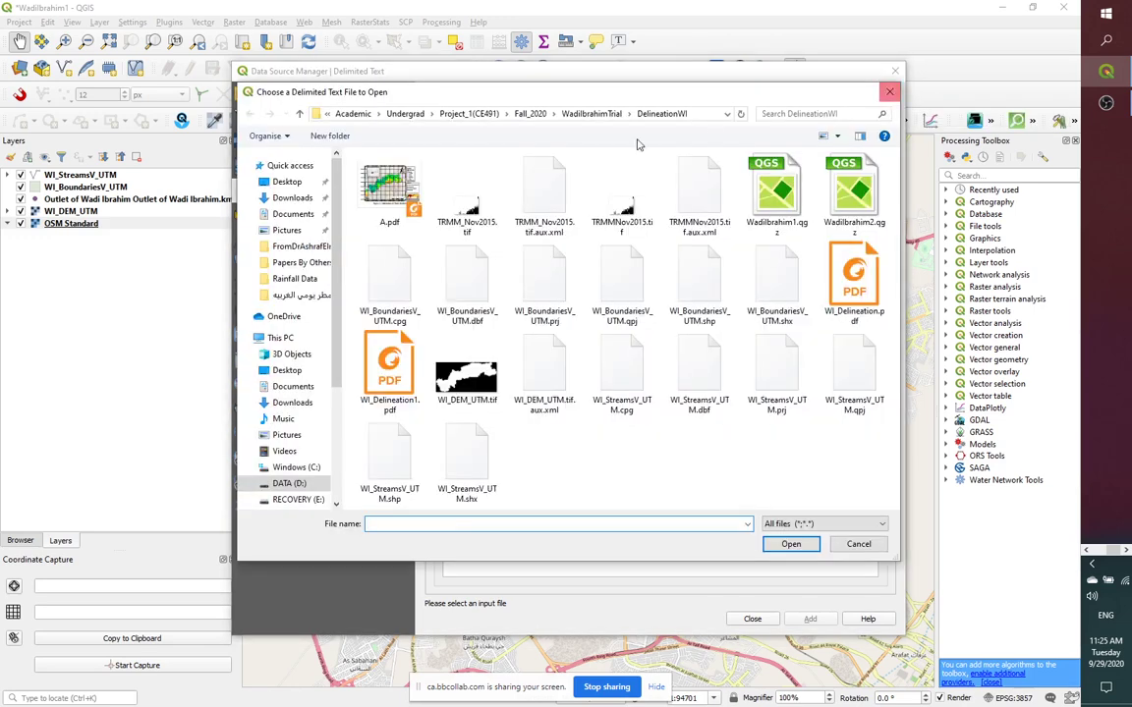
{"action": "left_click", "coordinate": [284, 183]}
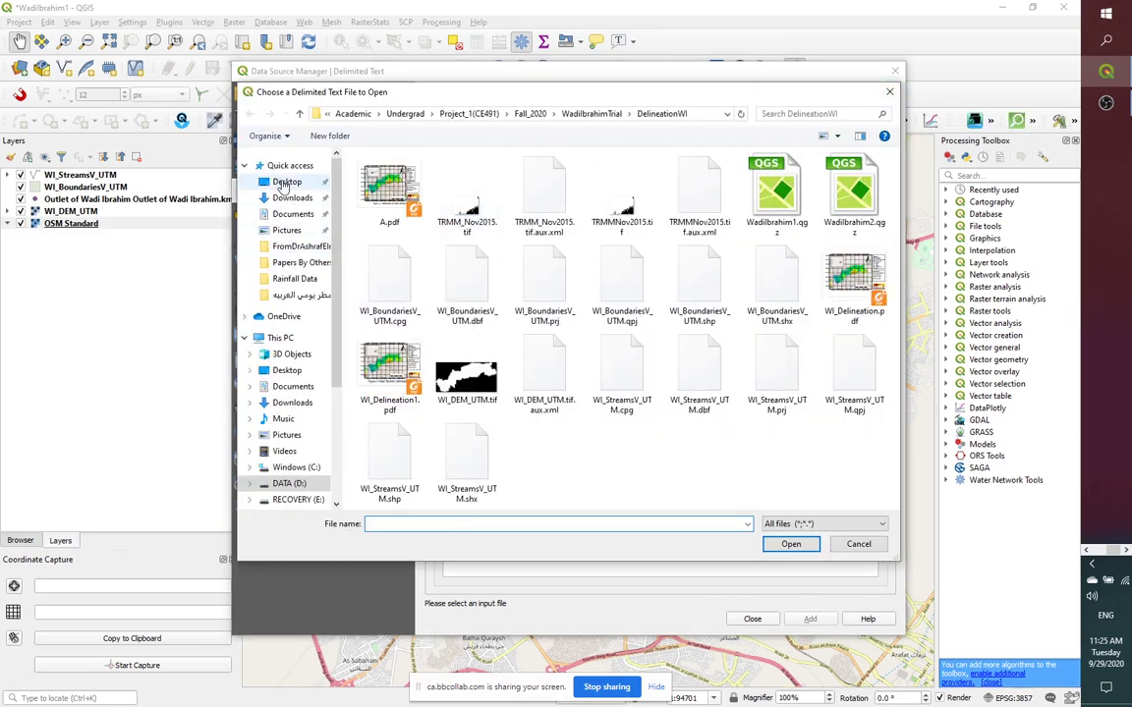
{"action": "scroll", "coordinate": [441, 363], "scroll_direction": "down", "scroll_amount": 2}
{"action": "scroll", "coordinate": [441, 364], "scroll_direction": "down", "scroll_amount": 15}
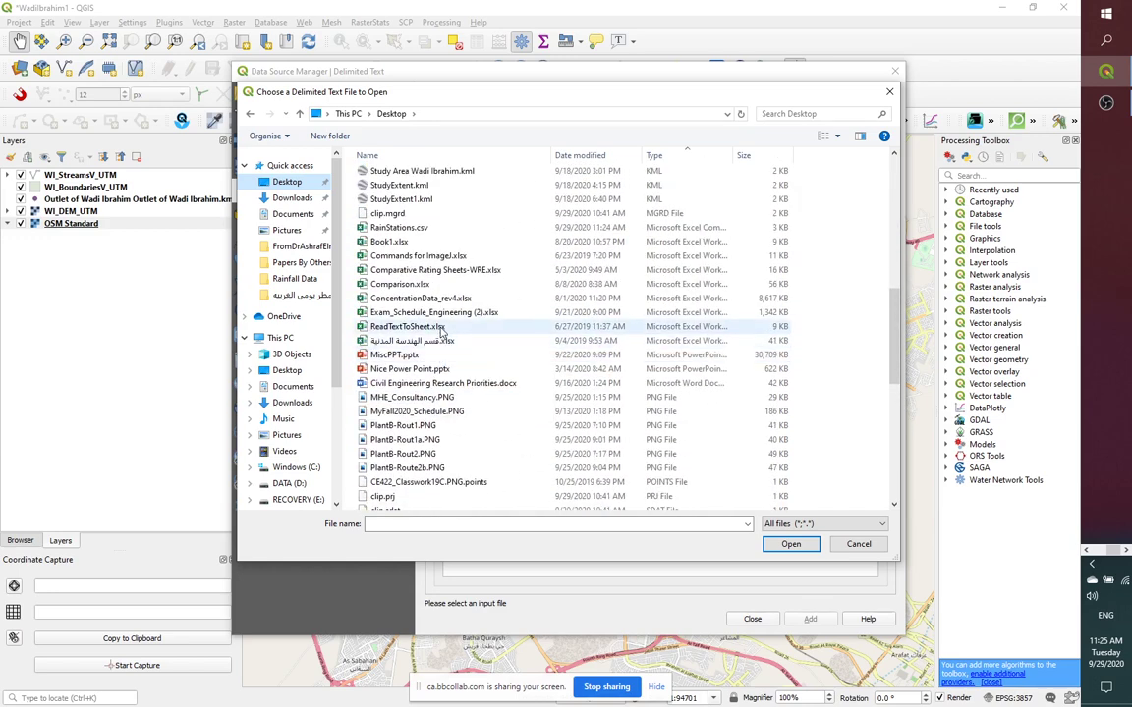
{"action": "scroll", "coordinate": [400, 496], "scroll_direction": "up", "scroll_amount": 6}
{"action": "left_click", "coordinate": [400, 489]}
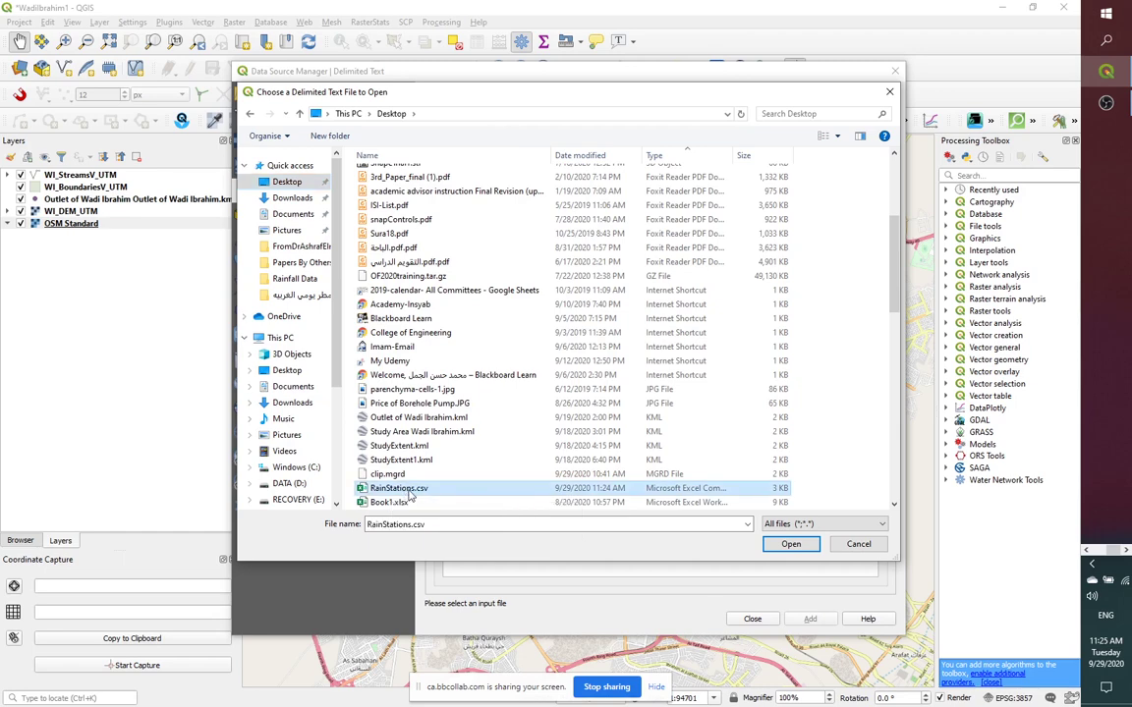
{"action": "left_click", "coordinate": [791, 544]}
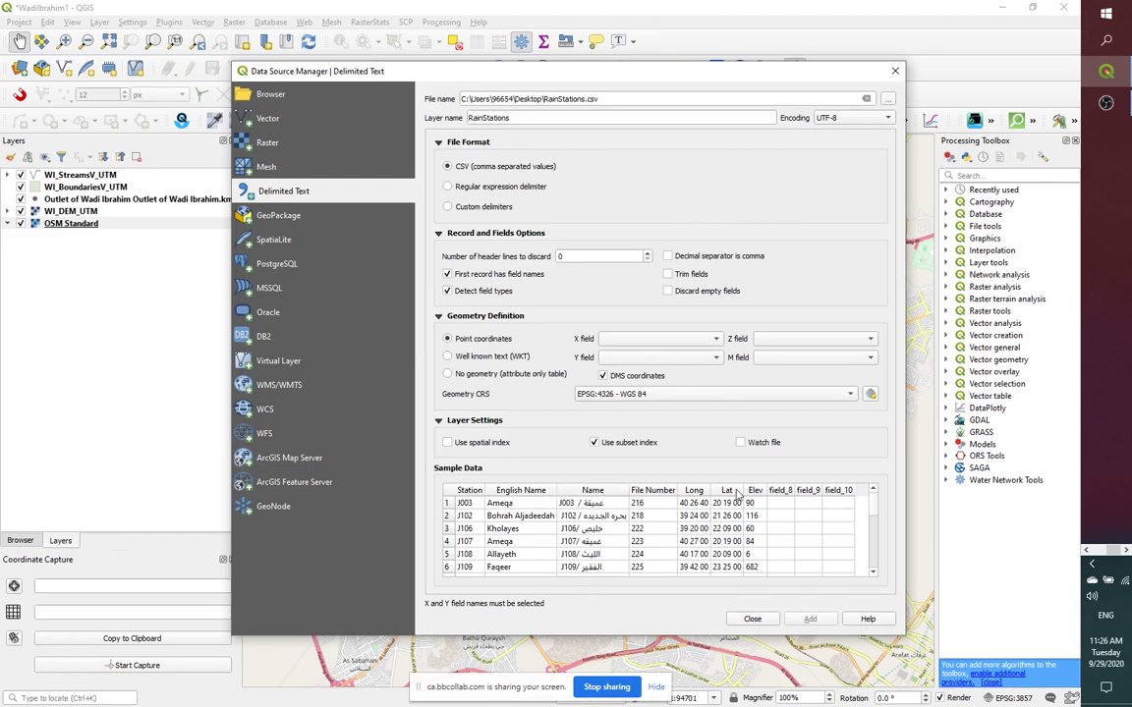
{"action": "left_click", "coordinate": [578, 256]}
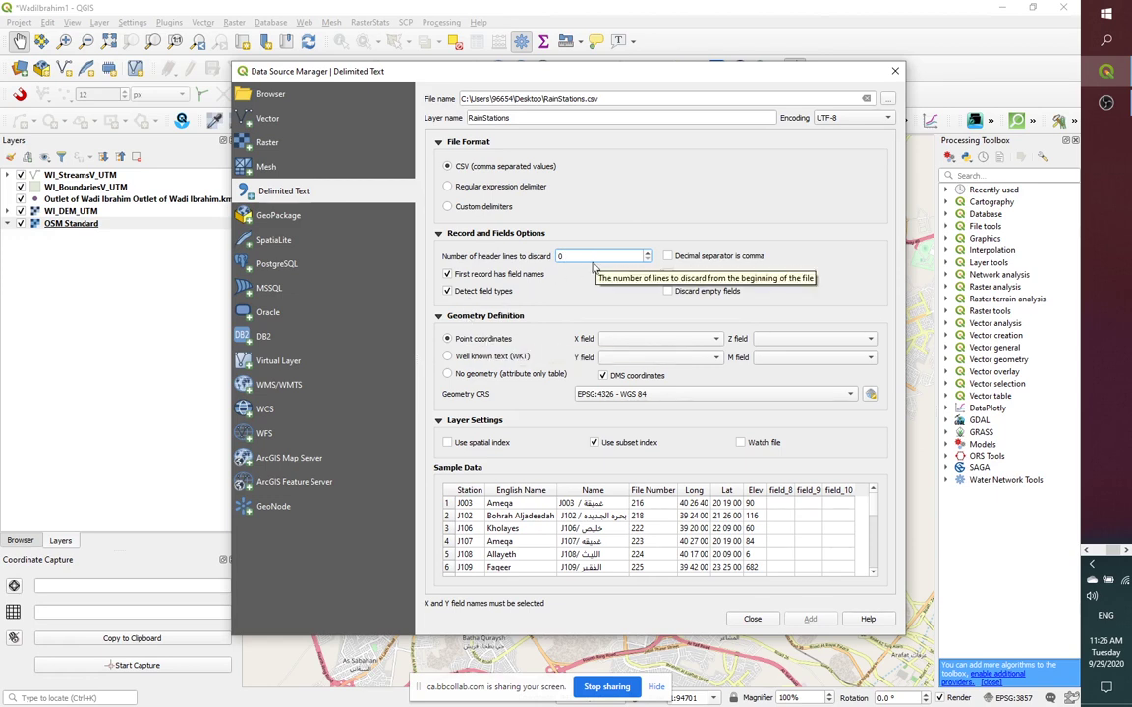
{"action": "left_click", "coordinate": [447, 375]}
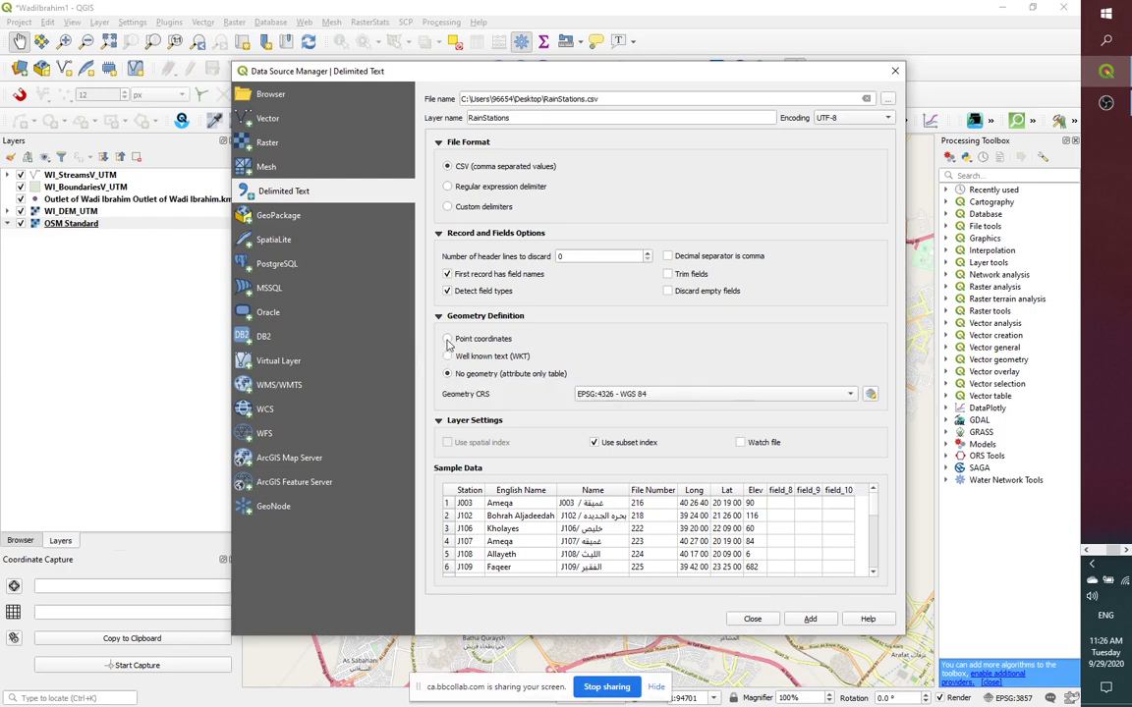
{"action": "left_click", "coordinate": [448, 338]}
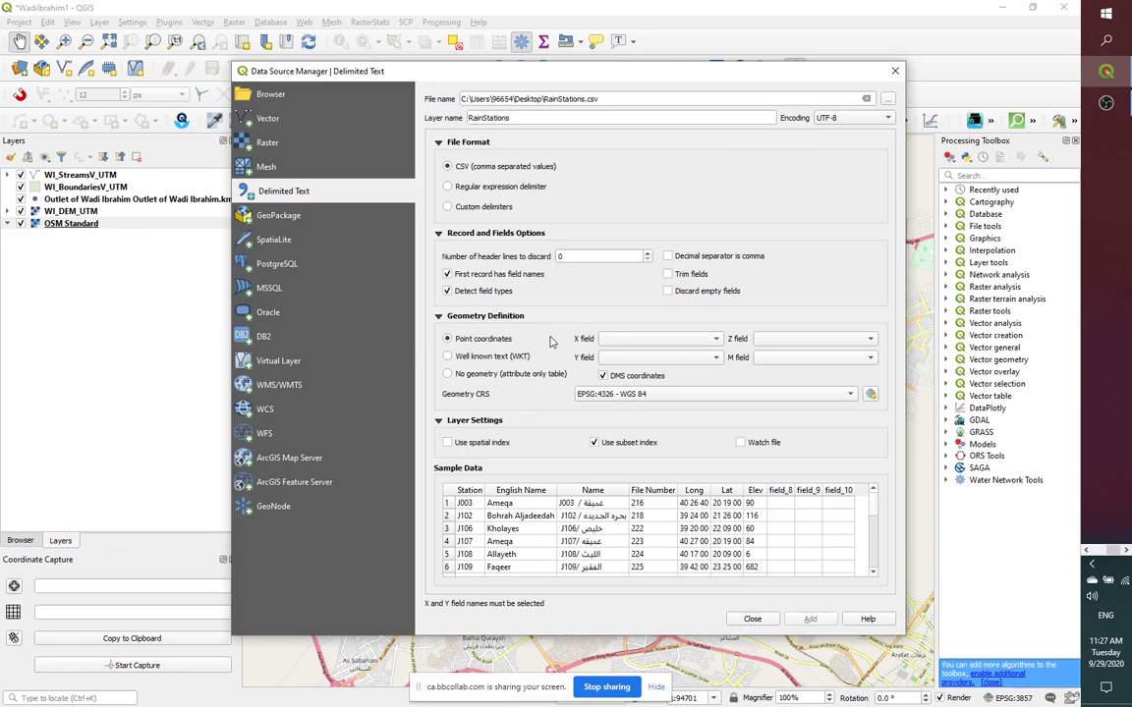
Define the point geometry with Long as the X field, Lat as the Y field and Elev as the Z field.
{"action": "left_click", "coordinate": [621, 339]}
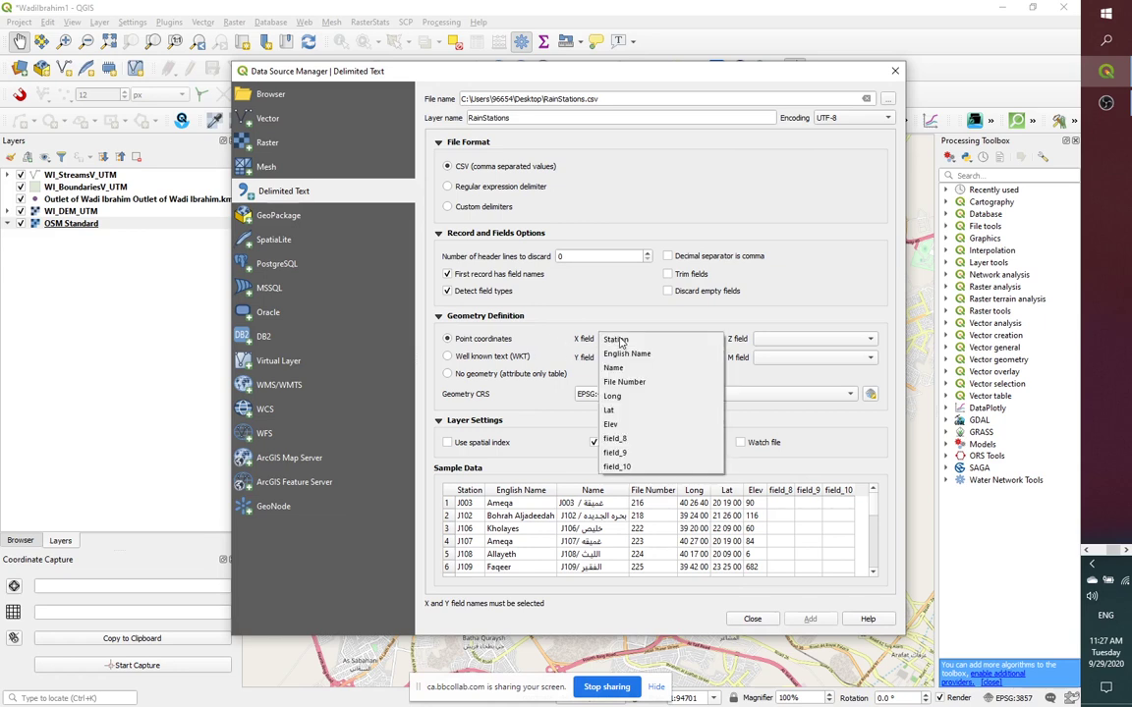
{"action": "left_click", "coordinate": [619, 398]}
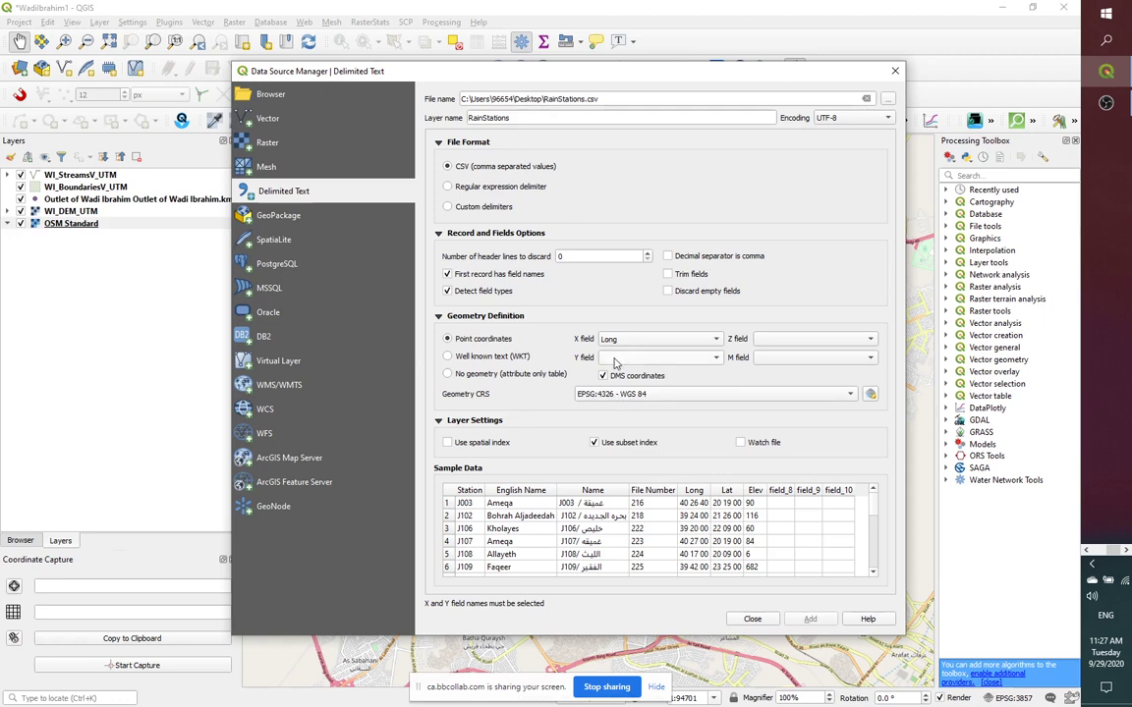
{"action": "left_click", "coordinate": [615, 360]}
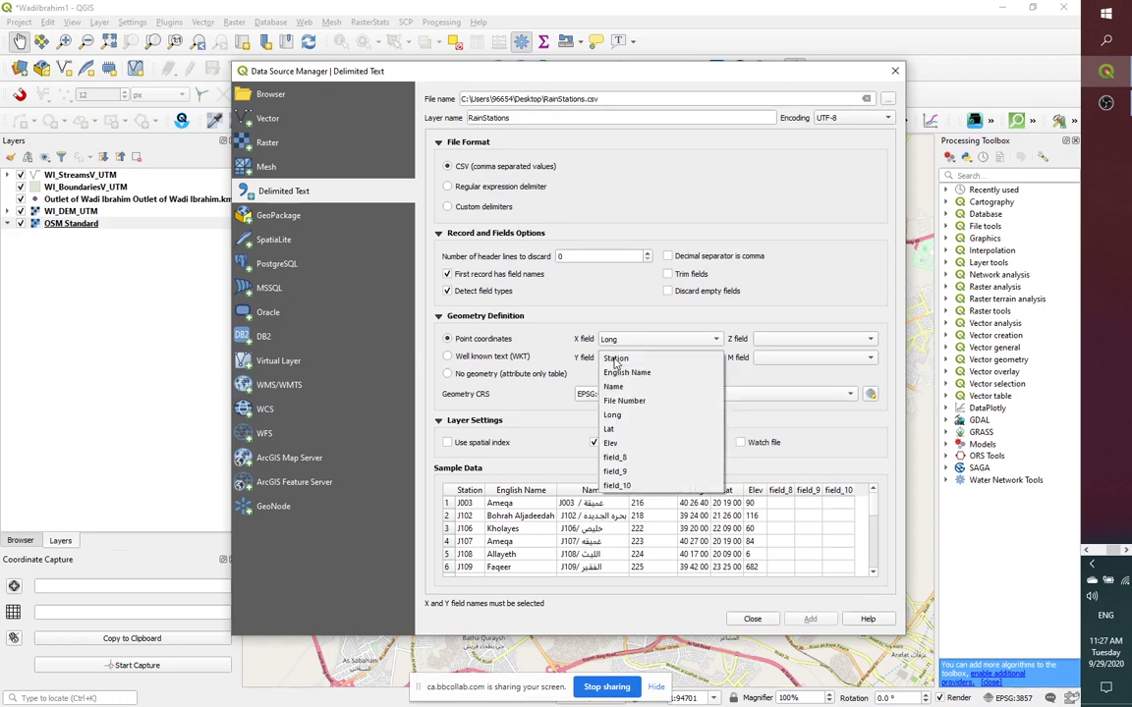
{"action": "left_click", "coordinate": [611, 429]}
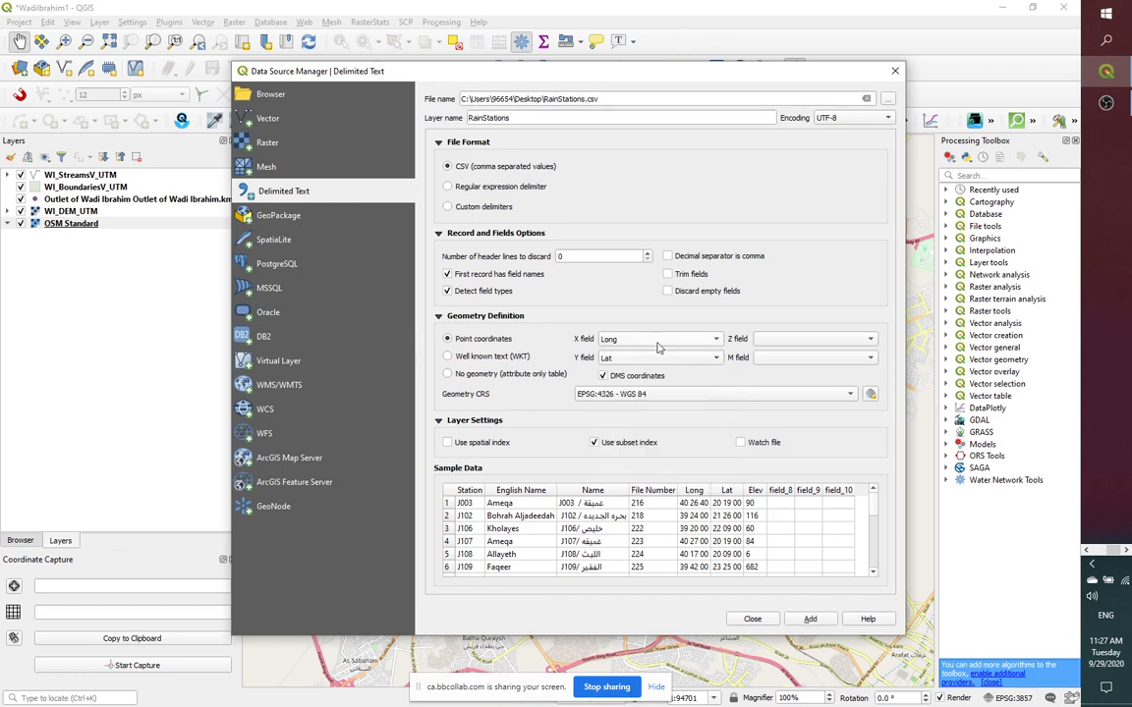
{"action": "left_click", "coordinate": [779, 341]}
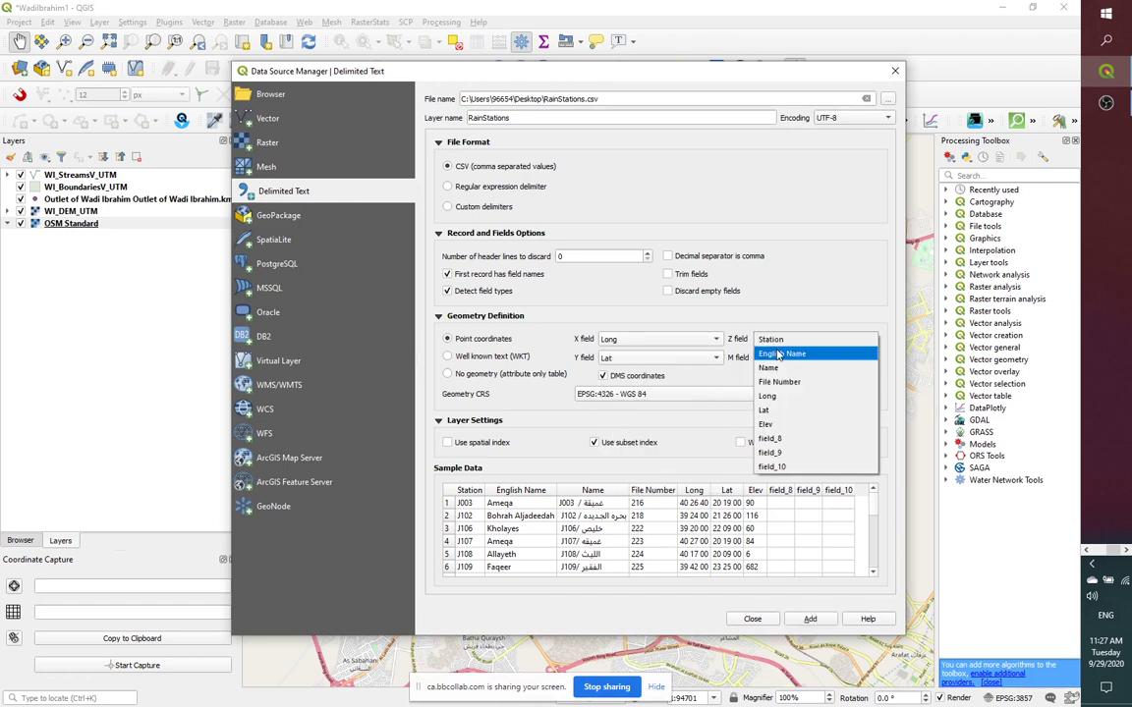
{"action": "left_click", "coordinate": [765, 426]}
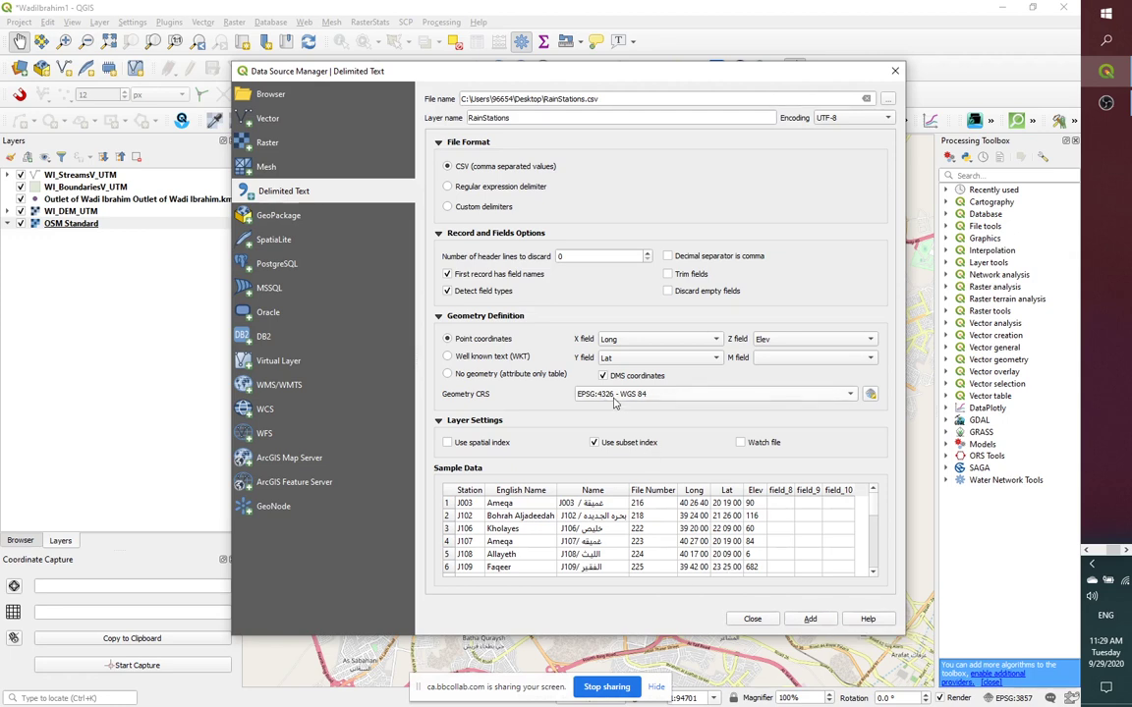
Add the RainStations layer to the project in EPSG:4326 - WGS 84 and hide the OSM Standard base map.
{"action": "mouse_move", "coordinate": [615, 402]}
{"action": "left_click", "coordinate": [821, 620]}
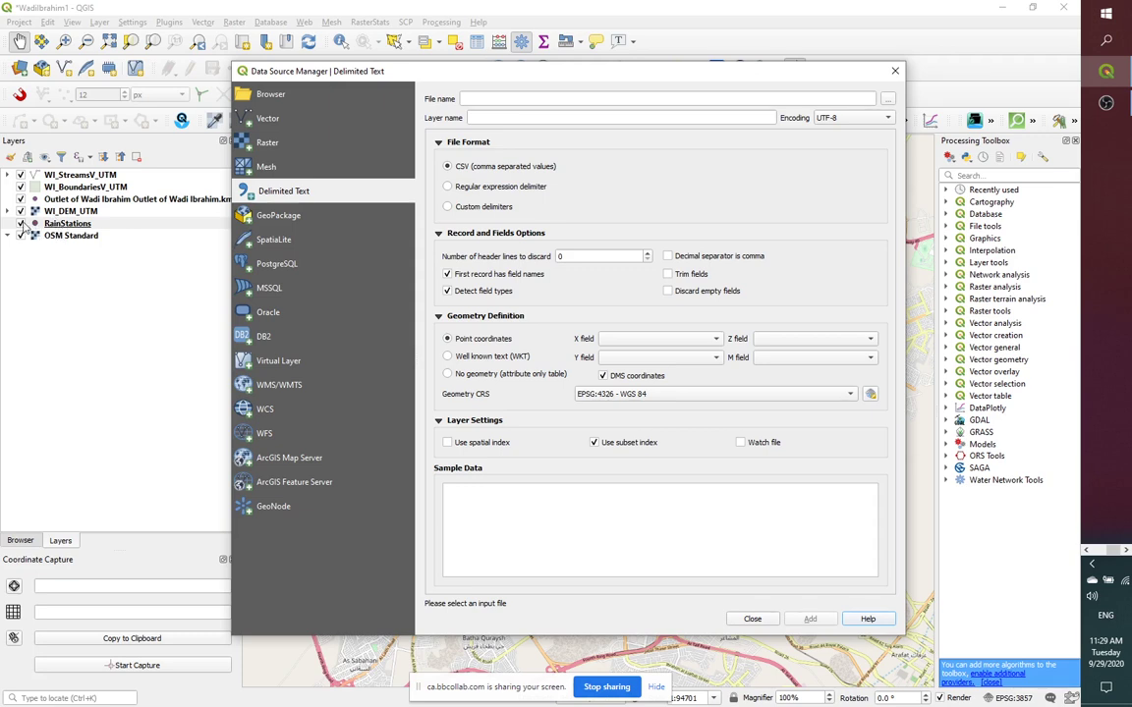
{"action": "left_click", "coordinate": [753, 620]}
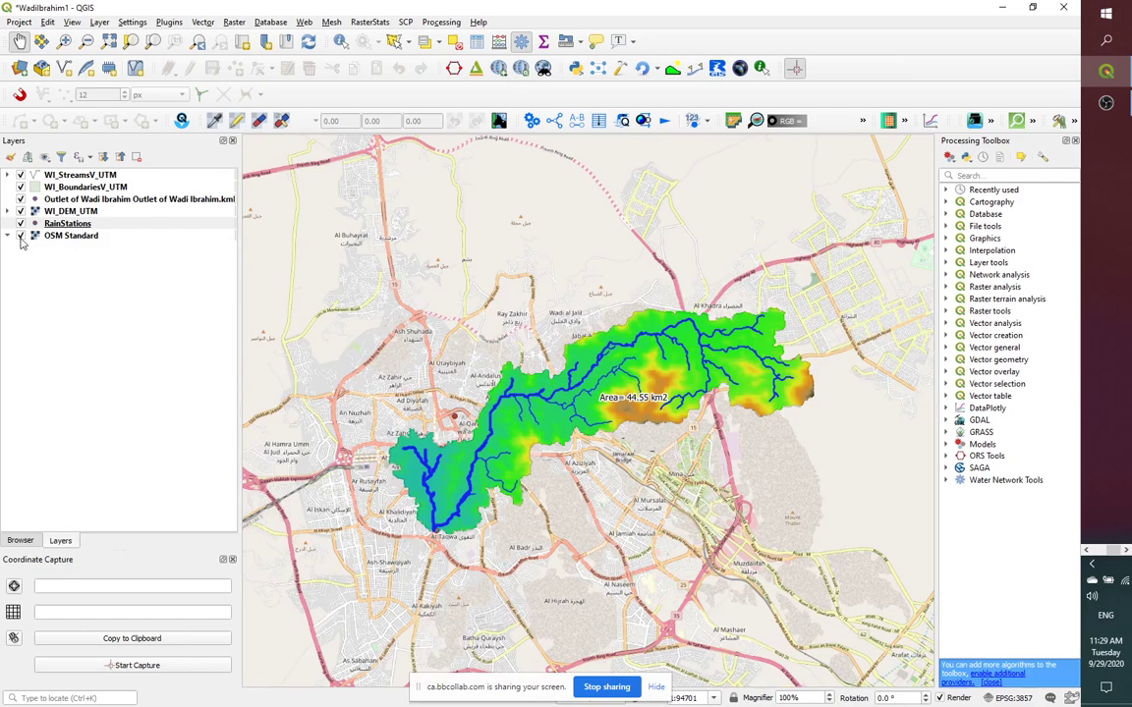
{"action": "left_click", "coordinate": [20, 237]}
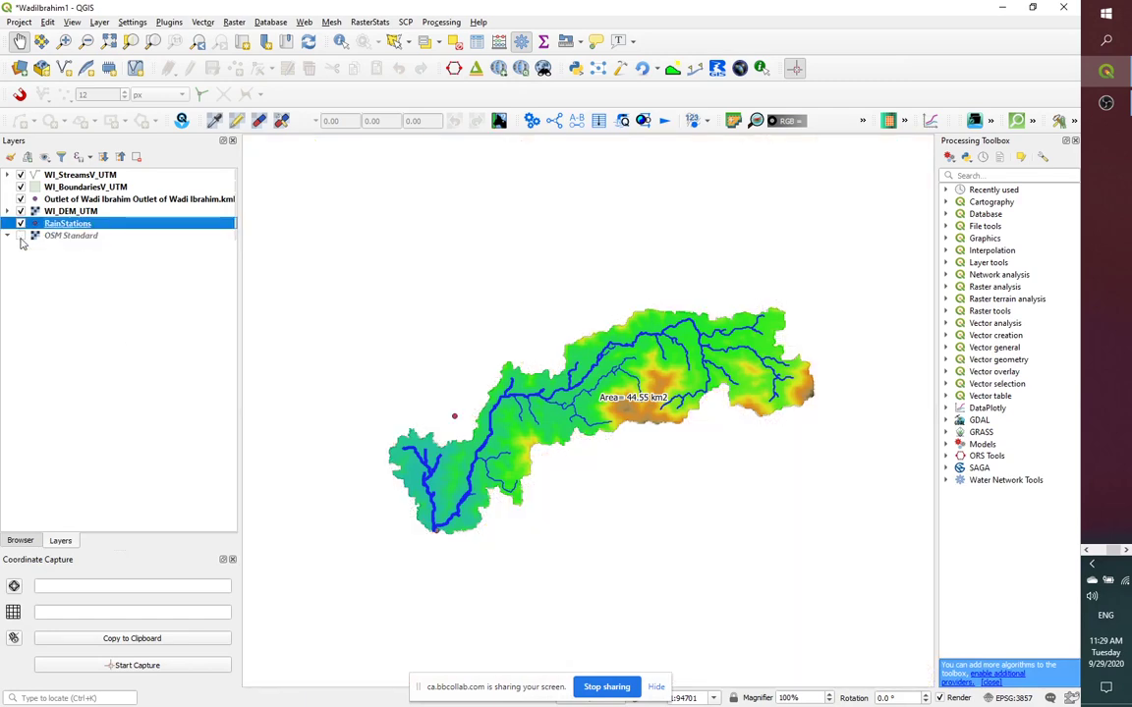
Examine how the rain stations are distributed around the Wadi Ibrahim watershed, both region-wide and close to the basin.
{"action": "scroll", "coordinate": [432, 375], "scroll_direction": "down", "scroll_amount": 2}
{"action": "scroll", "coordinate": [432, 376], "scroll_direction": "down", "scroll_amount": 1}
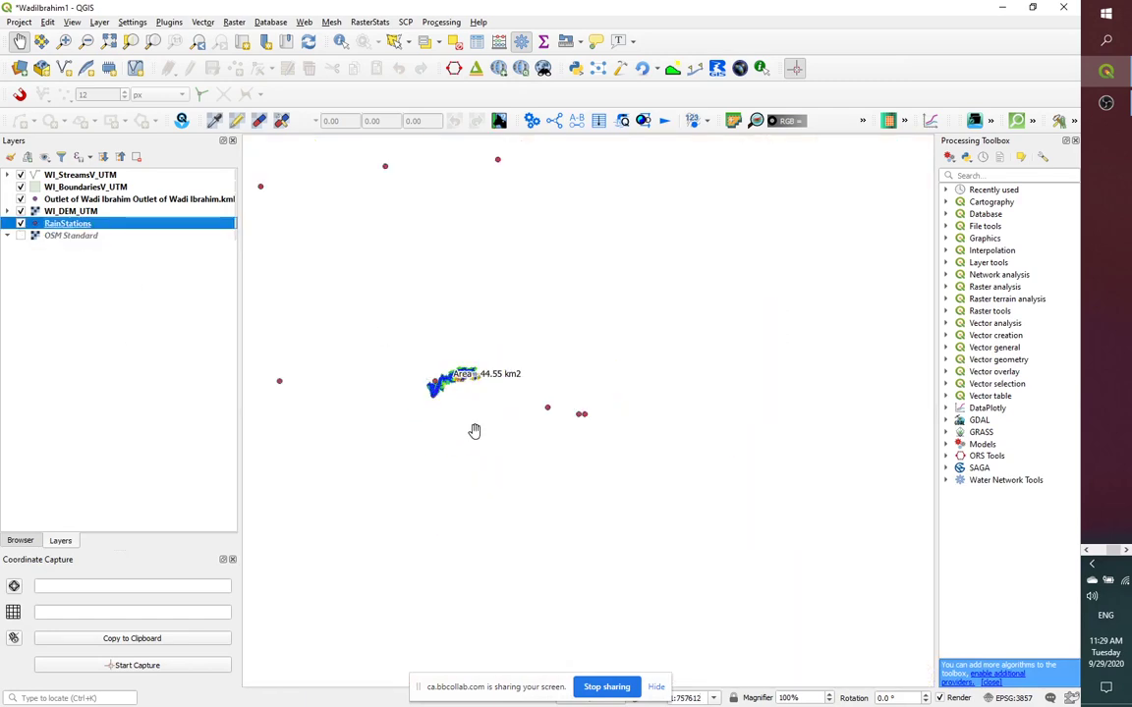
{"action": "scroll", "coordinate": [471, 446], "scroll_direction": "down", "scroll_amount": 1}
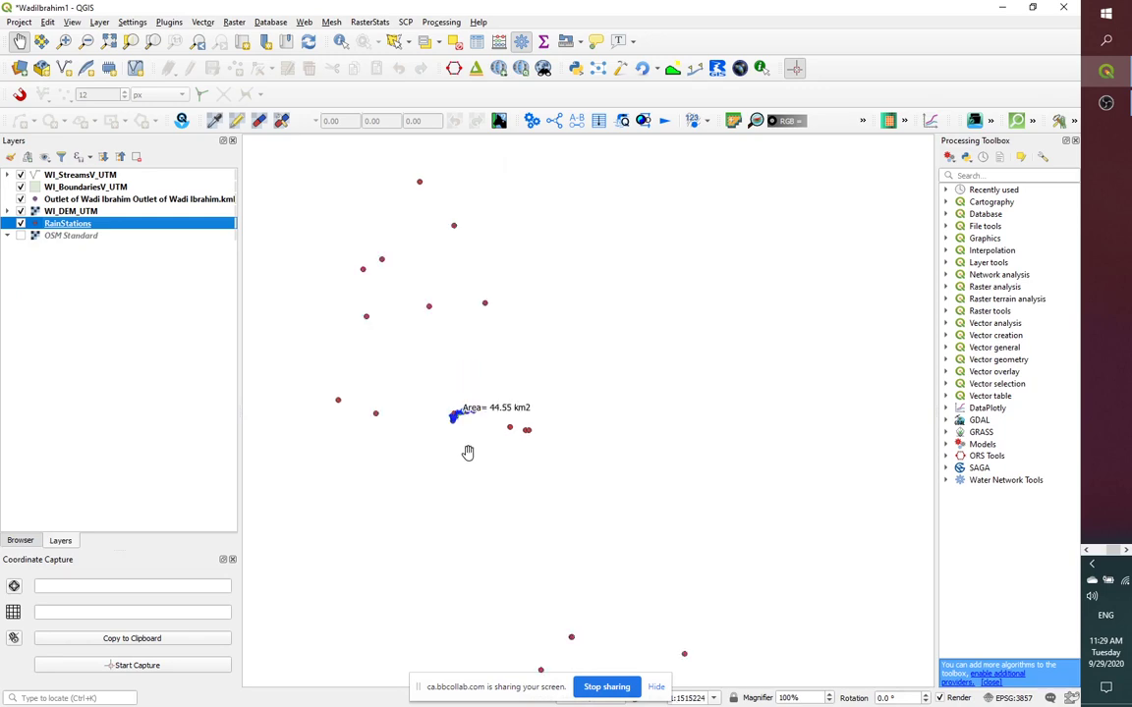
{"action": "scroll", "coordinate": [468, 452], "scroll_direction": "down", "scroll_amount": 1}
{"action": "scroll", "coordinate": [439, 527], "scroll_direction": "down", "scroll_amount": 1}
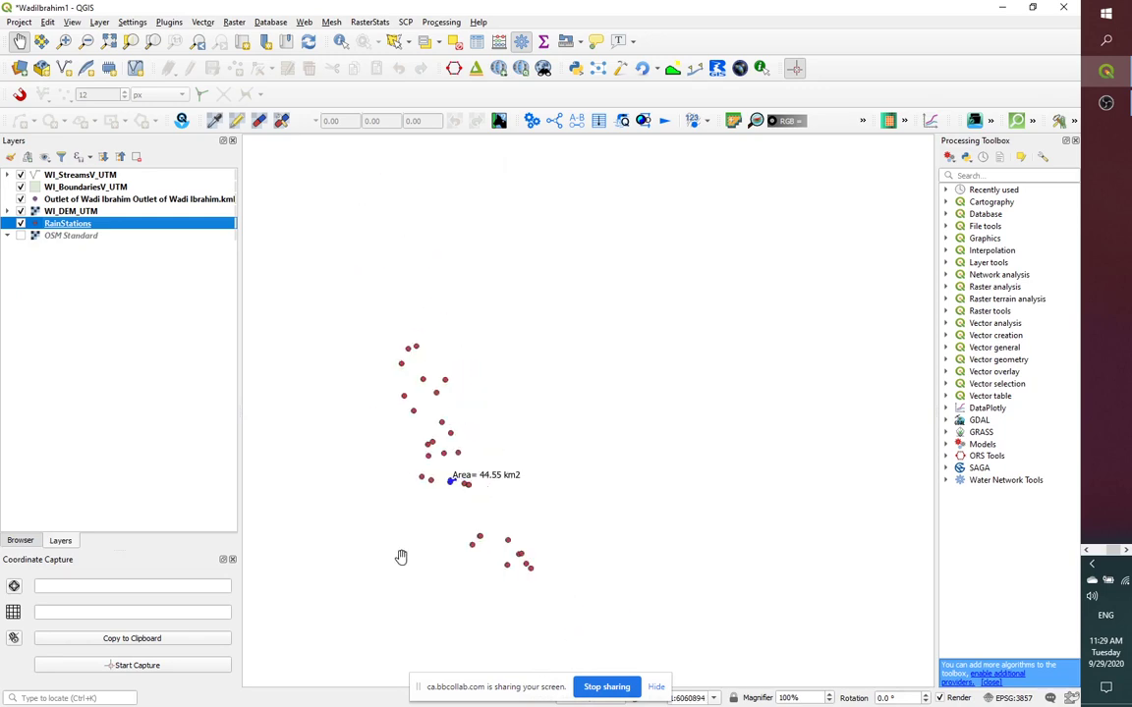
{"action": "scroll", "coordinate": [429, 526], "scroll_direction": "up", "scroll_amount": 1}
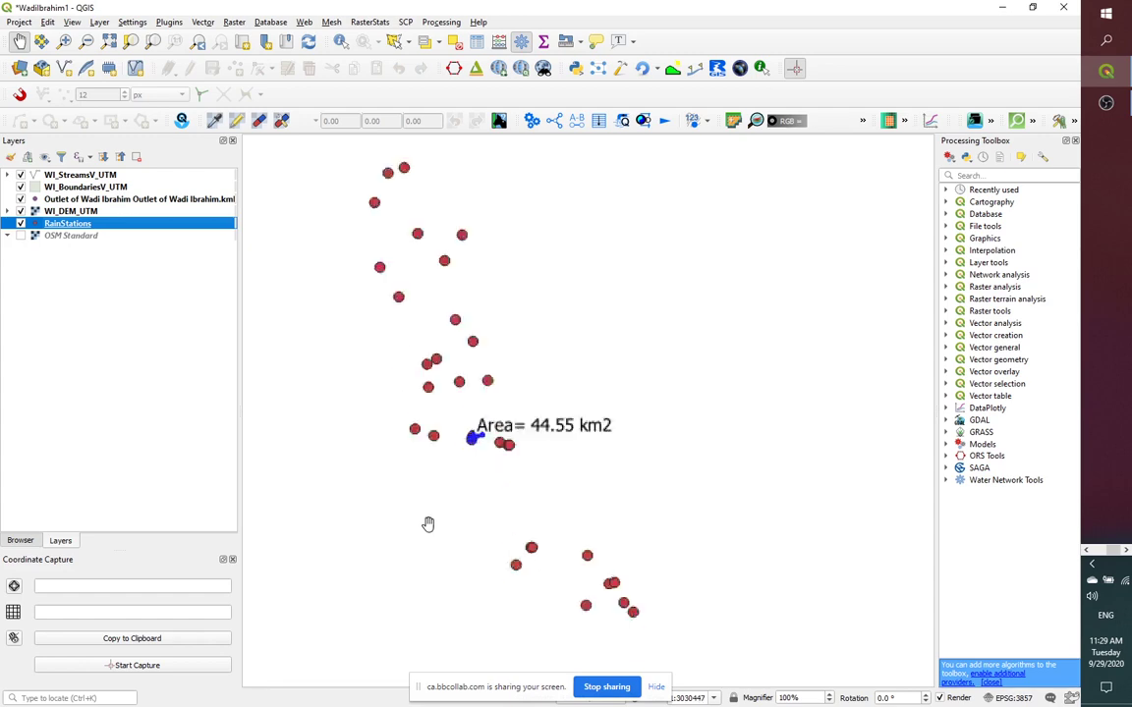
{"action": "scroll", "coordinate": [440, 454], "scroll_direction": "up", "scroll_amount": 1}
{"action": "scroll", "coordinate": [496, 435], "scroll_direction": "up", "scroll_amount": 3}
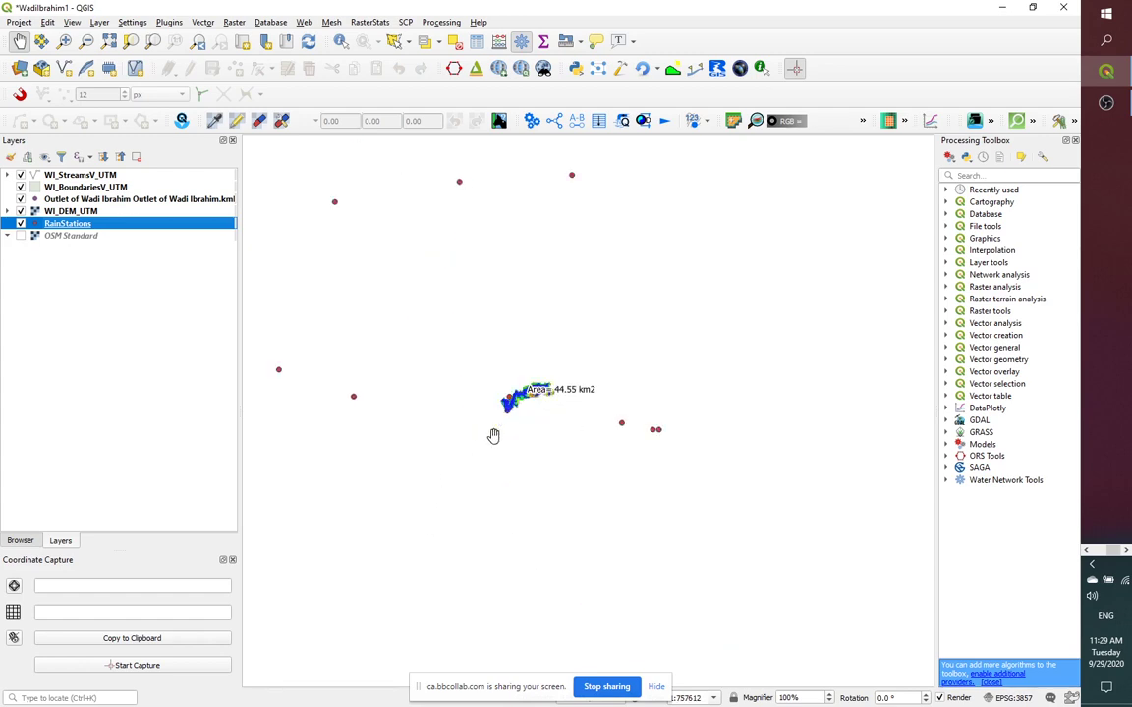
{"action": "scroll", "coordinate": [527, 414], "scroll_direction": "up", "scroll_amount": 1}
{"action": "scroll", "coordinate": [525, 421], "scroll_direction": "down", "scroll_amount": 1}
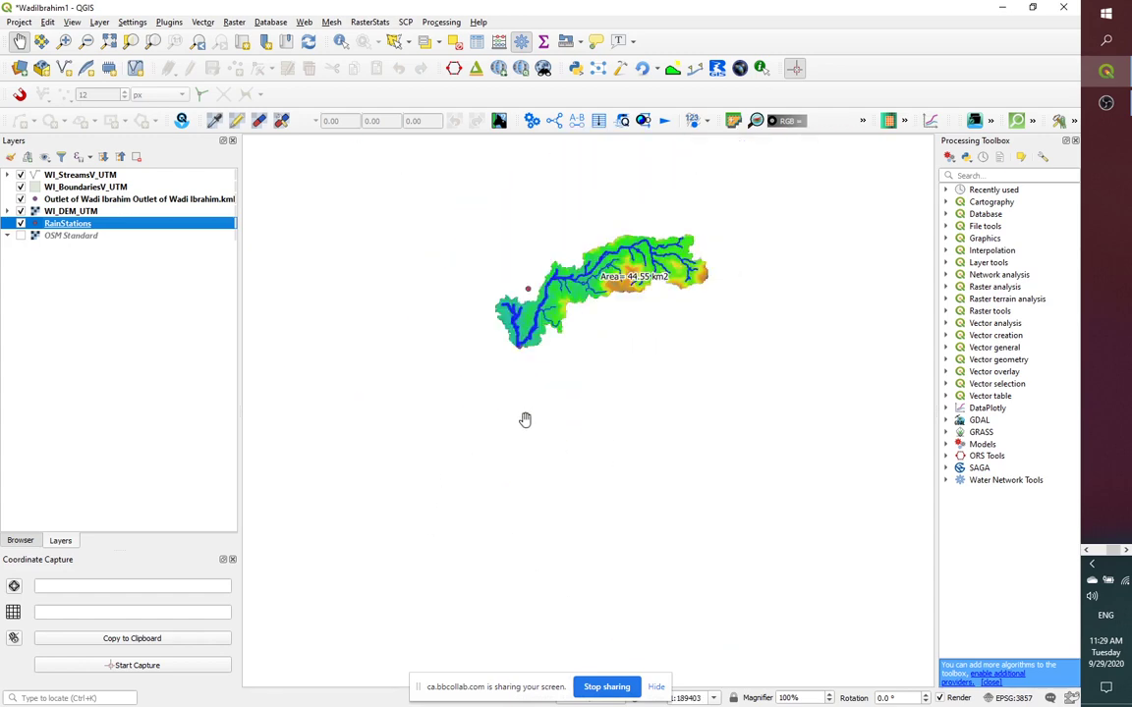
{"action": "scroll", "coordinate": [522, 420], "scroll_direction": "down", "scroll_amount": 1}
{"action": "scroll", "coordinate": [521, 422], "scroll_direction": "down", "scroll_amount": 1}
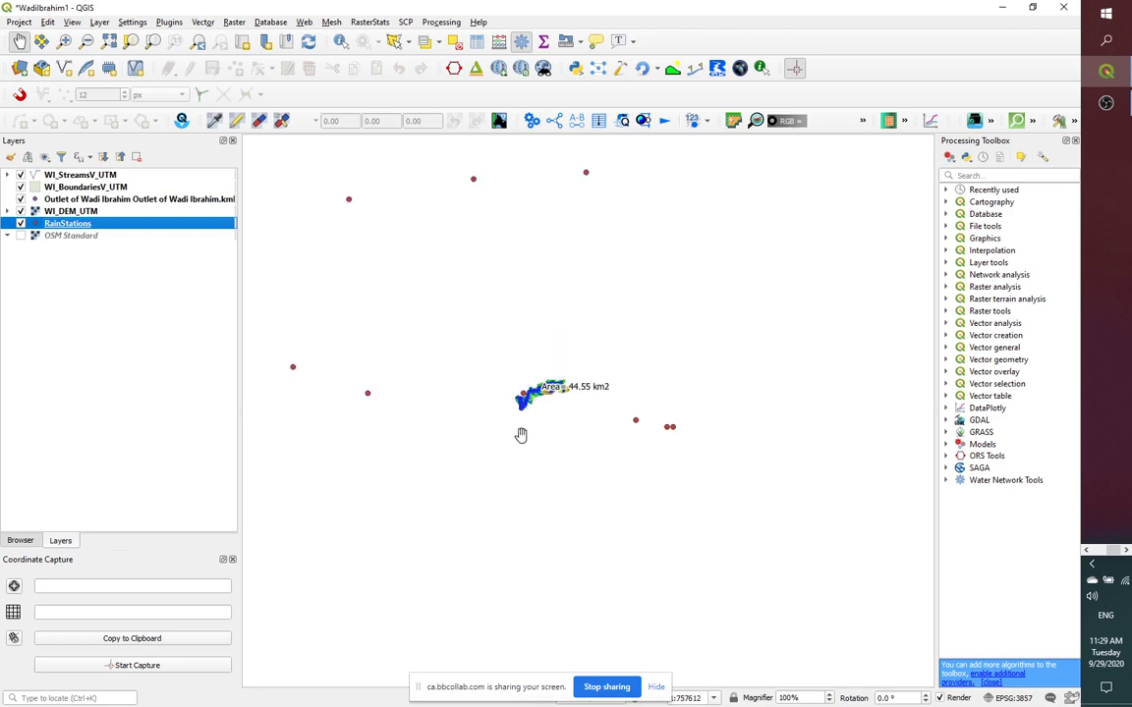
Turn on single labels for the RainStations layer, using the Station field as the label value.
{"action": "scroll", "coordinate": [530, 422], "scroll_direction": "up", "scroll_amount": 2}
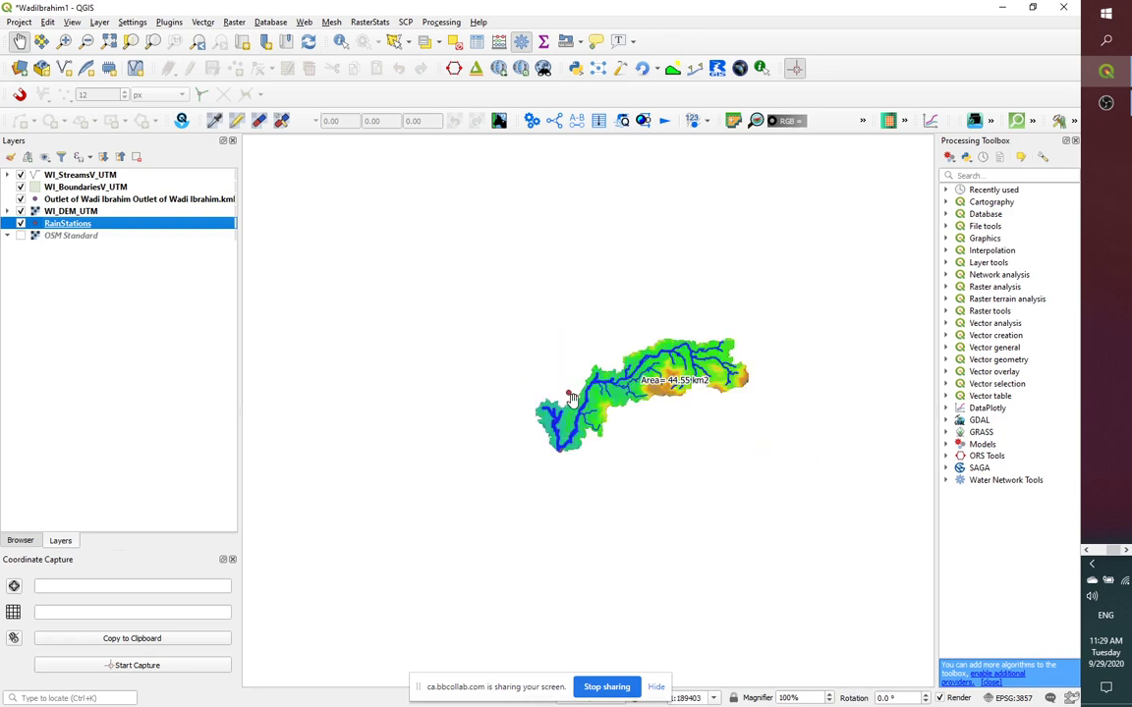
{"action": "scroll", "coordinate": [545, 431], "scroll_direction": "down", "scroll_amount": 1}
{"action": "scroll", "coordinate": [566, 442], "scroll_direction": "down", "scroll_amount": 2}
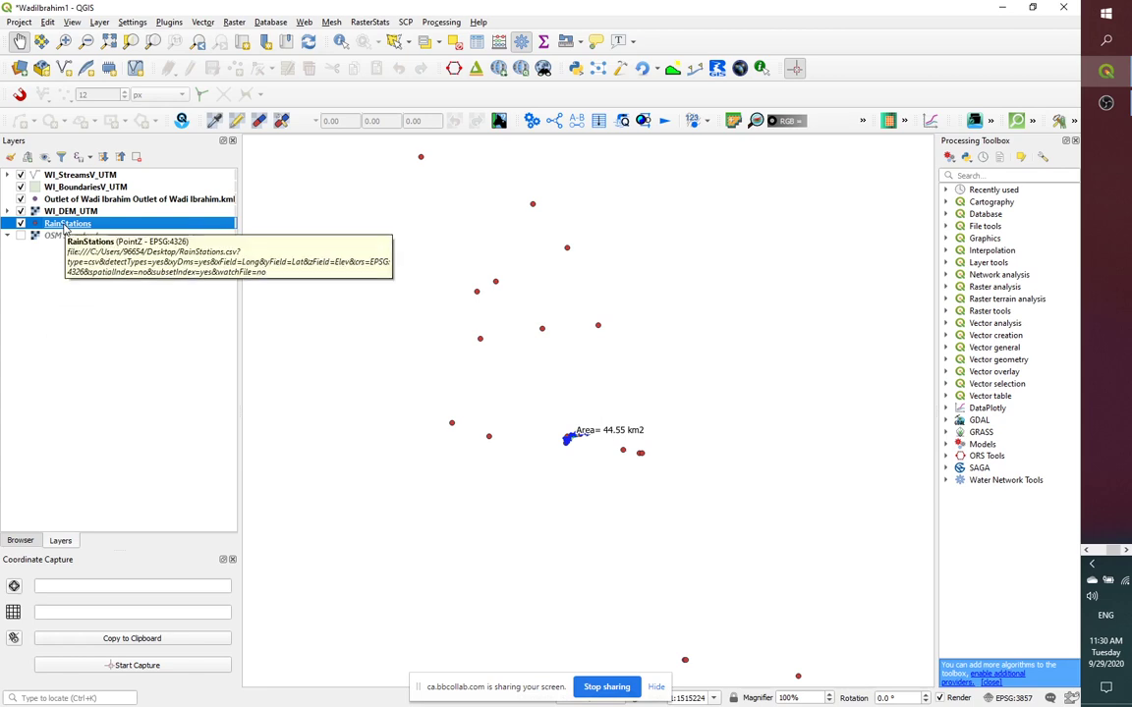
{"action": "right_click", "coordinate": [66, 230]}
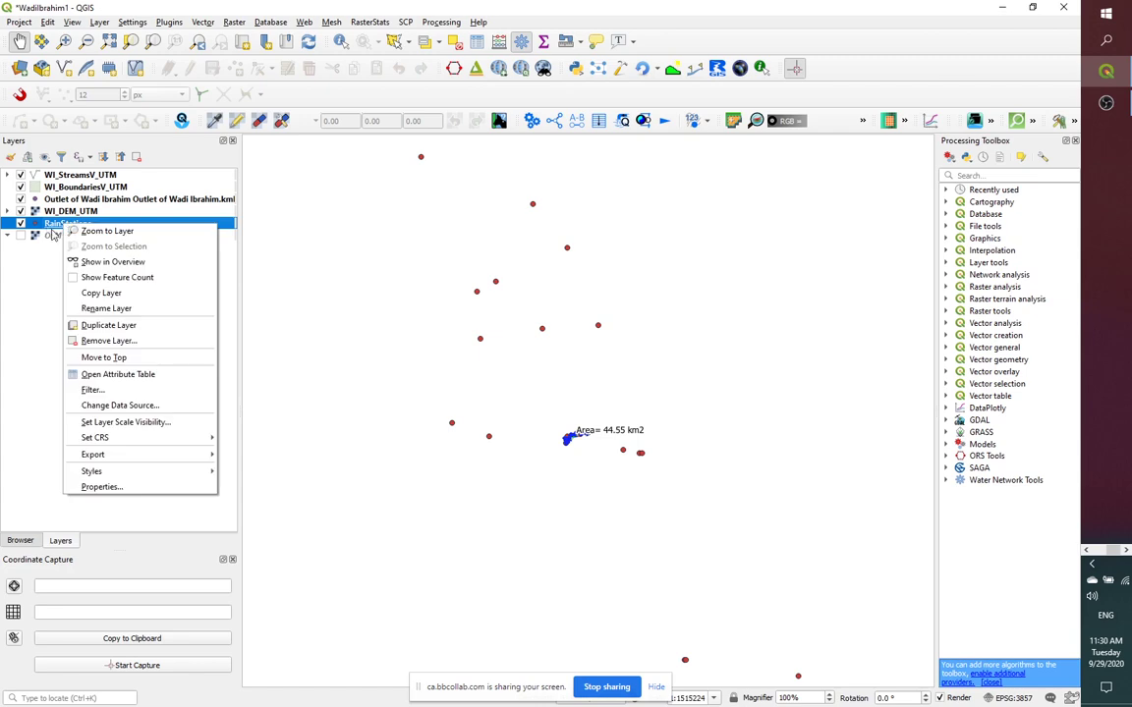
{"action": "left_click", "coordinate": [119, 489]}
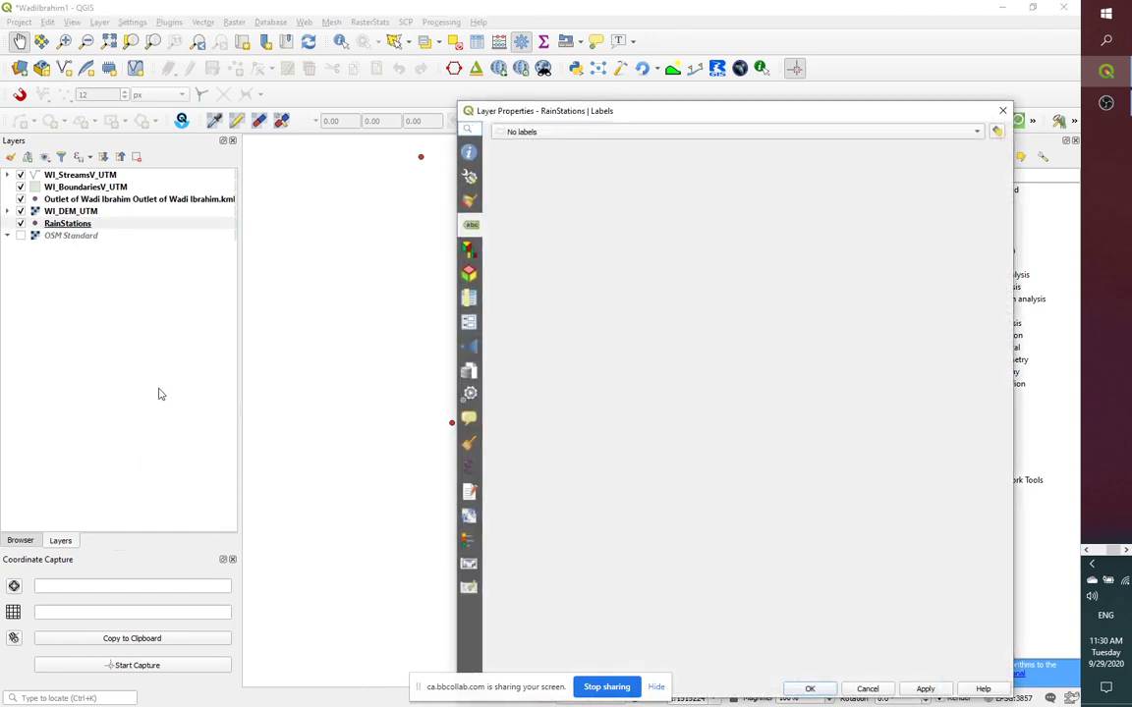
{"action": "left_click", "coordinate": [546, 136]}
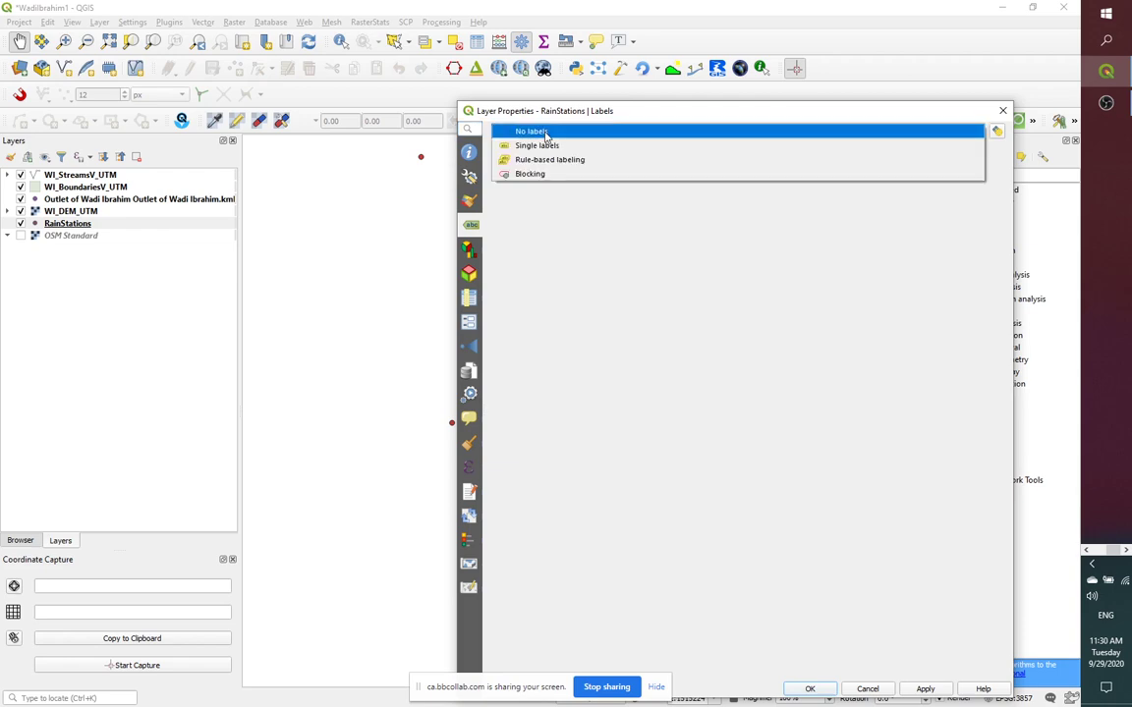
{"action": "left_click", "coordinate": [541, 152]}
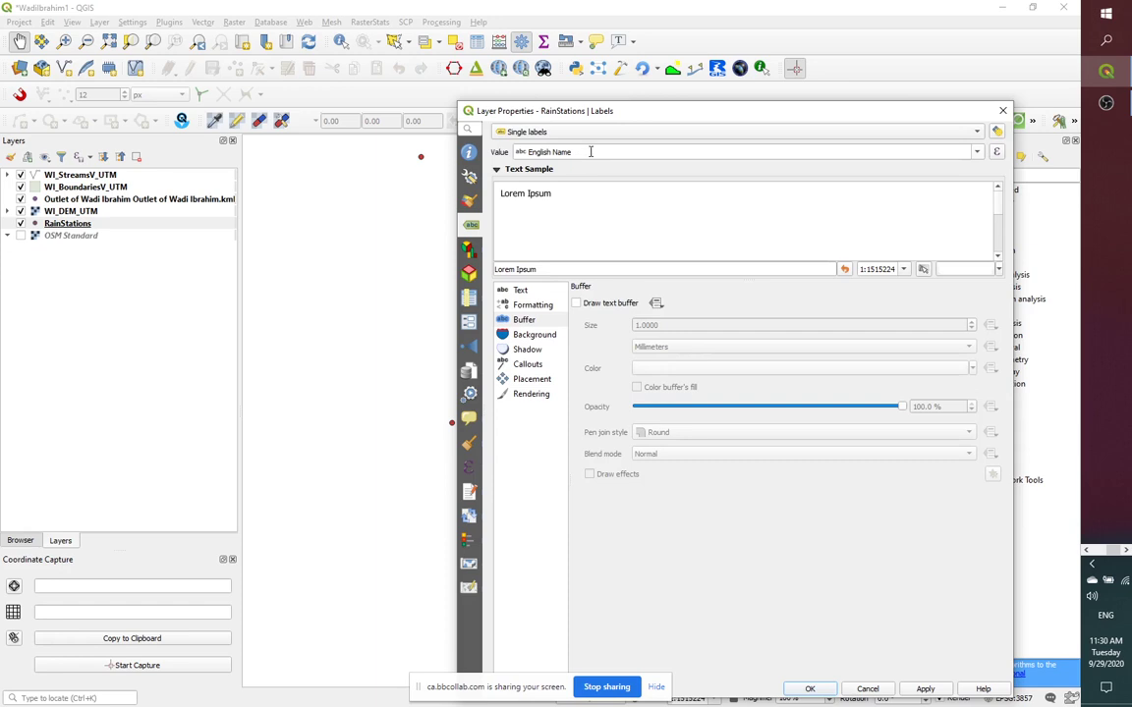
{"action": "left_click", "coordinate": [977, 152]}
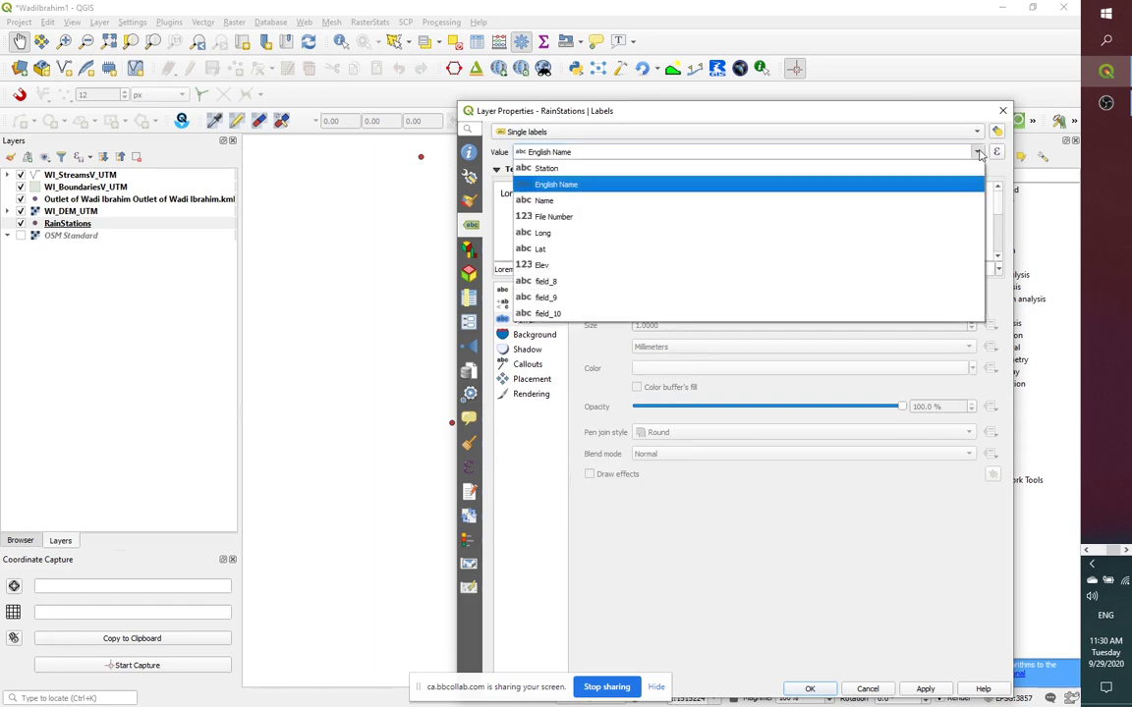
{"action": "left_click", "coordinate": [586, 169]}
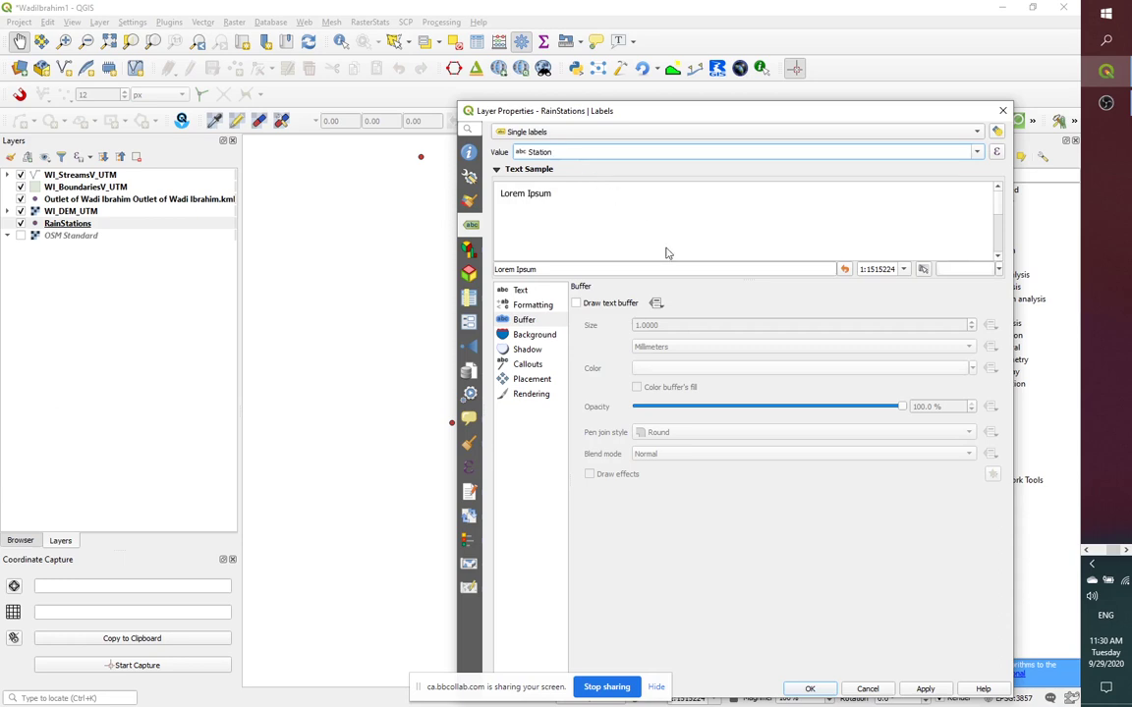
{"action": "left_click", "coordinate": [927, 688]}
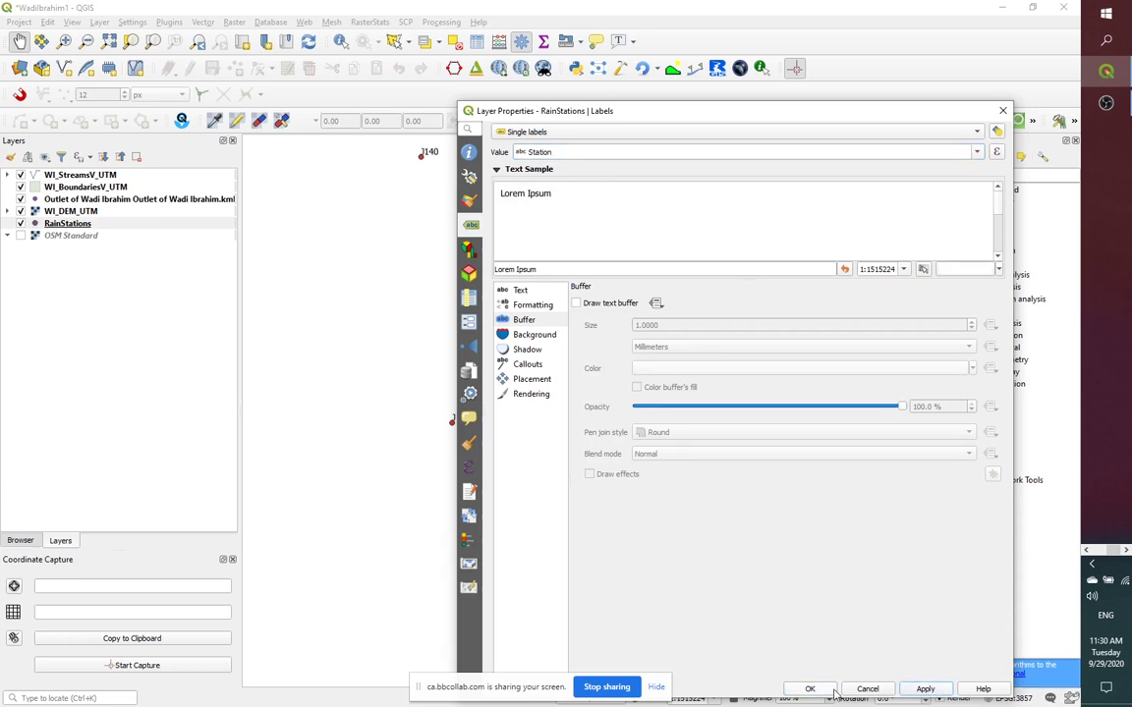
{"action": "left_click", "coordinate": [809, 689]}
Change the RainStations label value to the English Name field.
{"action": "scroll", "coordinate": [564, 449], "scroll_direction": "up", "scroll_amount": 2}
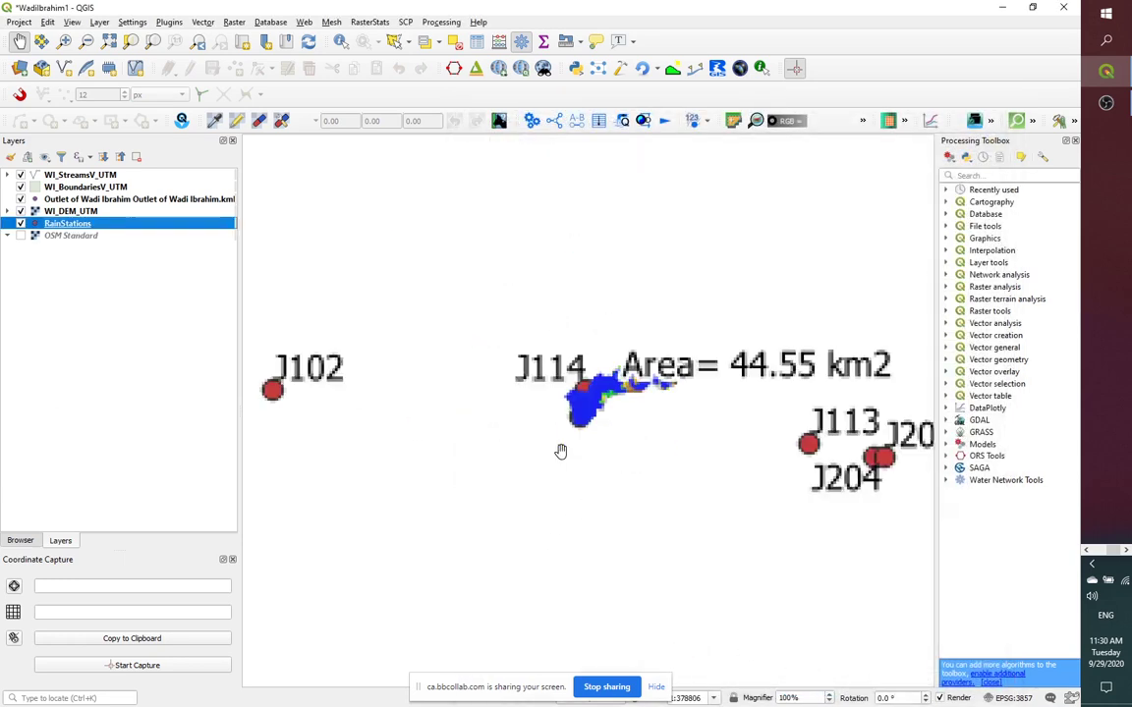
{"action": "scroll", "coordinate": [577, 389], "scroll_direction": "up", "scroll_amount": 1}
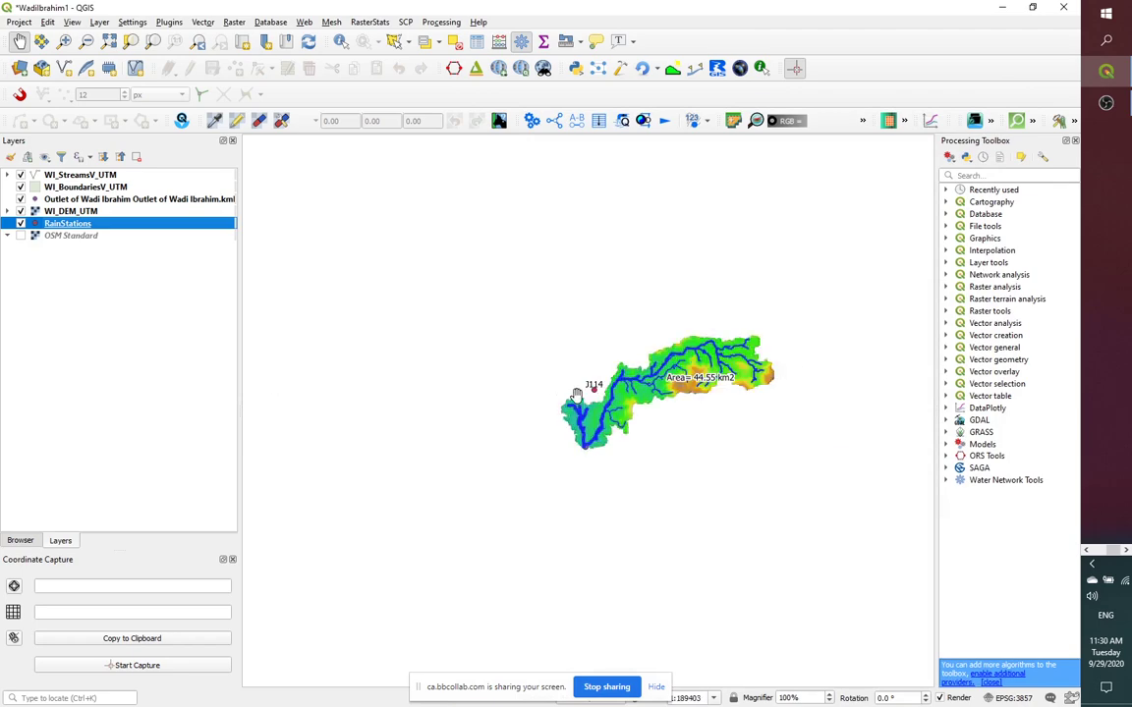
{"action": "scroll", "coordinate": [597, 389], "scroll_direction": "up", "scroll_amount": 3}
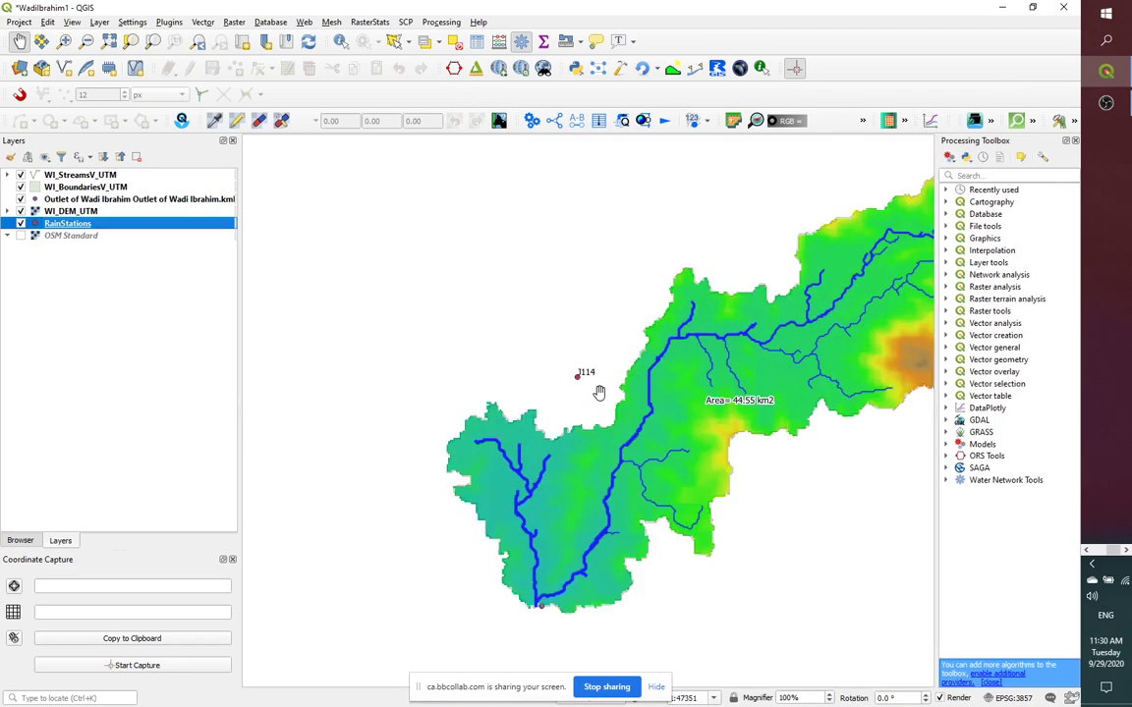
{"action": "scroll", "coordinate": [585, 389], "scroll_direction": "up", "scroll_amount": 1}
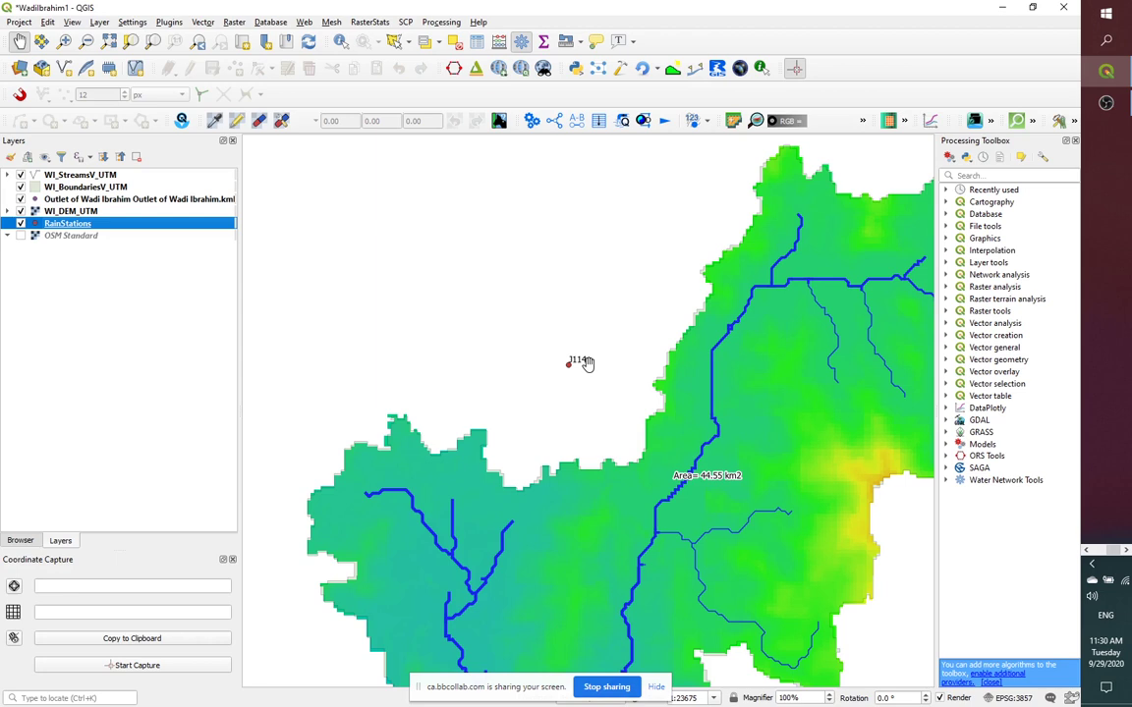
{"action": "right_click", "coordinate": [82, 225]}
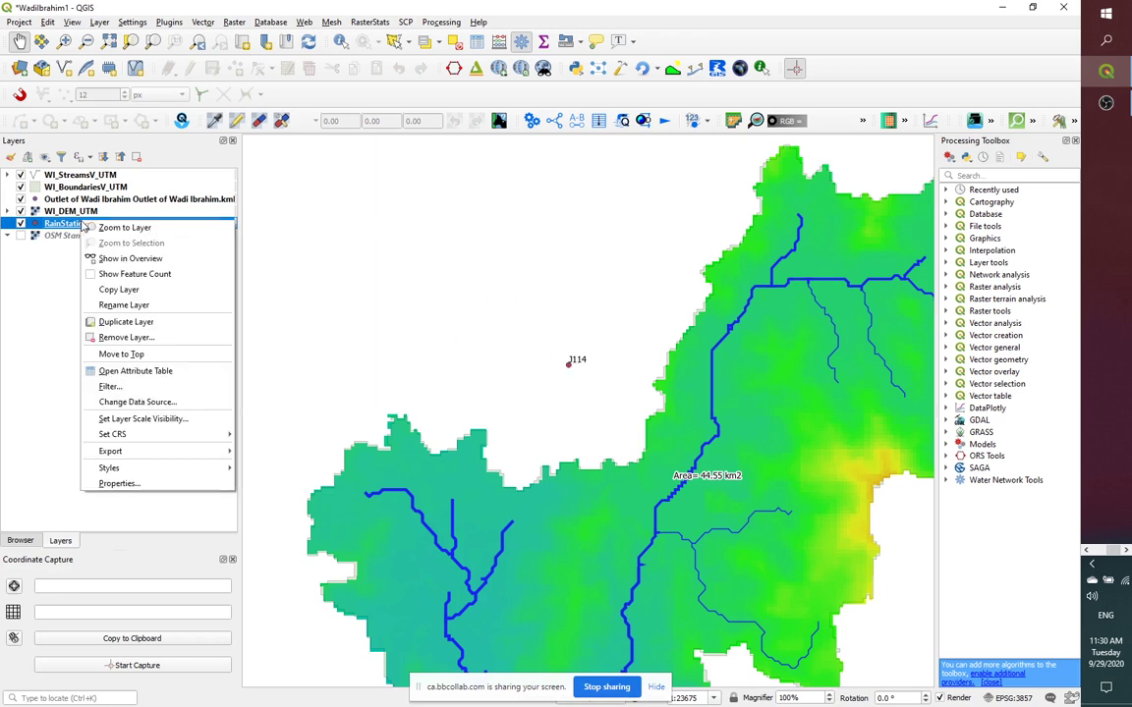
{"action": "left_click", "coordinate": [110, 486]}
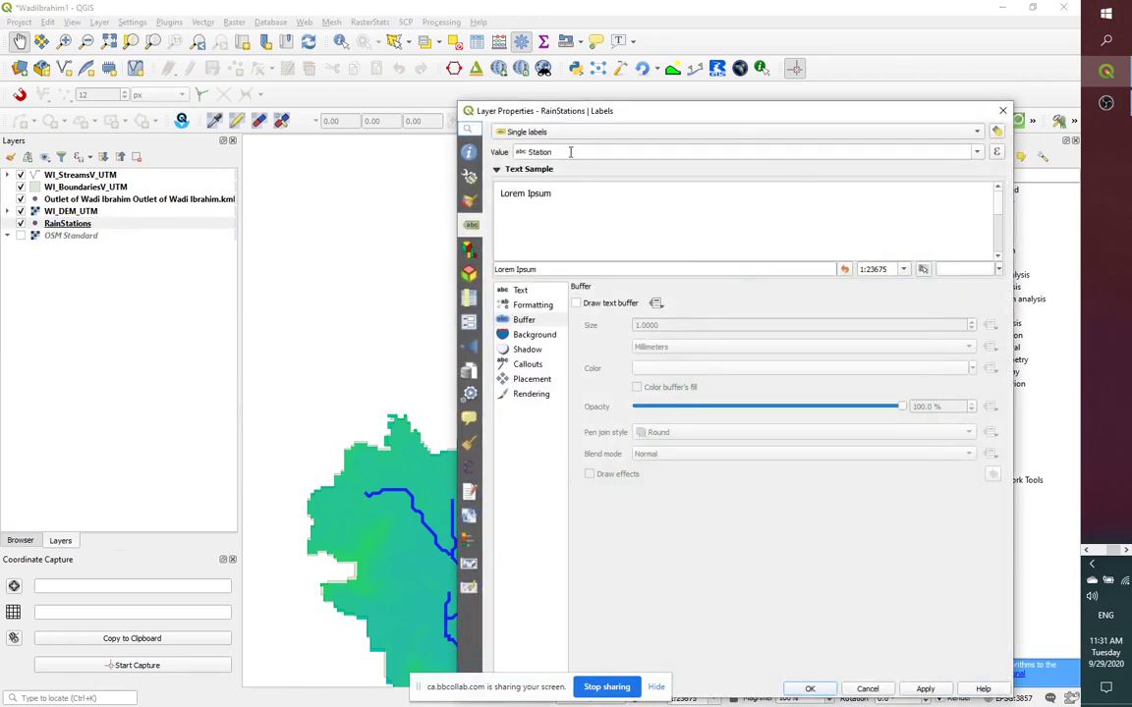
{"action": "left_click", "coordinate": [977, 152]}
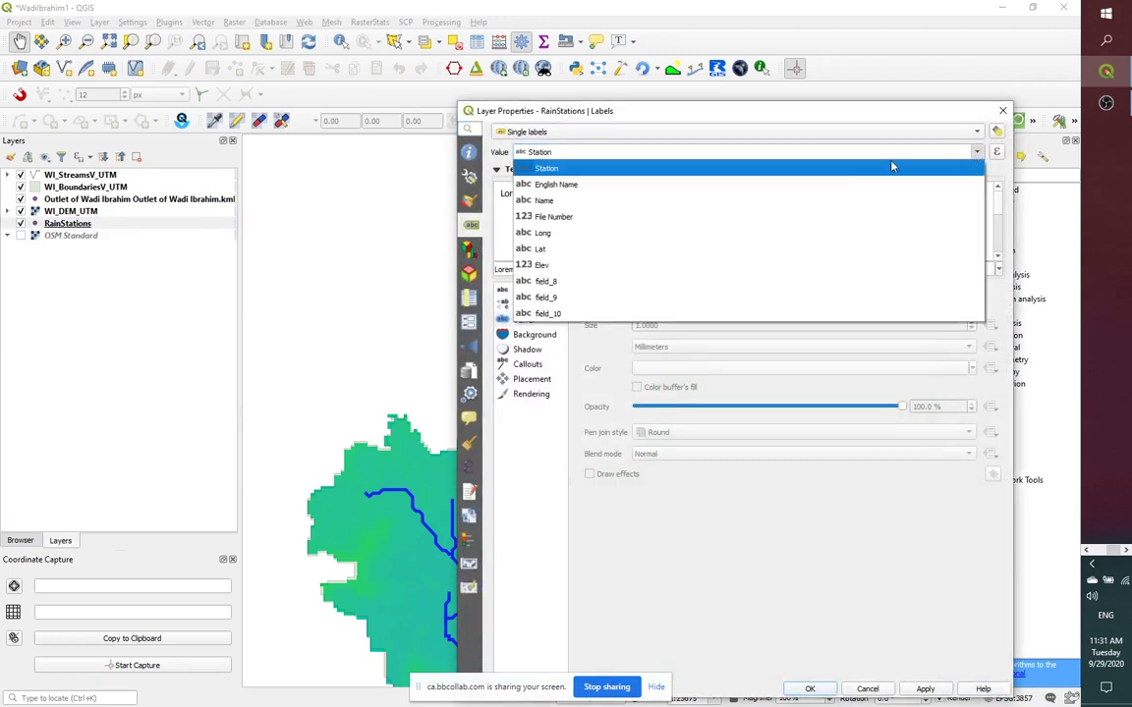
{"action": "left_click", "coordinate": [612, 185]}
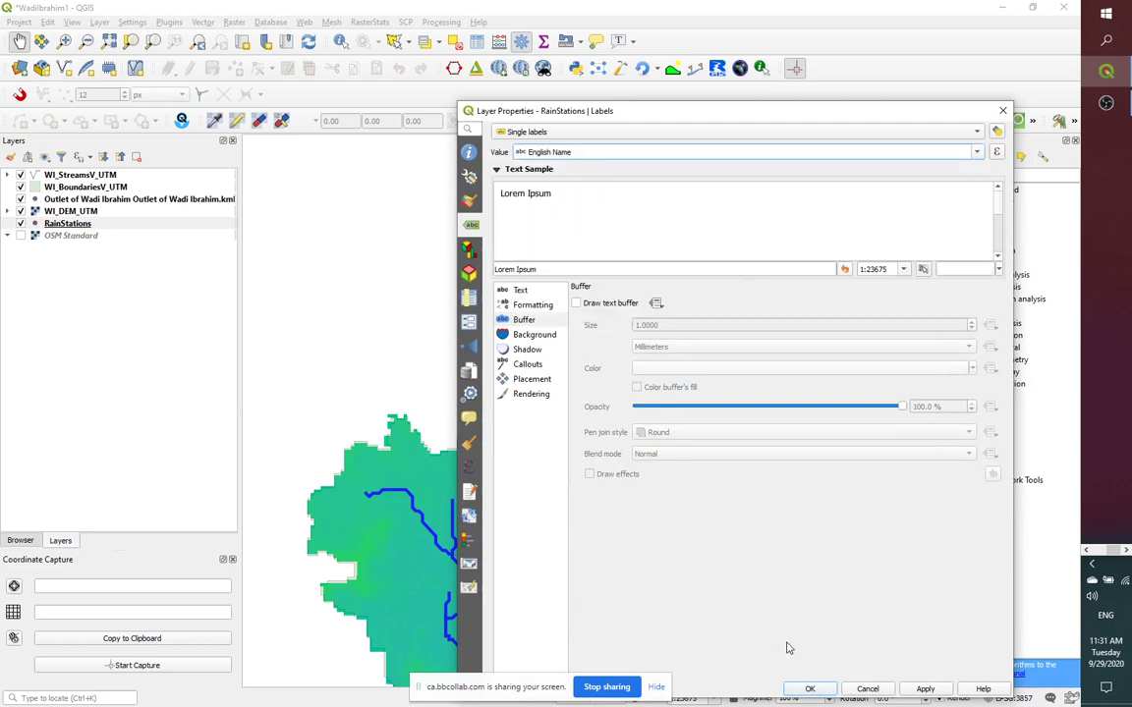
{"action": "left_click", "coordinate": [819, 690]}
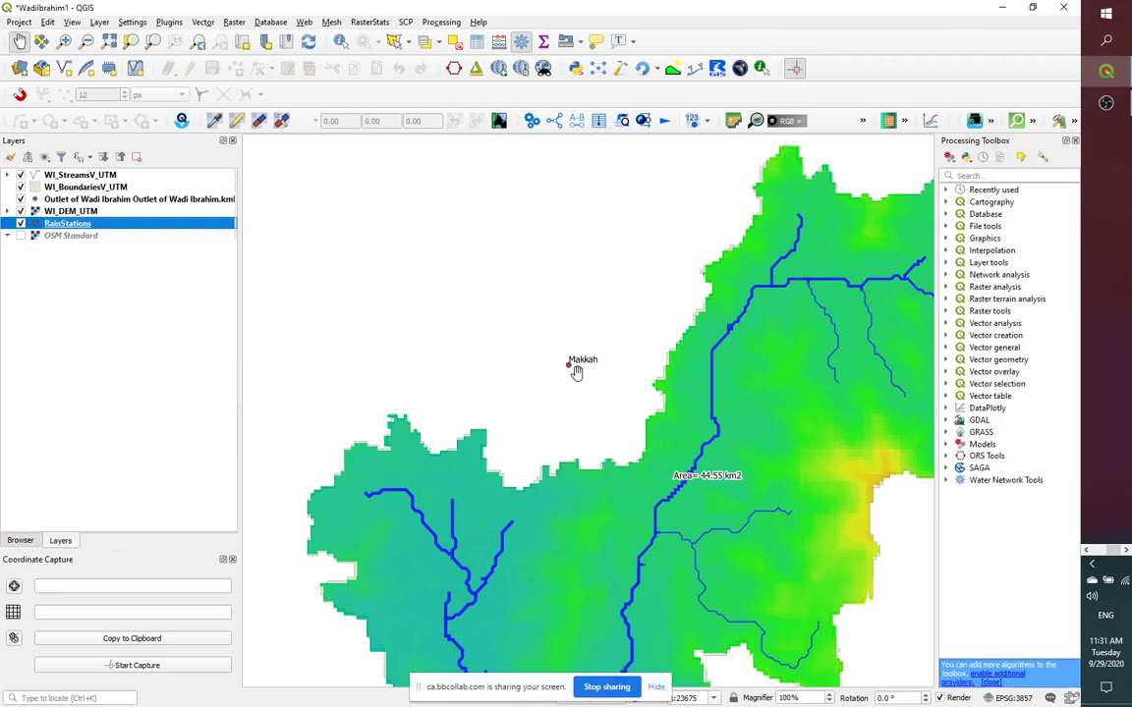
Examine the names and positions of the labelled rain stations across the region around the Wadi Ibrahim watershed.
{"action": "scroll", "coordinate": [576, 372], "scroll_direction": "down", "scroll_amount": 1}
{"action": "scroll", "coordinate": [570, 373], "scroll_direction": "down", "scroll_amount": 2}
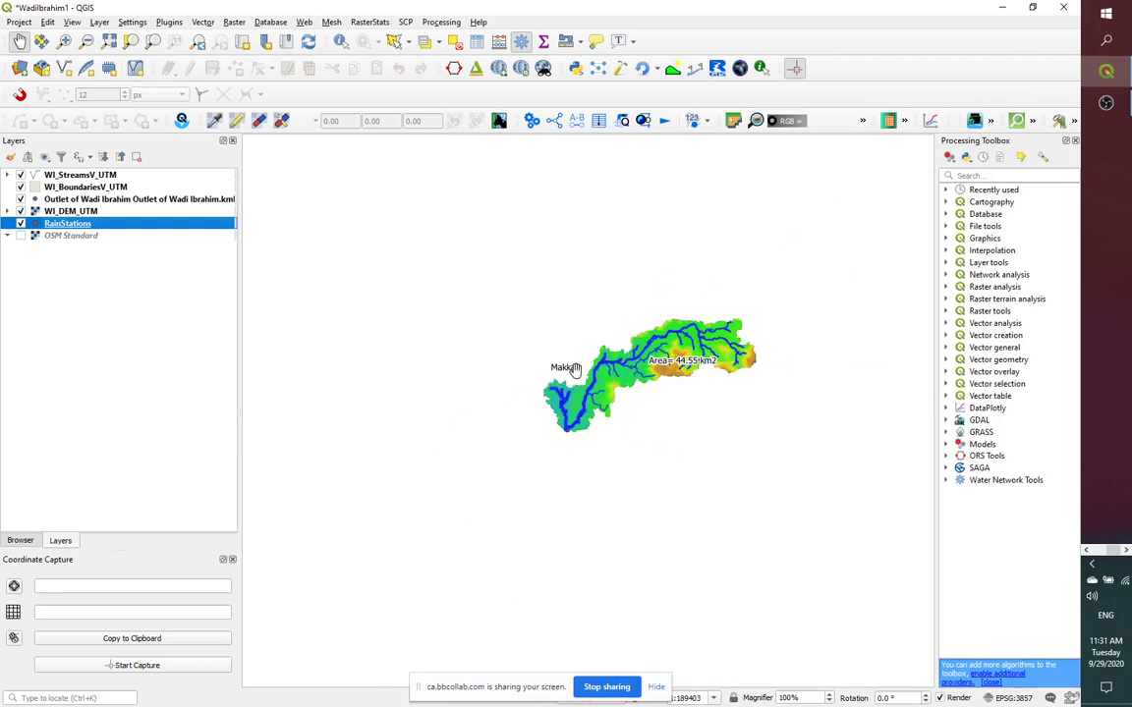
{"action": "scroll", "coordinate": [562, 371], "scroll_direction": "down", "scroll_amount": 2}
{"action": "scroll", "coordinate": [450, 381], "scroll_direction": "up", "scroll_amount": 1}
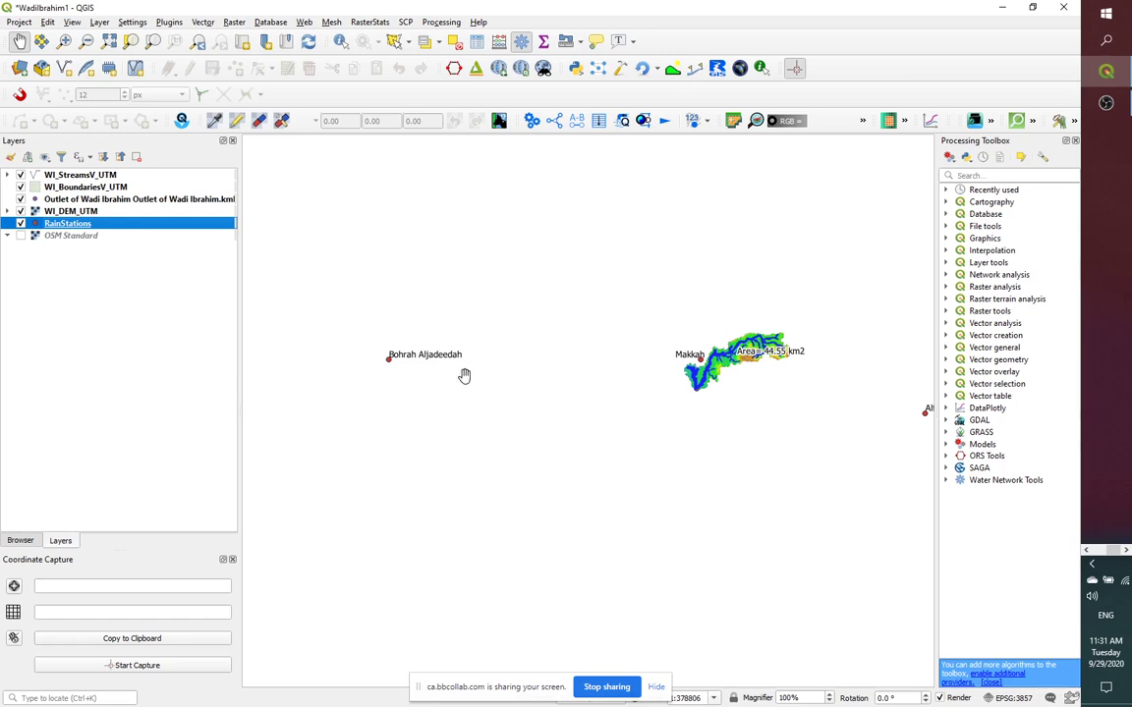
{"action": "left_click_drag", "start_coordinate": [476, 376], "coordinate": [396, 365]}
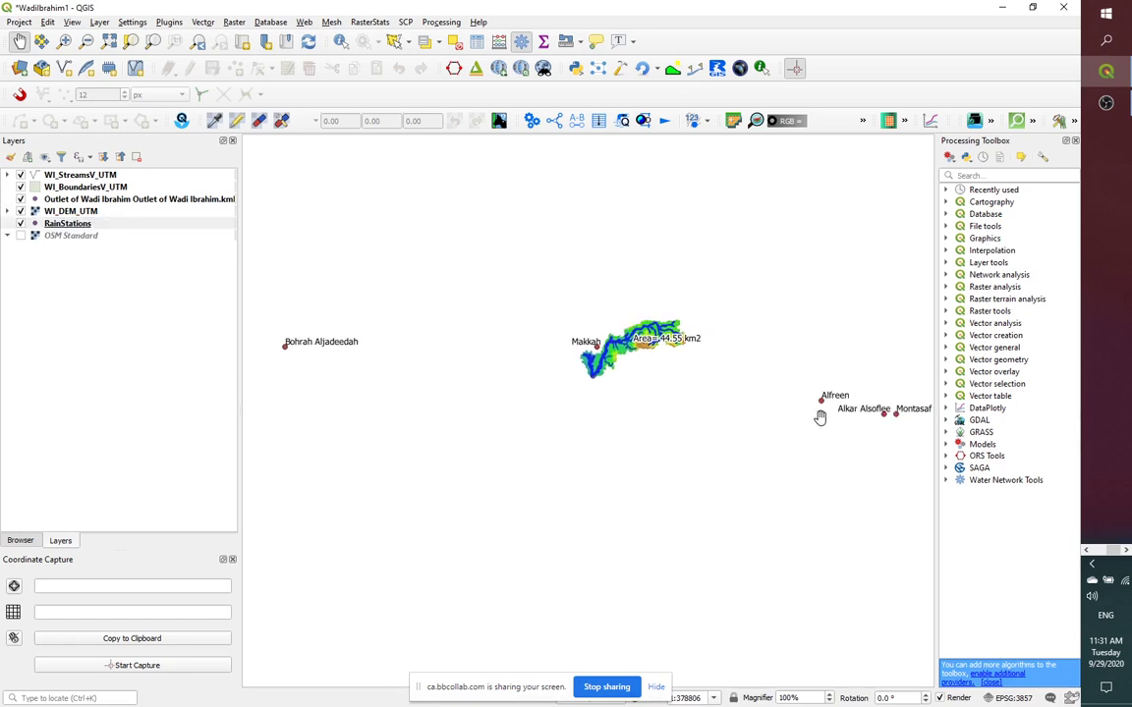
{"action": "left_click_drag", "start_coordinate": [818, 415], "coordinate": [607, 410]}
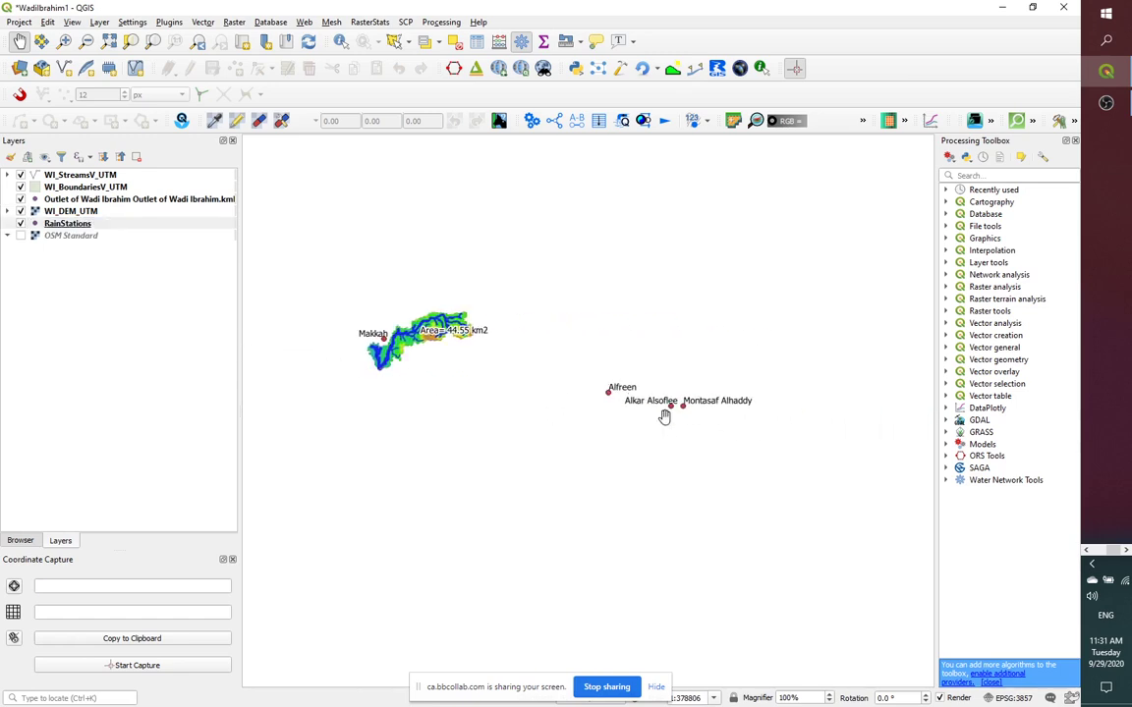
{"action": "scroll", "coordinate": [673, 414], "scroll_direction": "down", "scroll_amount": 1}
{"action": "left_click_drag", "start_coordinate": [614, 270], "coordinate": [644, 439]}
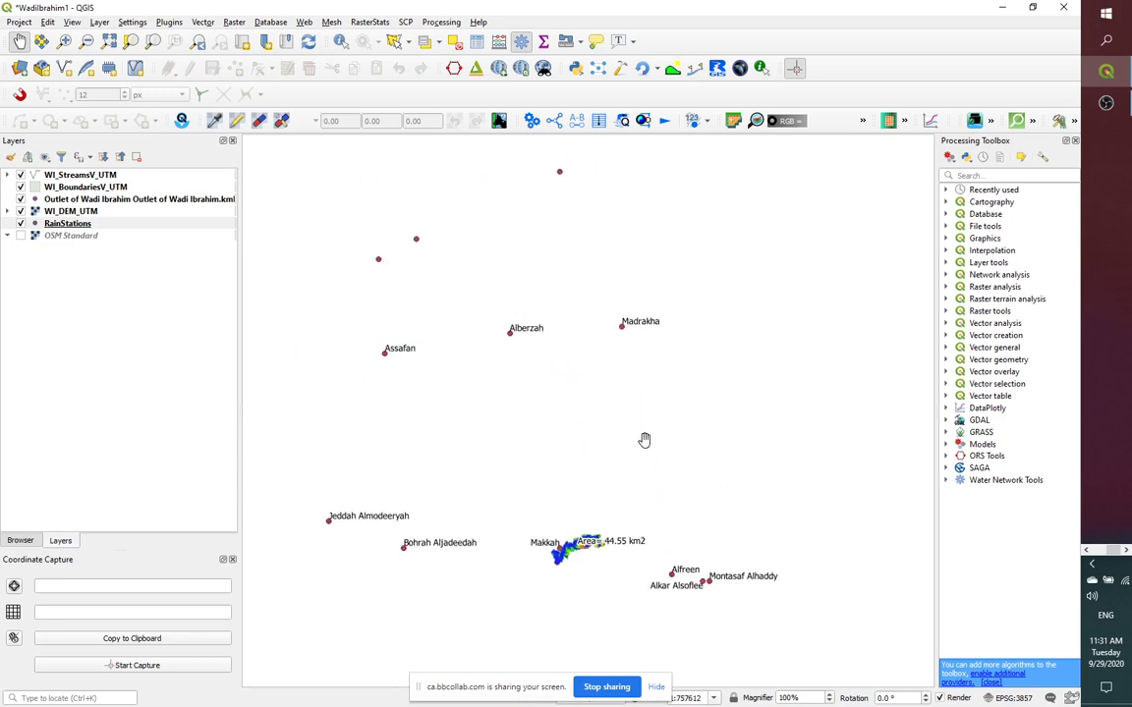
{"action": "scroll", "coordinate": [512, 339], "scroll_direction": "up", "scroll_amount": 1}
{"action": "left_click_drag", "start_coordinate": [505, 344], "coordinate": [574, 403]}
{"action": "left_click_drag", "start_coordinate": [407, 291], "coordinate": [439, 348]}
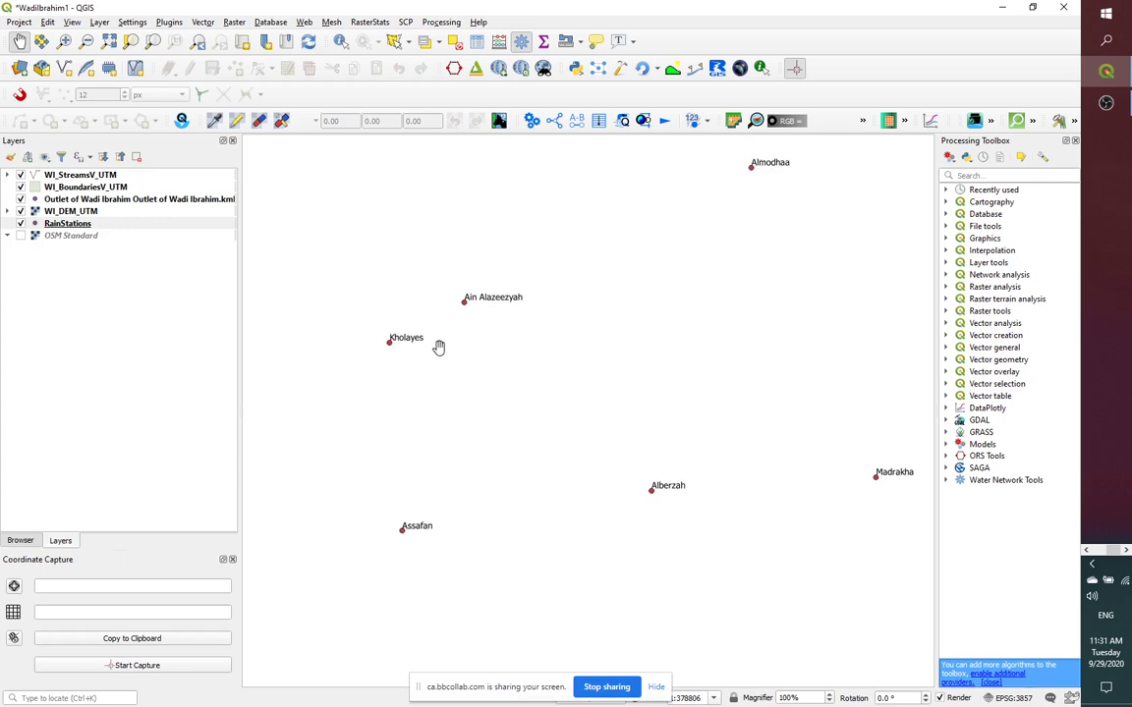
{"action": "scroll", "coordinate": [603, 325], "scroll_direction": "down", "scroll_amount": 1}
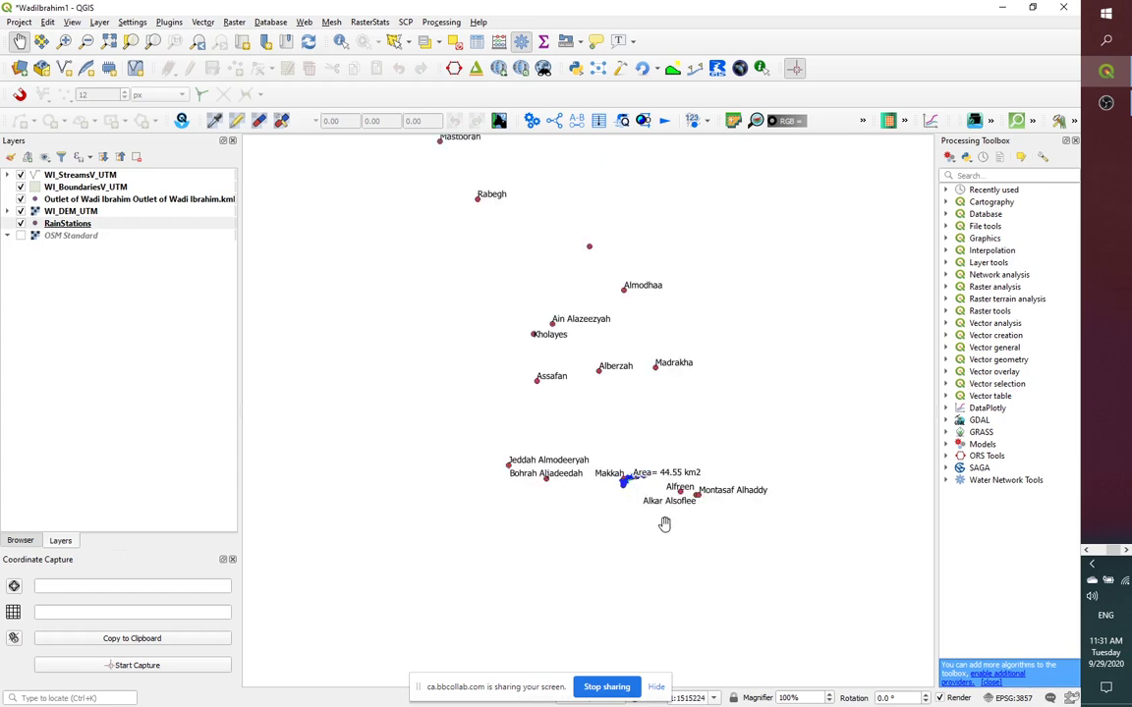
Compare the stations closest to the Wadi Ibrahim watershed, from Makkah to Bohrah Aljadeedah on one side and Alfreen on the other.
{"action": "left_click_drag", "start_coordinate": [664, 523], "coordinate": [595, 377]}
{"action": "scroll", "coordinate": [591, 430], "scroll_direction": "up", "scroll_amount": 3}
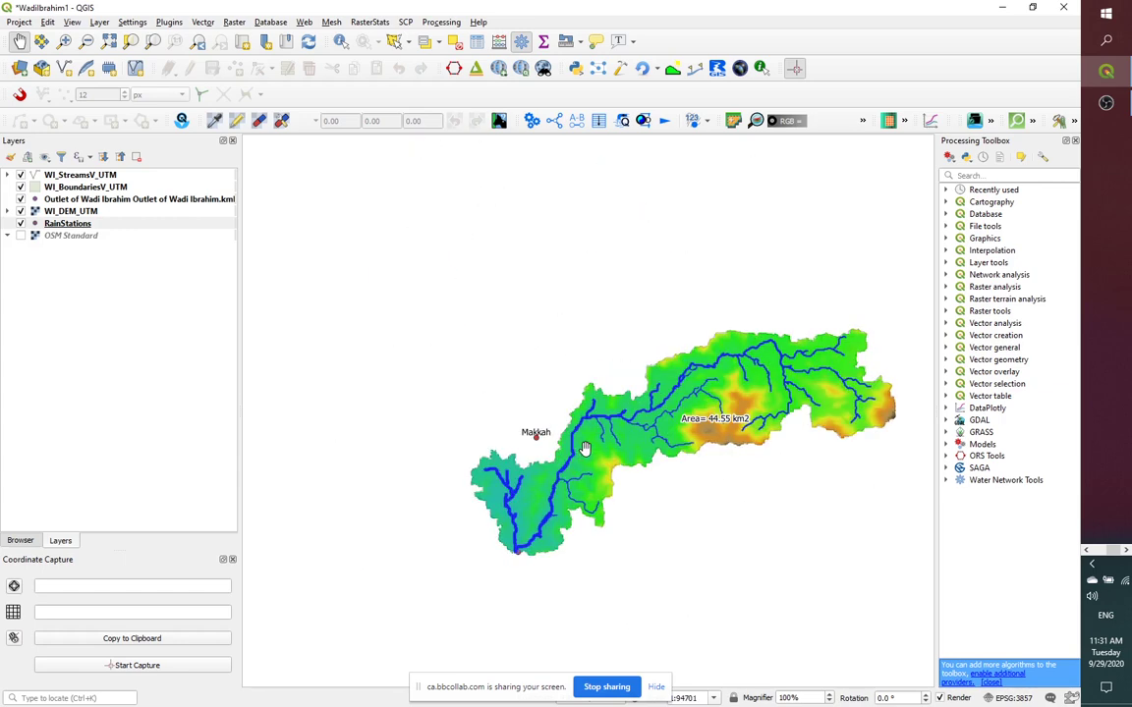
{"action": "scroll", "coordinate": [538, 437], "scroll_direction": "down", "scroll_amount": 2}
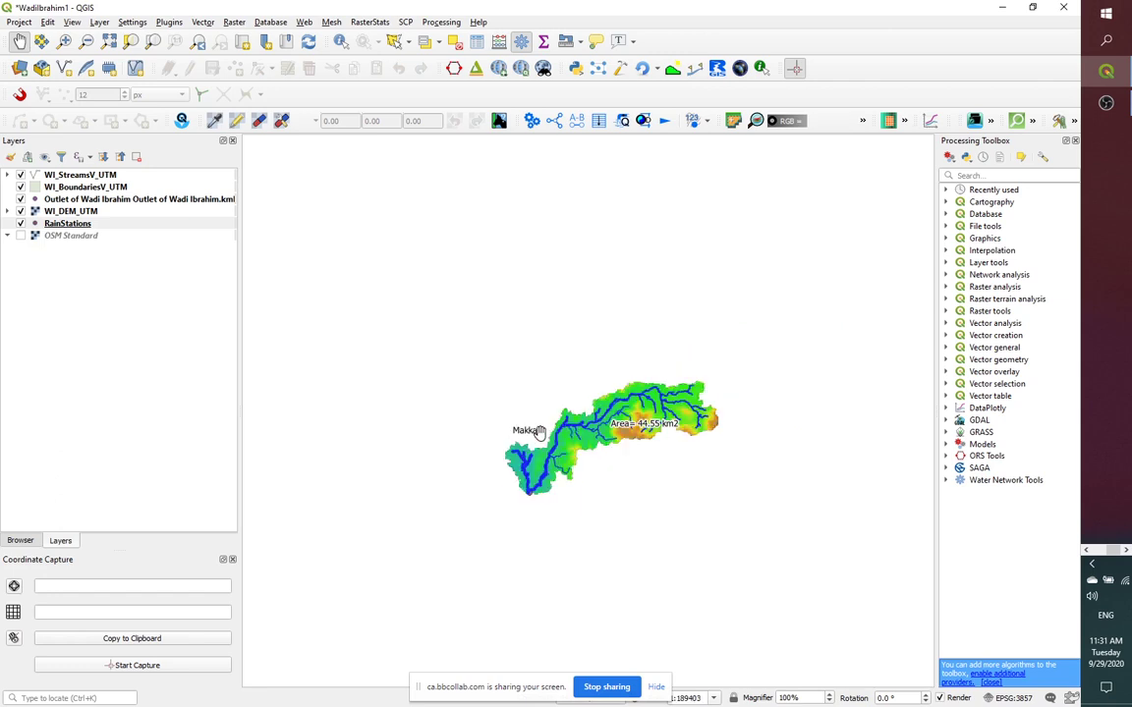
{"action": "scroll", "coordinate": [530, 458], "scroll_direction": "down", "scroll_amount": 1}
{"action": "scroll", "coordinate": [526, 455], "scroll_direction": "up", "scroll_amount": 1}
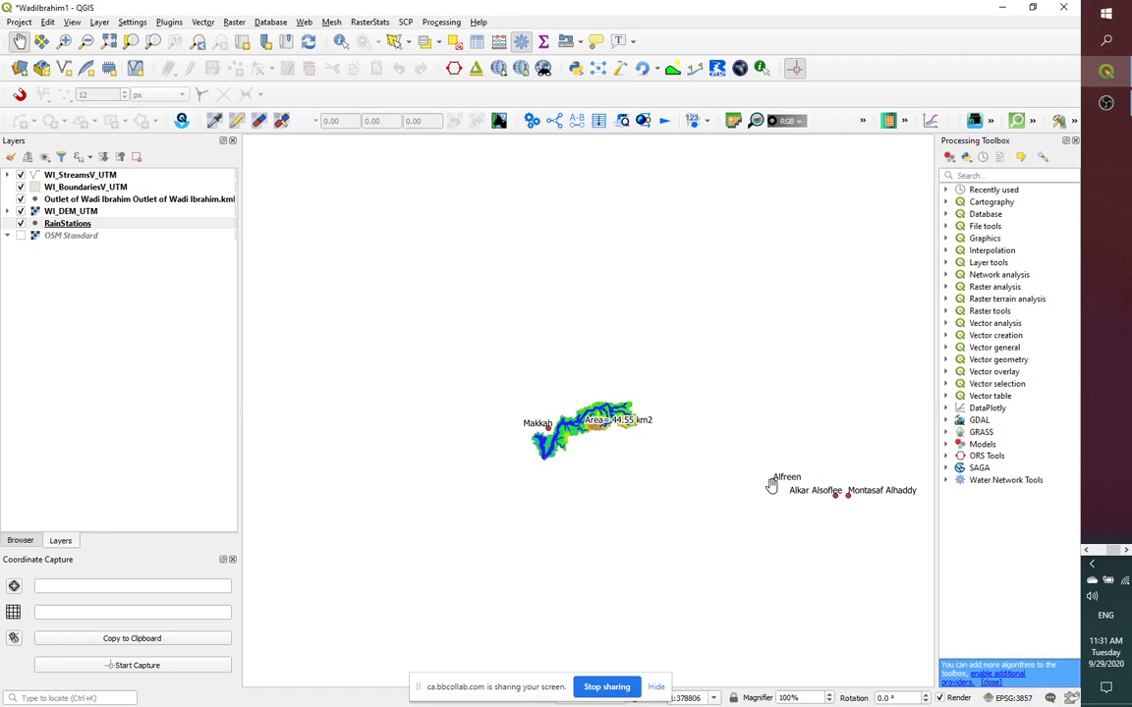
{"action": "scroll", "coordinate": [674, 456], "scroll_direction": "down", "scroll_amount": 1}
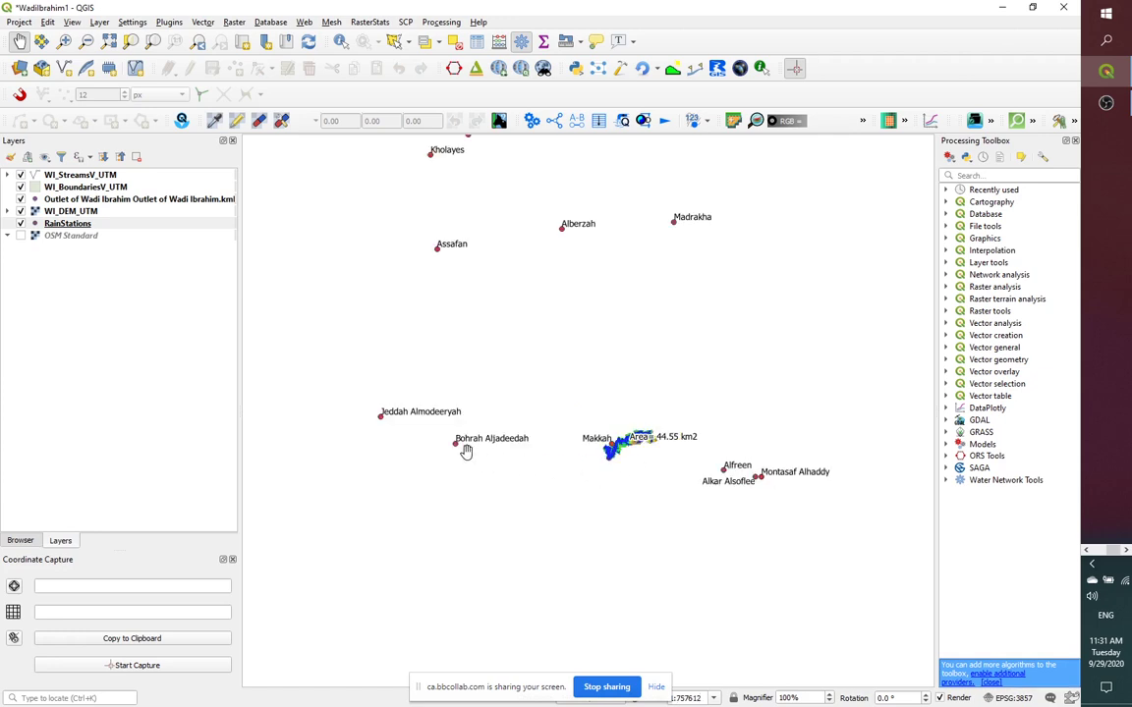
{"action": "scroll", "coordinate": [465, 454], "scroll_direction": "up", "scroll_amount": 1}
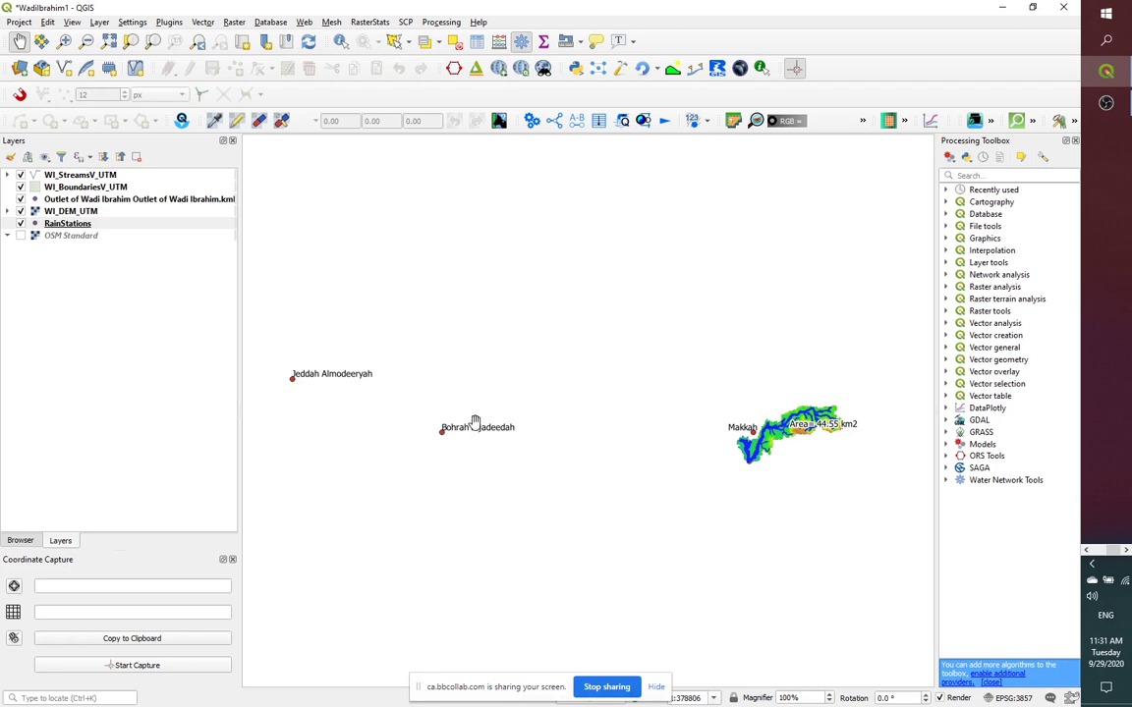
{"action": "scroll", "coordinate": [504, 438], "scroll_direction": "down", "scroll_amount": 1}
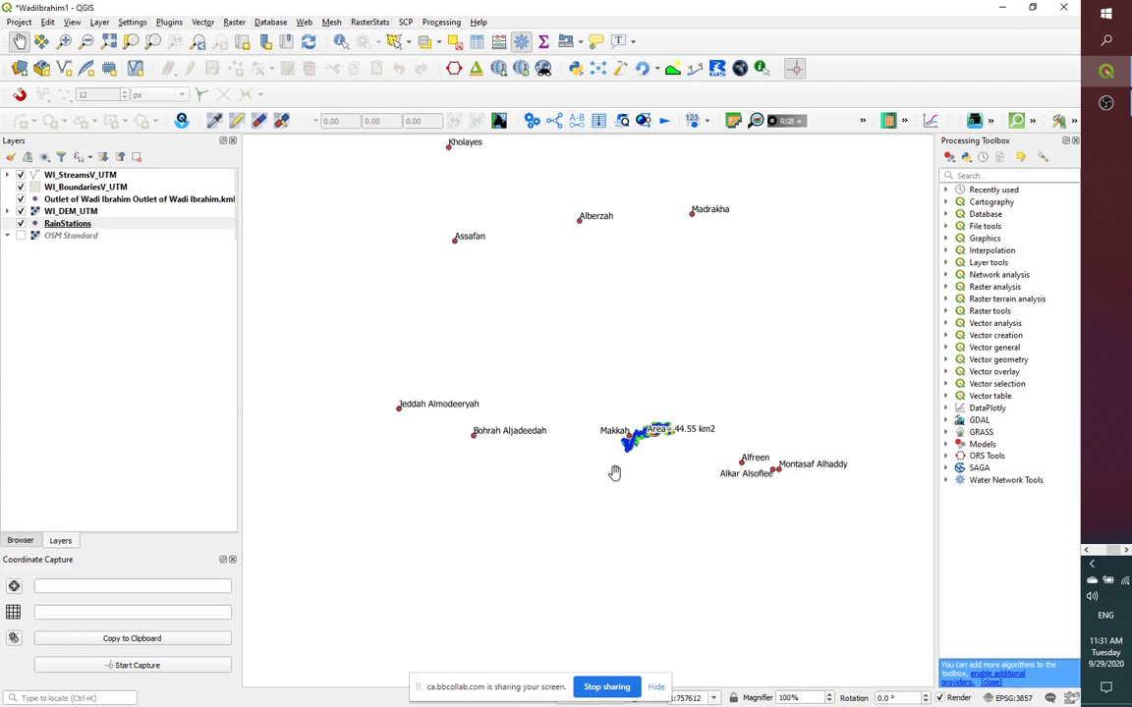
{"action": "scroll", "coordinate": [639, 430], "scroll_direction": "up", "scroll_amount": 1}
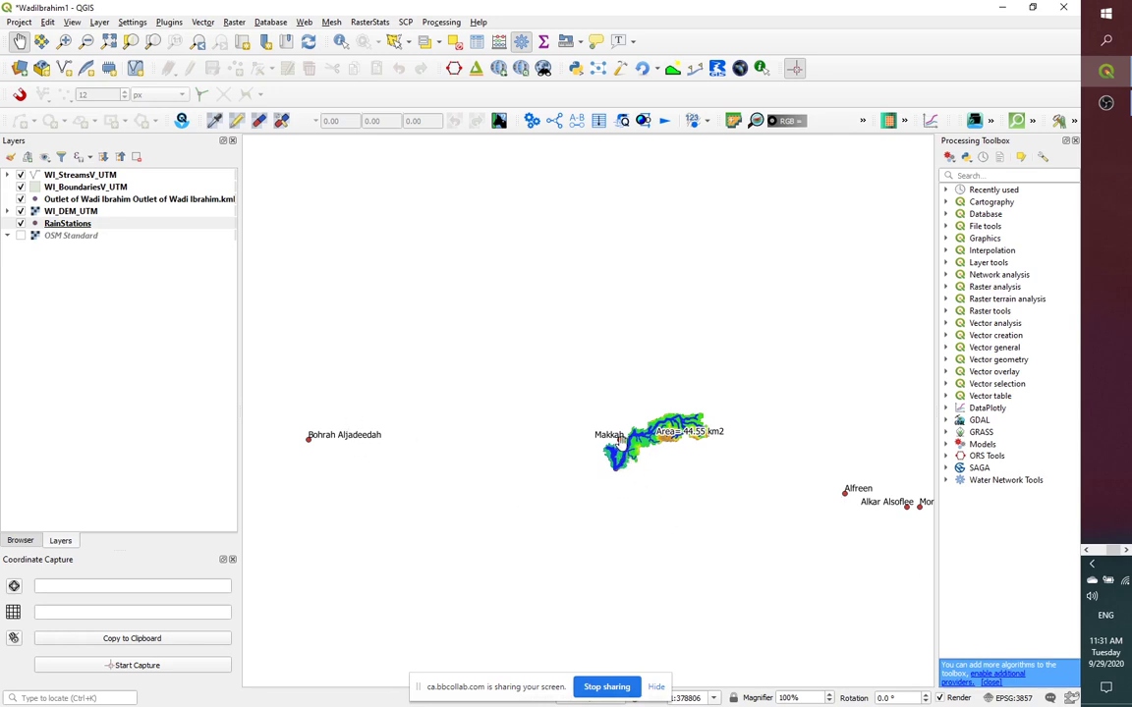
{"action": "scroll", "coordinate": [622, 444], "scroll_direction": "up", "scroll_amount": 3}
{"action": "scroll", "coordinate": [622, 444], "scroll_direction": "down", "scroll_amount": 3}
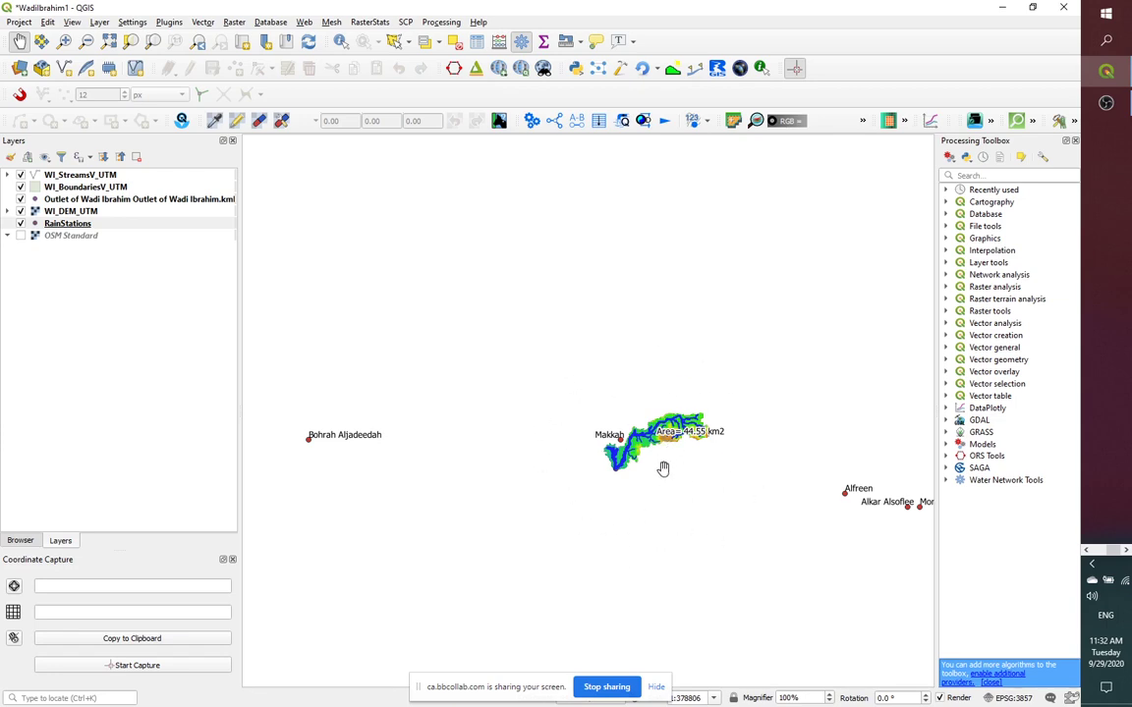
Switch to PowerPoint to view the slide mapping the rainfall stations around the Wadi Ibrahim-Makkah watershed.
{"action": "left_click", "coordinate": [1098, 557]}
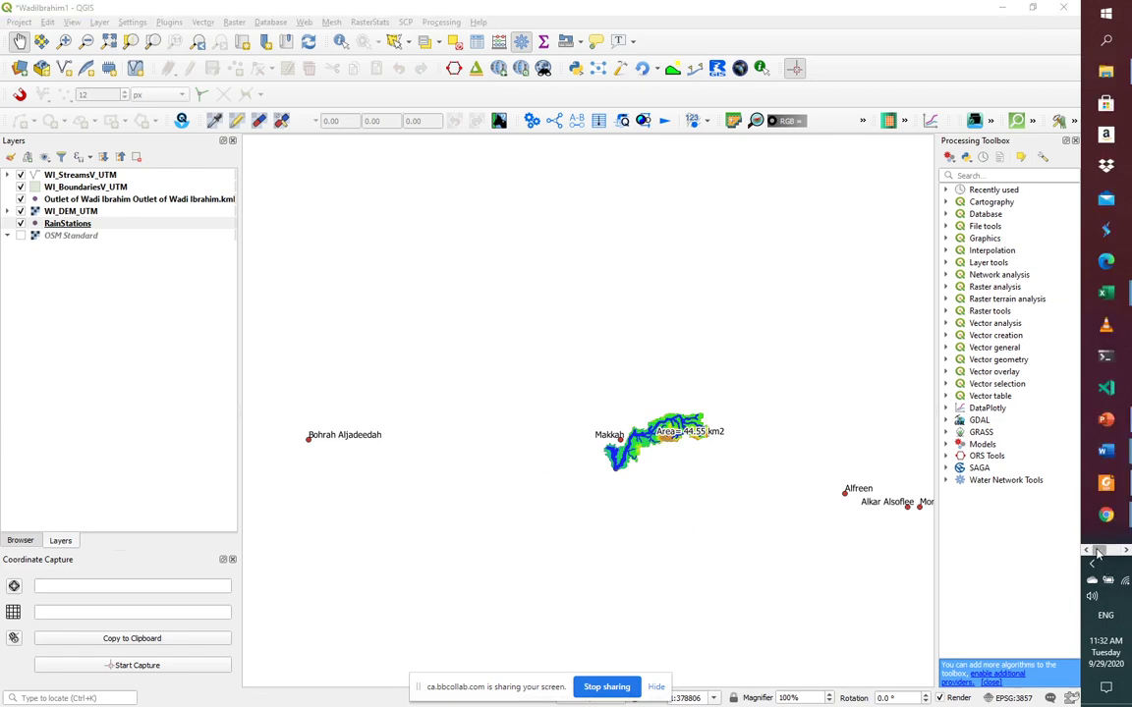
{"action": "left_click", "coordinate": [1107, 421]}
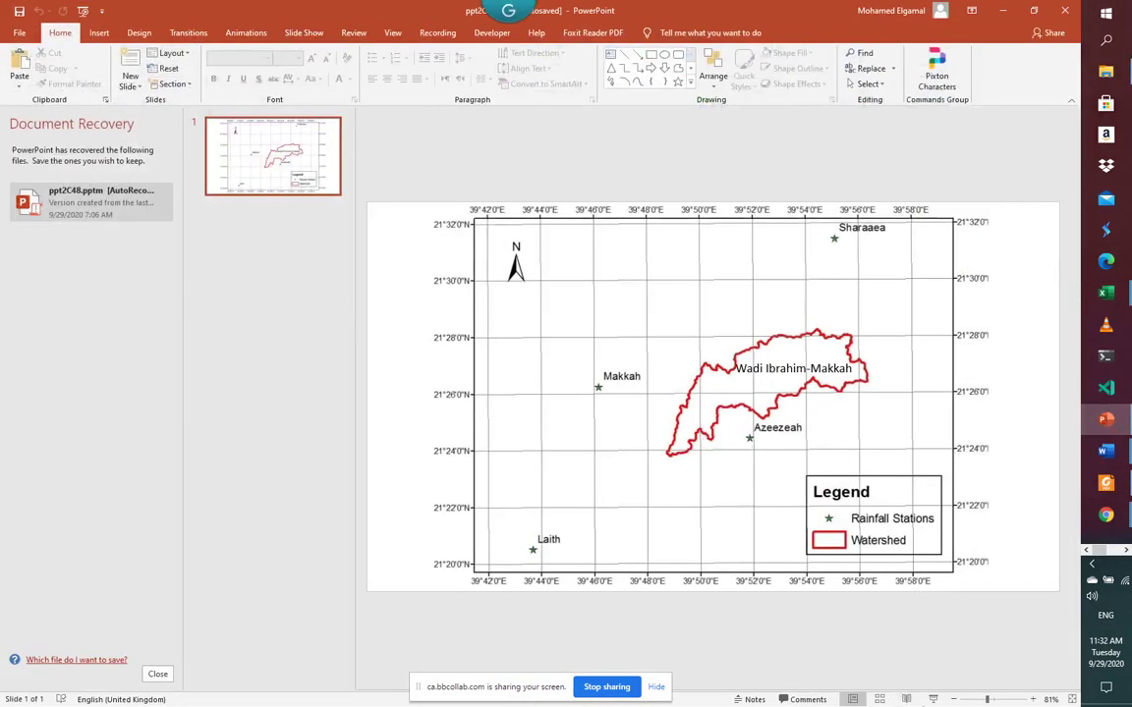
Present the slide, sketch in ink how the watershed divides among the Sharaaea, Makkah and Azeezeah stations, and discard the annotations on exit.
{"action": "key", "text": "F5"}
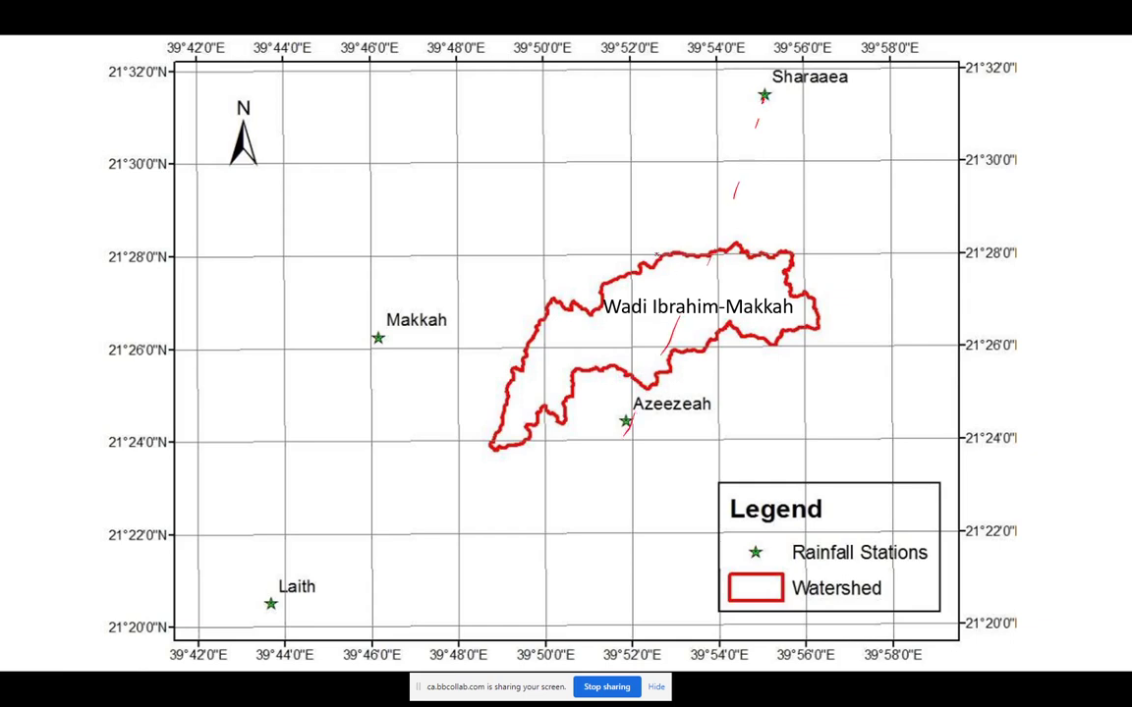
{"action": "left_click_drag", "start_coordinate": [674, 260], "coordinate": [873, 352]}
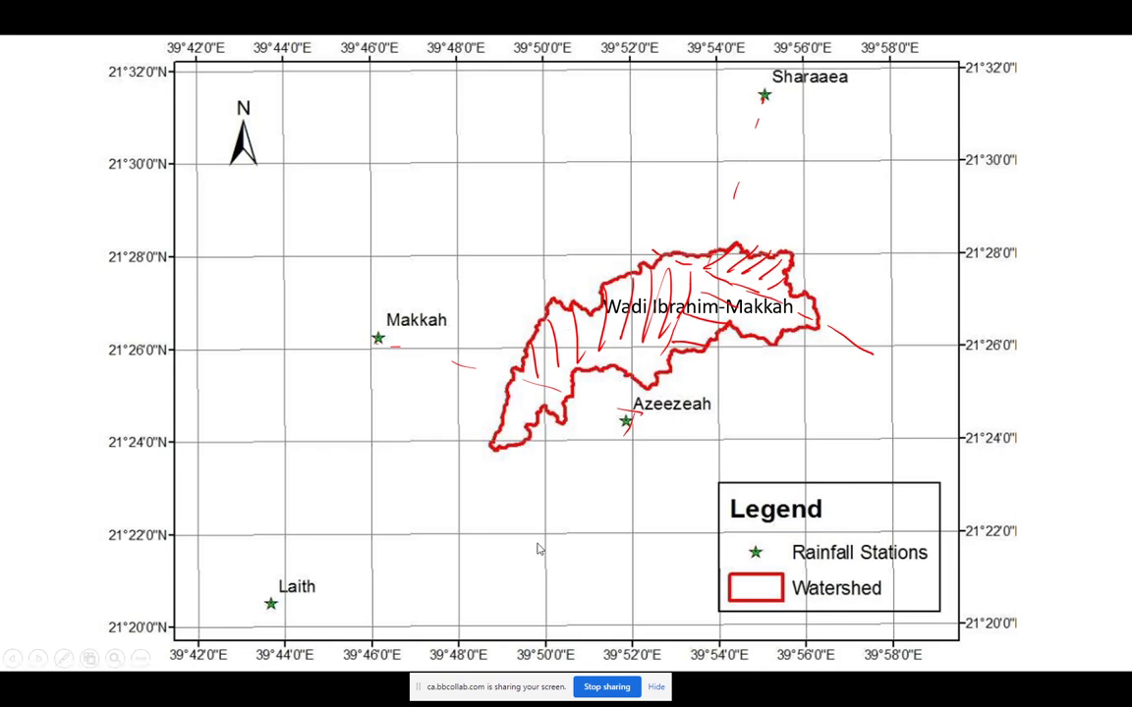
{"action": "right_click", "coordinate": [815, 577]}
{"action": "left_click", "coordinate": [830, 570]}
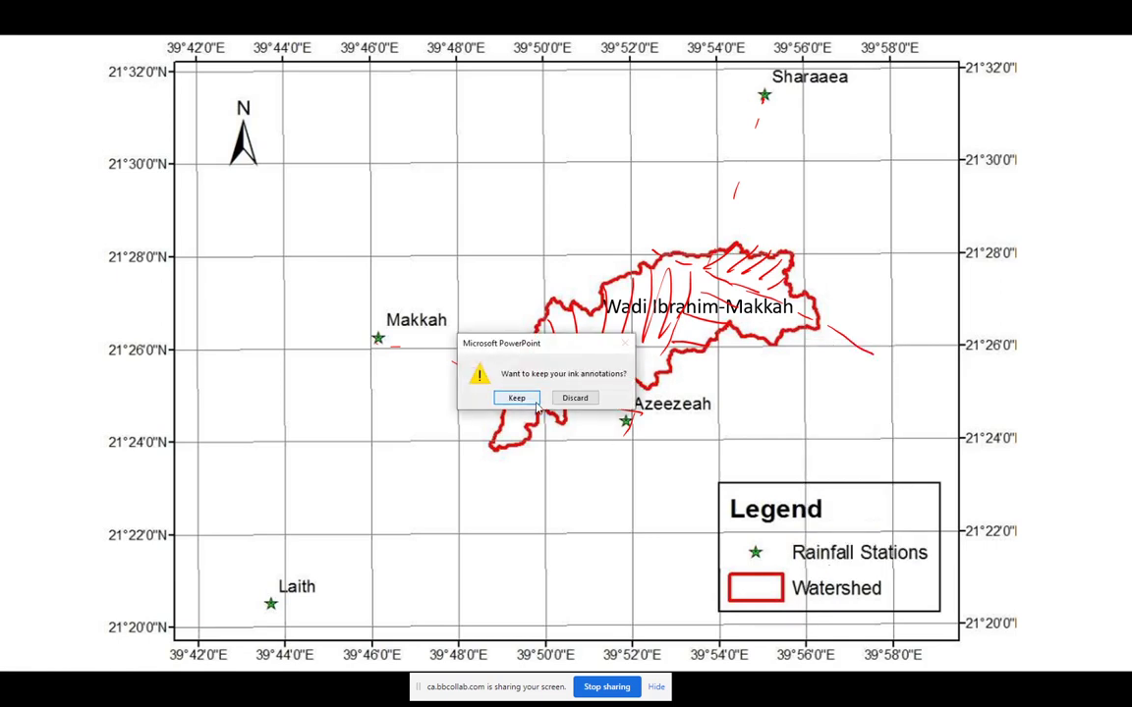
{"action": "left_click", "coordinate": [575, 398]}
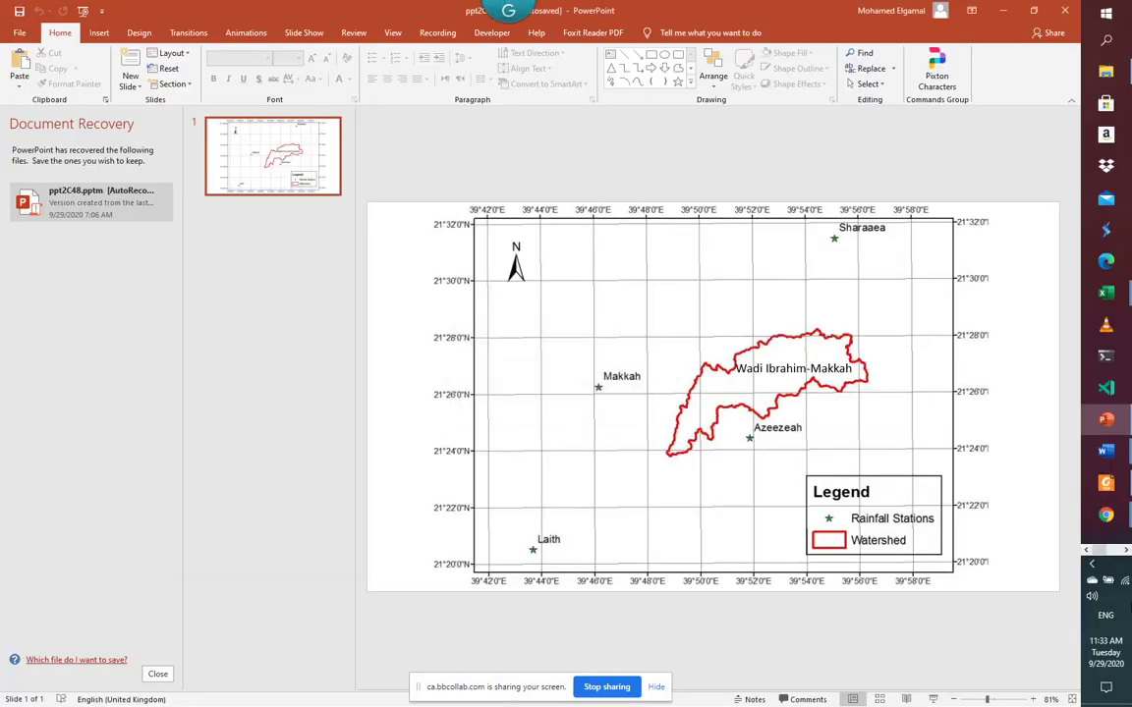
Switch to QGIS and examine the spread of labelled rain stations around the Wadi Ibrahim watershed.
{"action": "mouse_move", "coordinate": [1103, 491]}
{"action": "mouse_move", "coordinate": [1109, 515]}
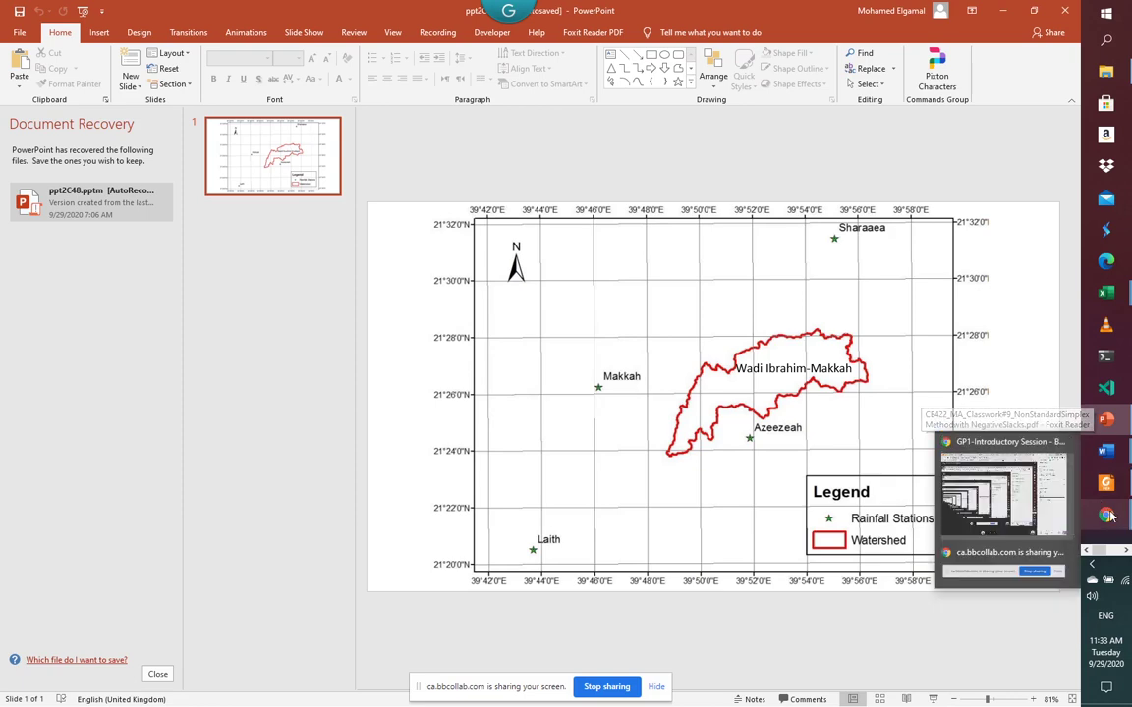
{"action": "left_click", "coordinate": [1113, 550]}
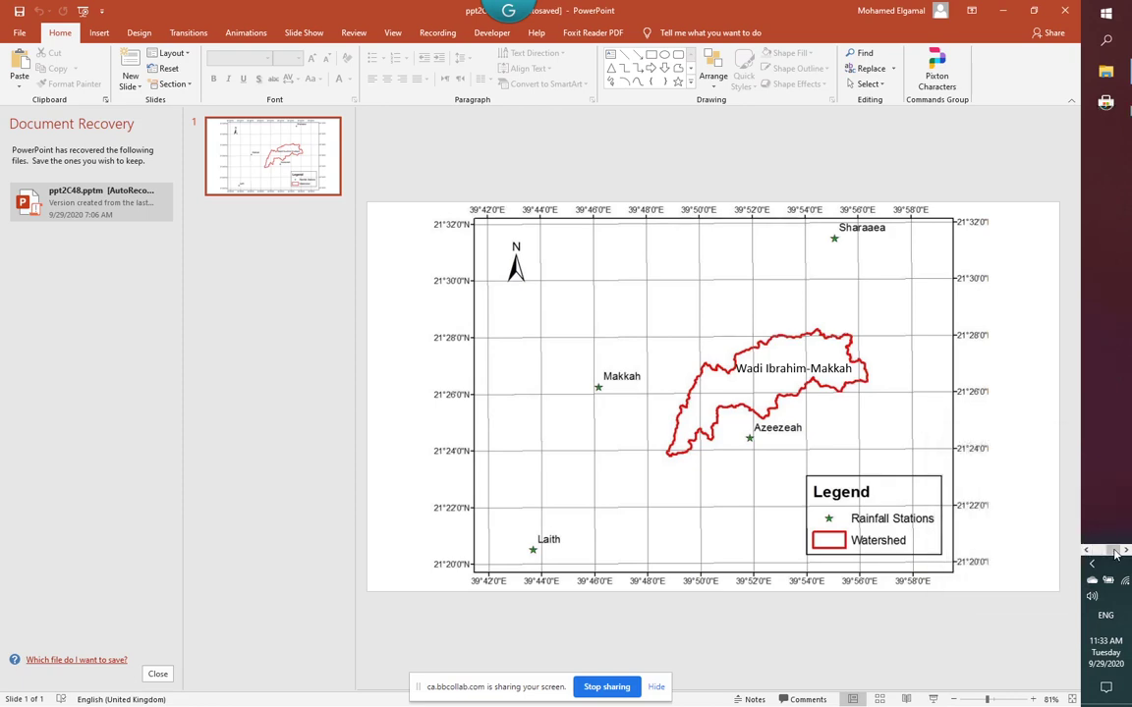
{"action": "left_click", "coordinate": [1106, 71]}
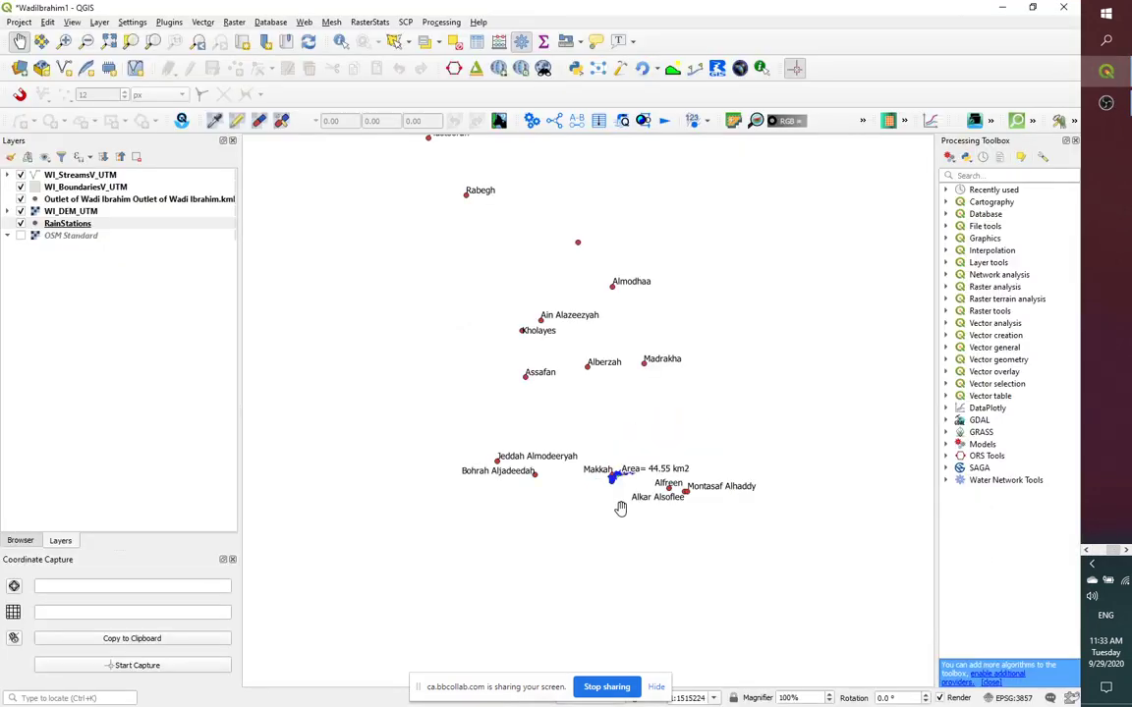
{"action": "scroll", "coordinate": [613, 519], "scroll_direction": "down", "scroll_amount": 1}
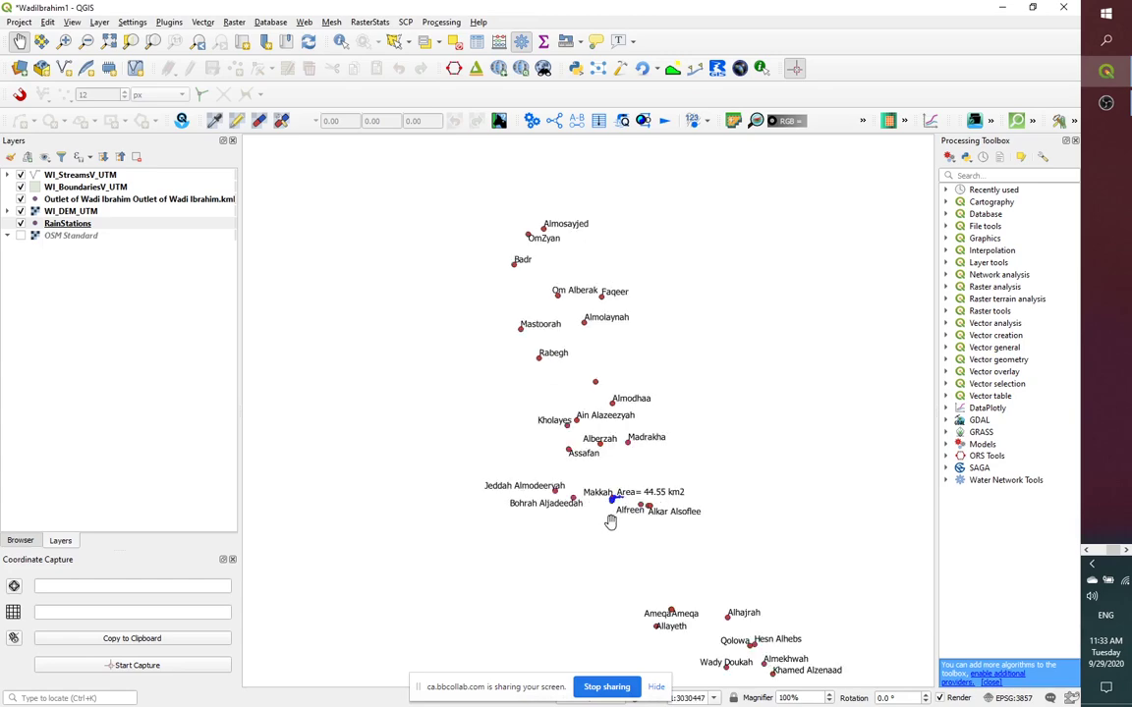
{"action": "left_click_drag", "start_coordinate": [583, 552], "coordinate": [535, 455]}
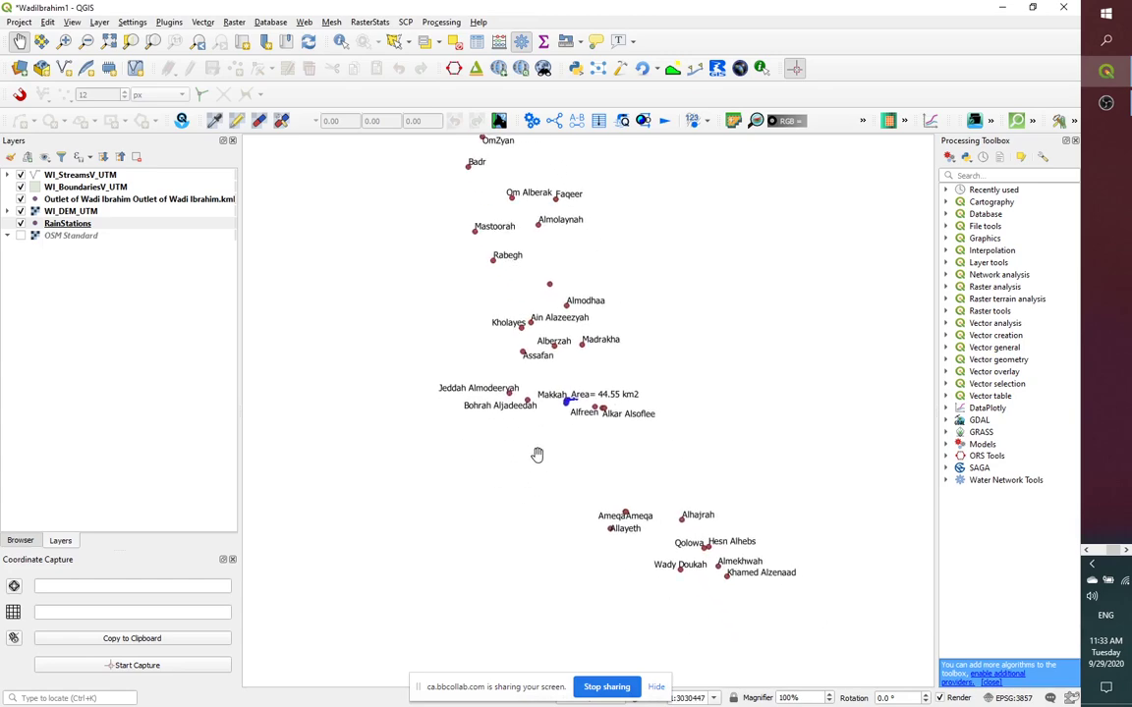
{"action": "scroll", "coordinate": [570, 403], "scroll_direction": "up", "scroll_amount": 3}
{"action": "scroll", "coordinate": [568, 408], "scroll_direction": "down", "scroll_amount": 4}
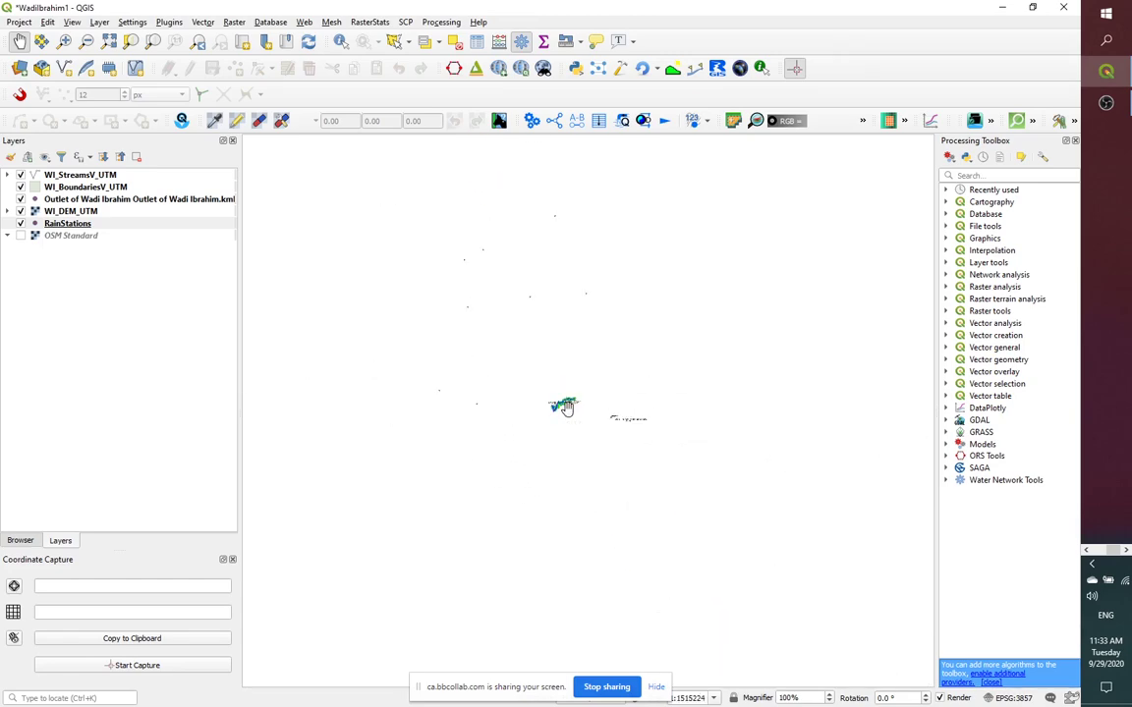
{"action": "scroll", "coordinate": [572, 440], "scroll_direction": "up", "scroll_amount": 1}
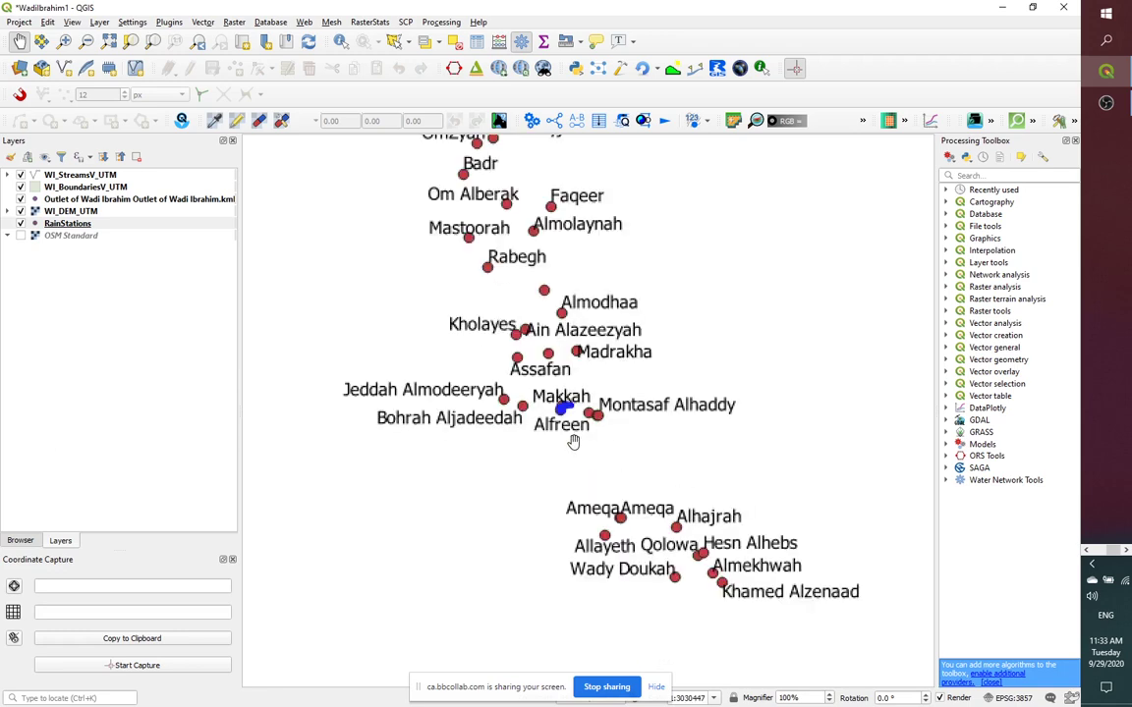
{"action": "scroll", "coordinate": [574, 441], "scroll_direction": "down", "scroll_amount": 2}
{"action": "scroll", "coordinate": [575, 441], "scroll_direction": "up", "scroll_amount": 1}
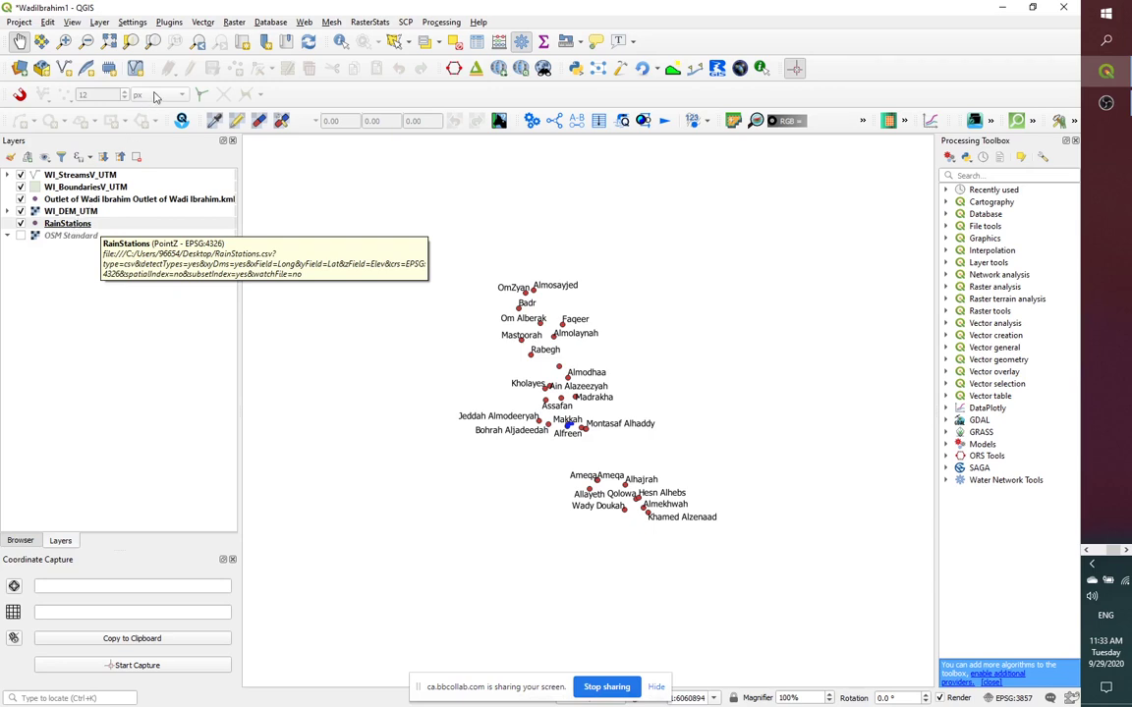
Look up the Voronoi Polygons command among the vector geometry tools.
{"action": "left_click", "coordinate": [203, 24]}
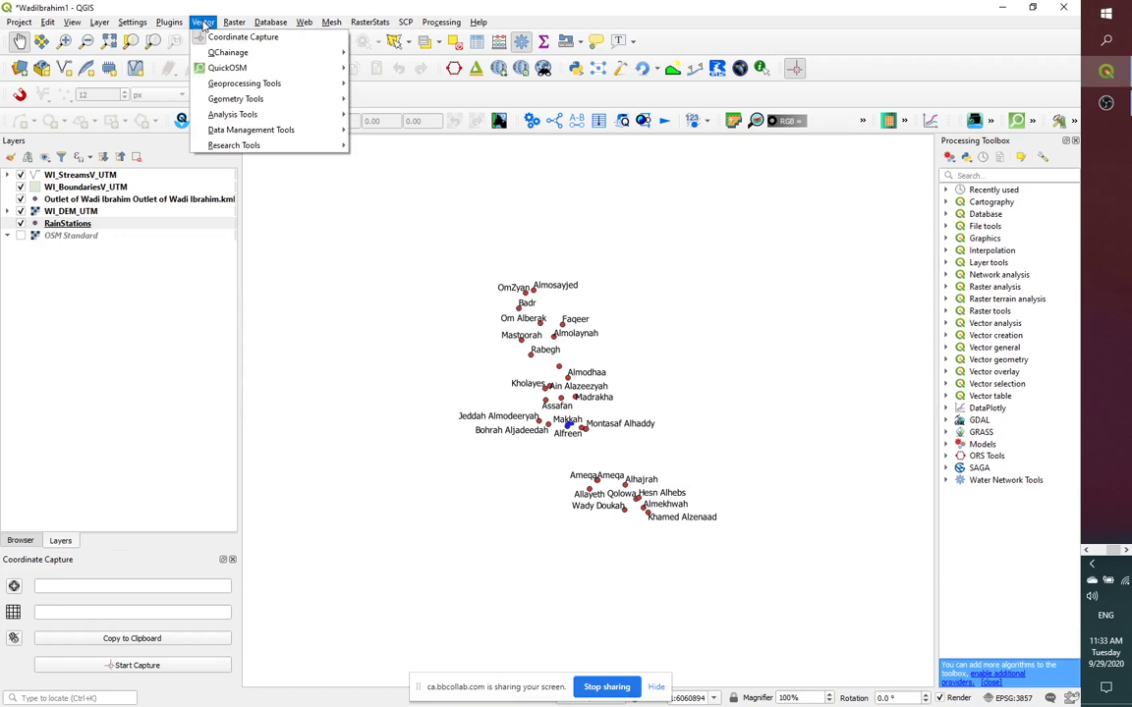
{"action": "mouse_move", "coordinate": [215, 55]}
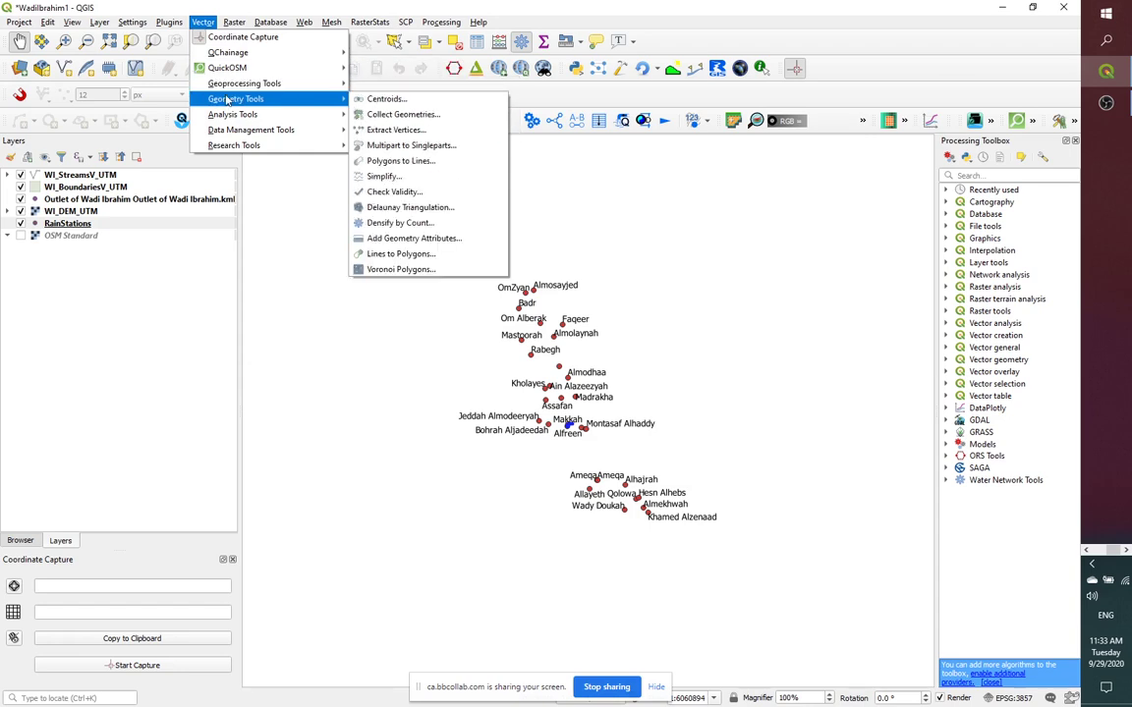
{"action": "left_click_drag", "start_coordinate": [431, 279], "coordinate": [720, 473]}
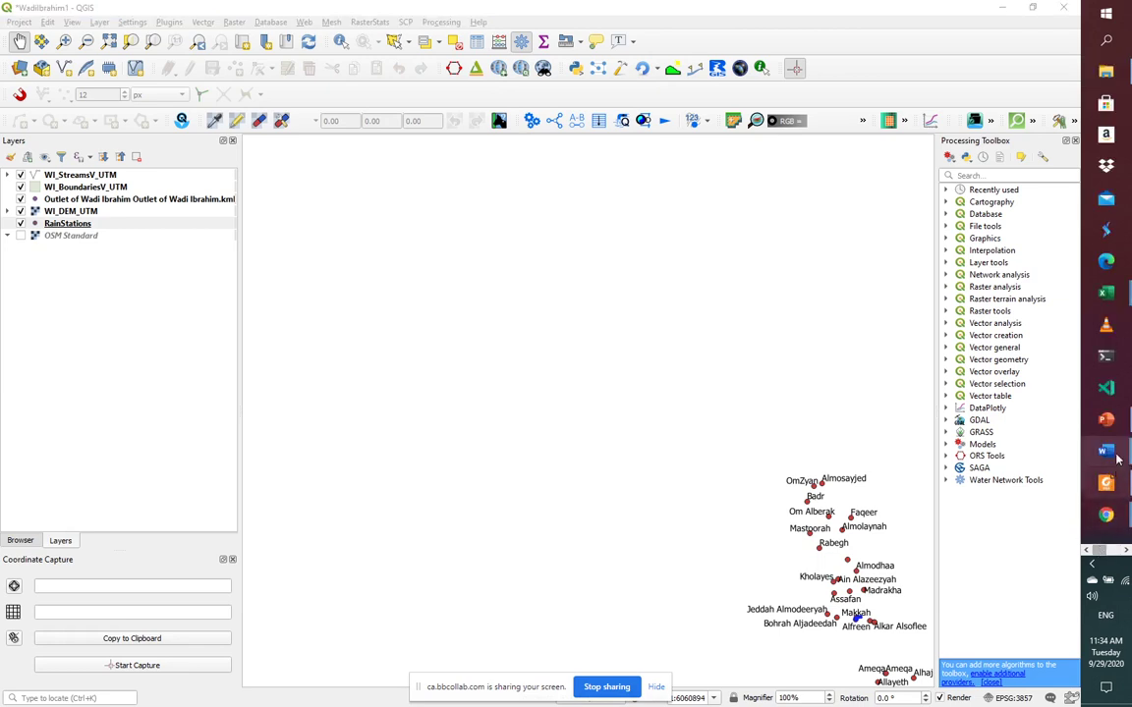
Switch to PowerPoint and duplicate the rainfall station map slide.
{"action": "left_click", "coordinate": [1106, 419]}
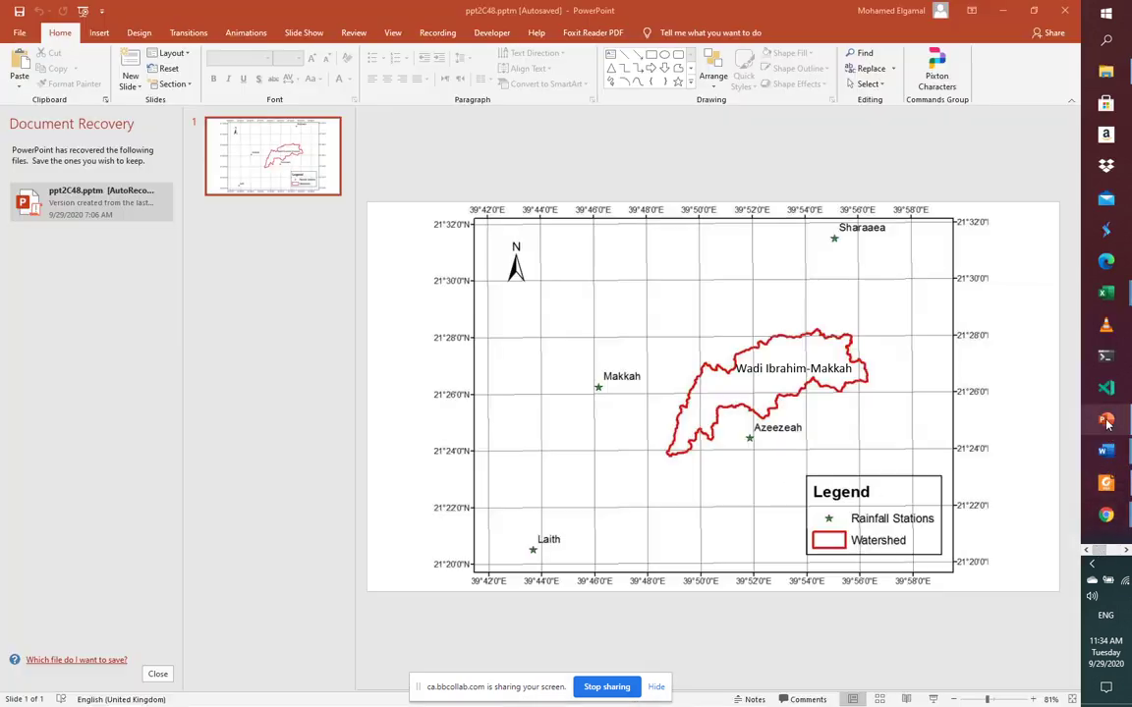
{"action": "left_click", "coordinate": [293, 186]}
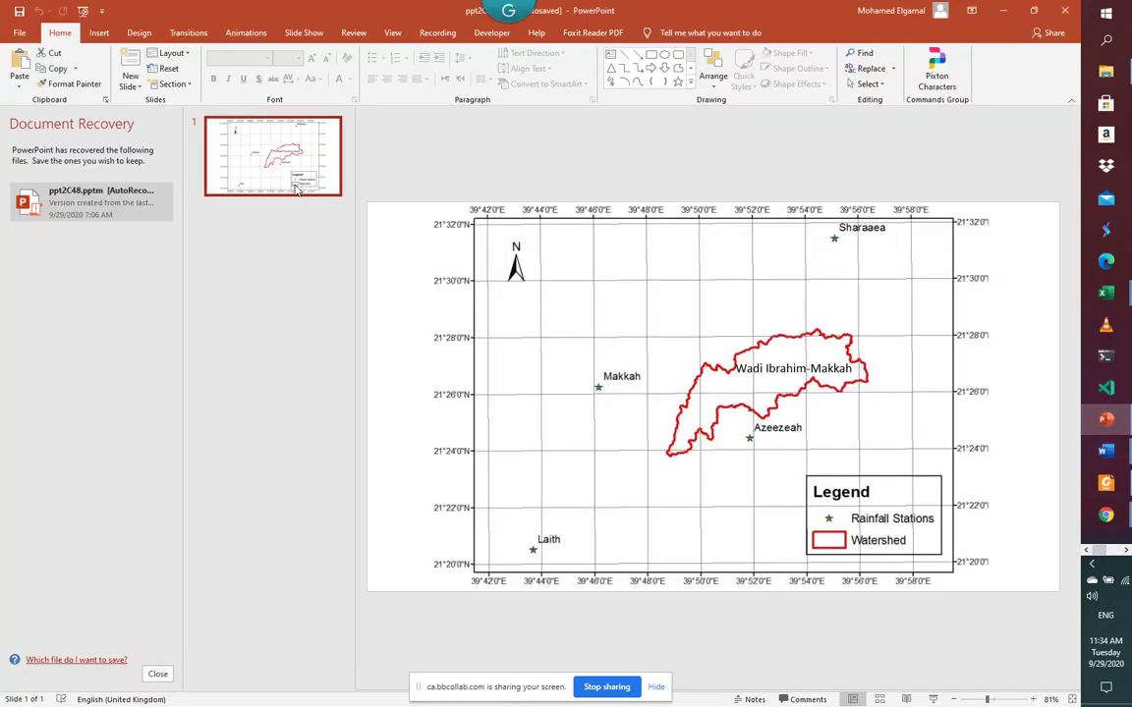
{"action": "key", "text": "ctrl+d"}
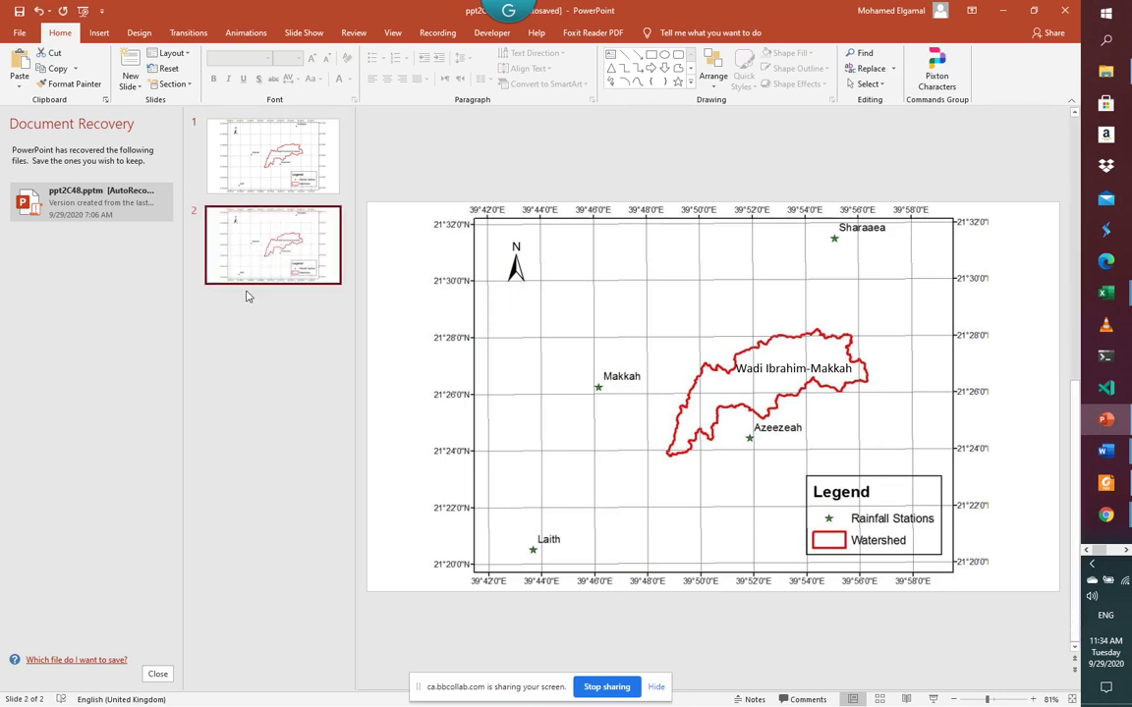
Delete the map picture and the Wadi Ibrahim-Makkah label from the duplicated slide.
{"action": "left_click", "coordinate": [548, 393]}
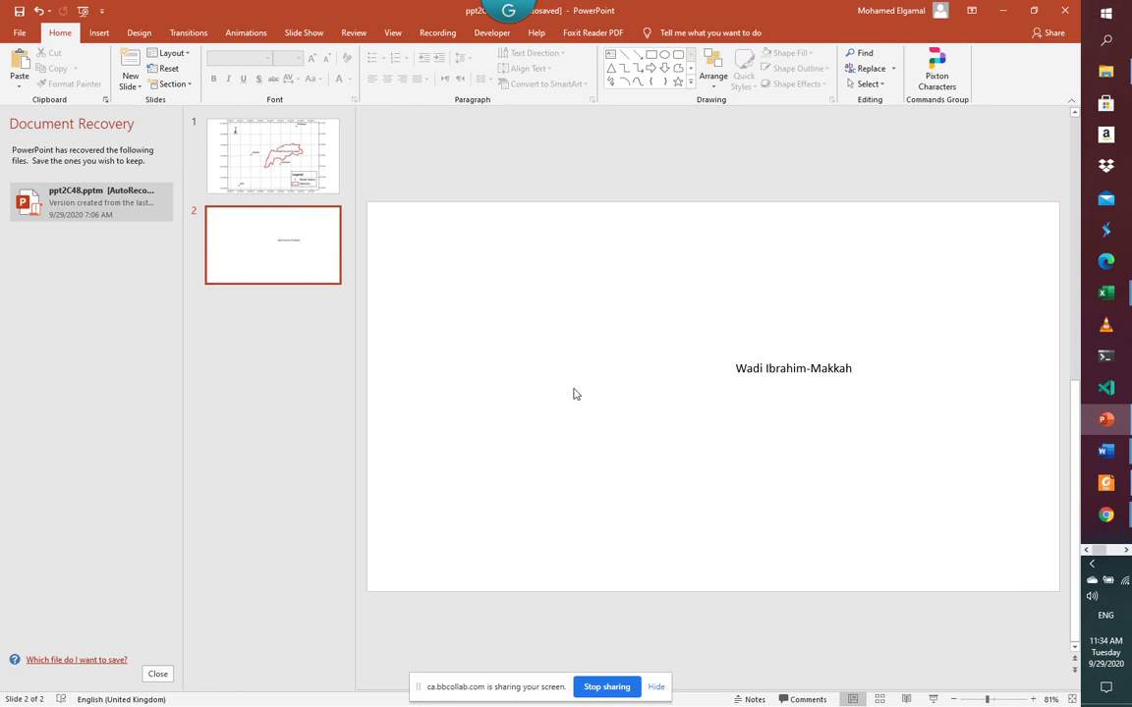
{"action": "left_click_drag", "start_coordinate": [626, 320], "coordinate": [987, 475]}
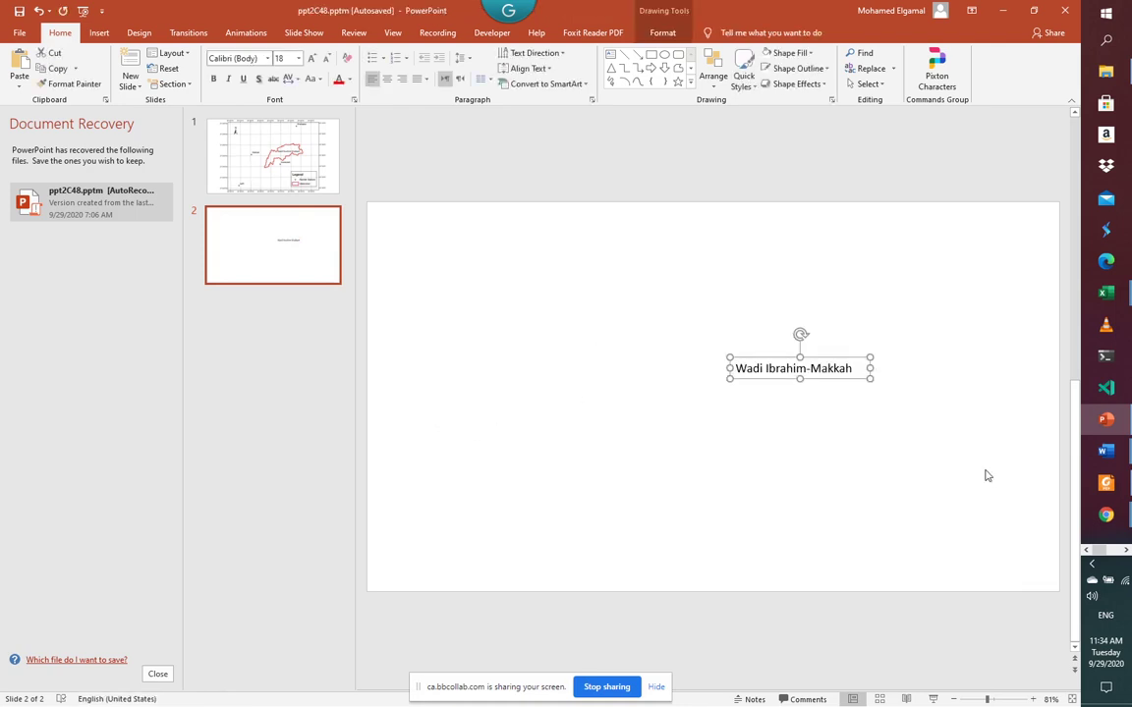
{"action": "key", "text": "Delete"}
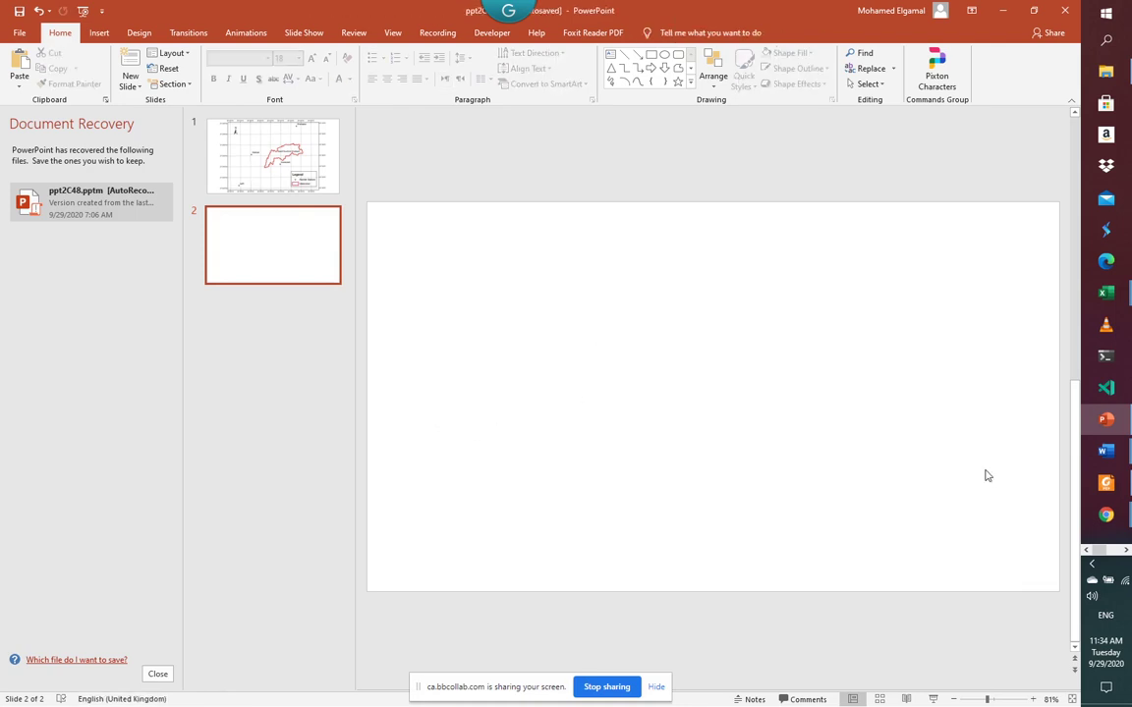
Present the blank slide and use the pen to draw four scattered station points numbered 1 to 4.
{"action": "left_click", "coordinate": [930, 699]}
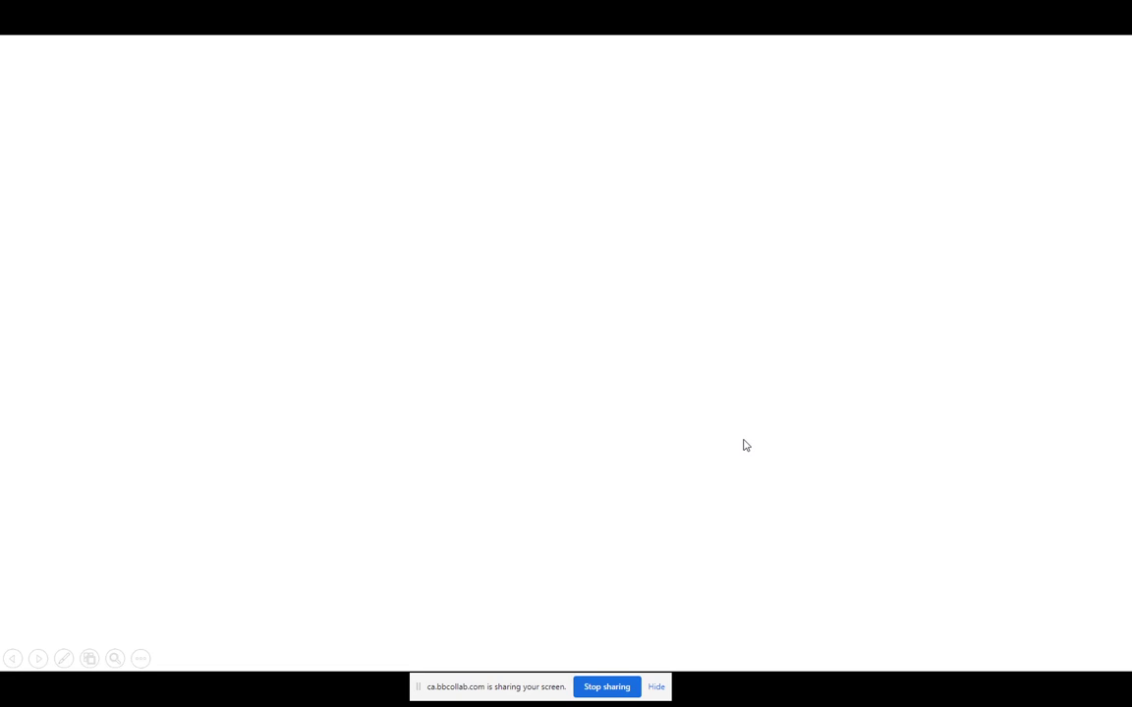
{"action": "key", "text": "ctrl+l"}
{"action": "left_click_drag", "start_coordinate": [347, 155], "coordinate": [354, 155]}
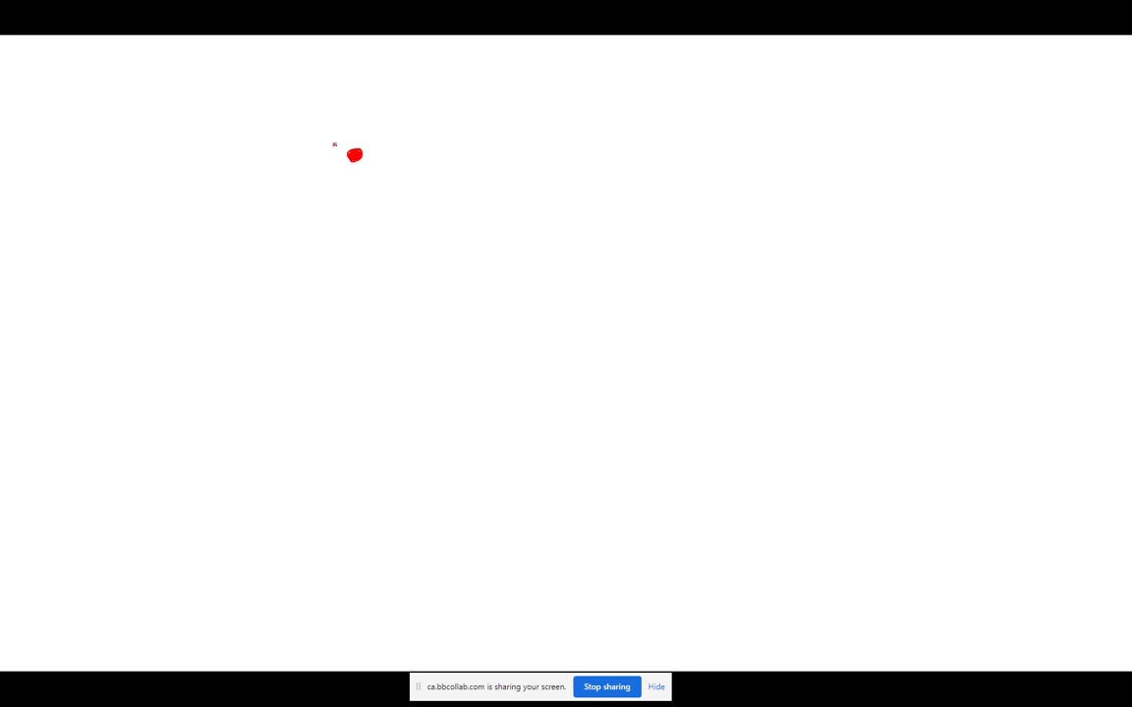
{"action": "left_click_drag", "start_coordinate": [333, 143], "coordinate": [339, 152]}
{"action": "left_click_drag", "start_coordinate": [823, 188], "coordinate": [872, 172]}
{"action": "left_click_drag", "start_coordinate": [687, 500], "coordinate": [711, 495]}
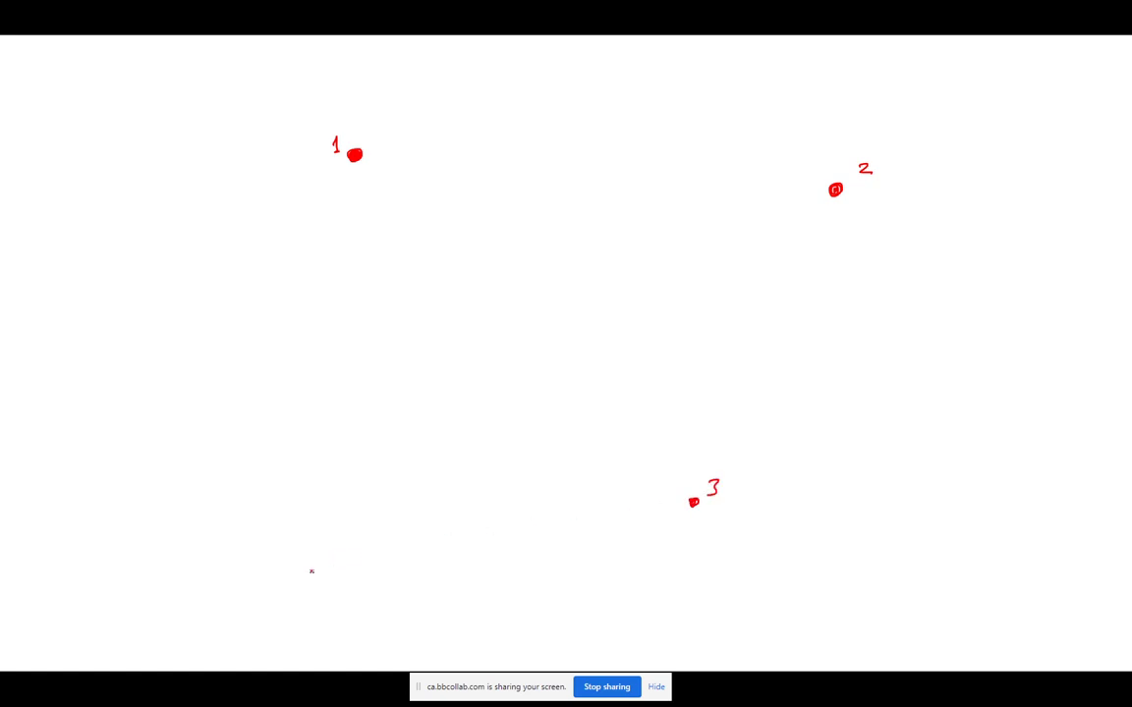
{"action": "left_click_drag", "start_coordinate": [193, 581], "coordinate": [174, 580]}
Sketch dashed boundaries midway between points 1 and 2 and between points 2 and 3.
{"action": "mouse_move", "coordinate": [593, 57]}
{"action": "left_mouse_down"}
{"action": "mouse_move", "coordinate": [623, 45]}
{"action": "mouse_move", "coordinate": [583, 172]}
{"action": "mouse_move", "coordinate": [512, 280]}
{"action": "left_mouse_up"}
{"action": "left_click_drag", "start_coordinate": [597, 170], "coordinate": [635, 171]}
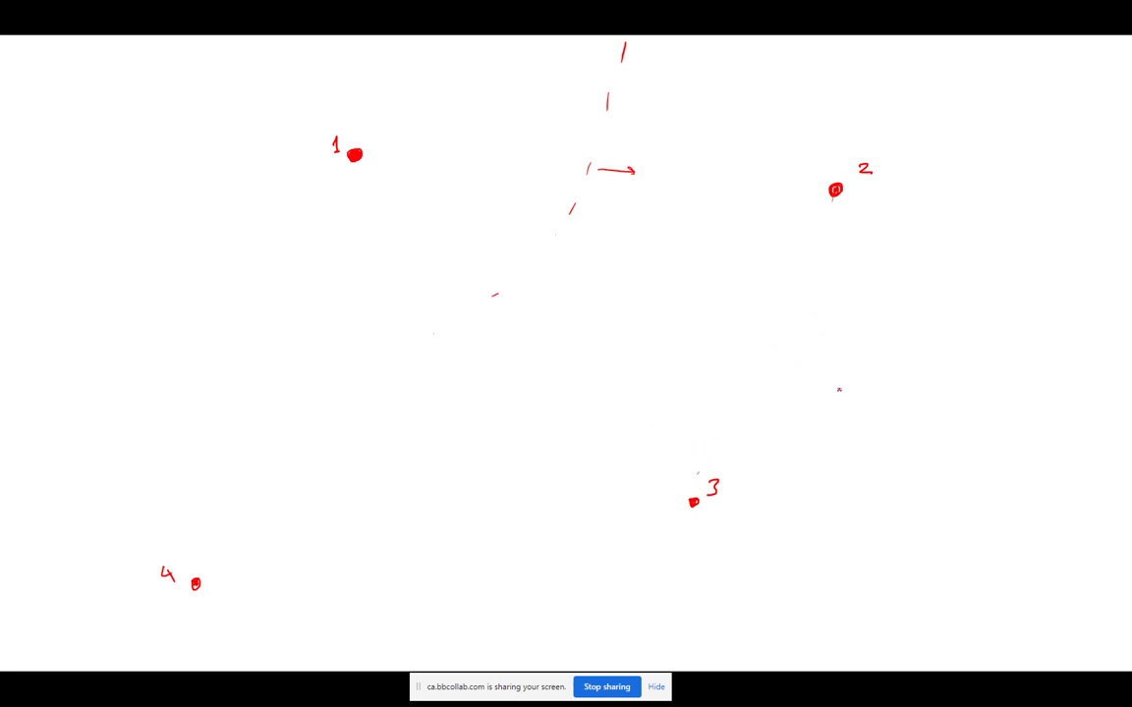
{"action": "left_click_drag", "start_coordinate": [839, 389], "coordinate": [844, 390]}
{"action": "left_click_drag", "start_coordinate": [771, 355], "coordinate": [702, 326]}
{"action": "left_click_drag", "start_coordinate": [614, 93], "coordinate": [610, 109]}
{"action": "left_click_drag", "start_coordinate": [587, 154], "coordinate": [581, 175]}
{"action": "left_click_drag", "start_coordinate": [553, 232], "coordinate": [538, 268]}
{"action": "left_click_drag", "start_coordinate": [505, 318], "coordinate": [499, 331]}
{"action": "left_click_drag", "start_coordinate": [482, 354], "coordinate": [475, 363]}
Sketch a dashed horizontal boundary between points 1 and 4 and fill in the dashes of the line between points 1 and 2.
{"action": "left_click_drag", "start_coordinate": [167, 382], "coordinate": [225, 383]}
{"action": "left_click_drag", "start_coordinate": [352, 383], "coordinate": [414, 382]}
{"action": "mouse_move", "coordinate": [439, 376]}
{"action": "left_mouse_down"}
{"action": "mouse_move", "coordinate": [471, 377]}
{"action": "mouse_move", "coordinate": [496, 341]}
{"action": "left_mouse_up"}
{"action": "left_click_drag", "start_coordinate": [522, 296], "coordinate": [530, 288]}
{"action": "left_click_drag", "start_coordinate": [553, 232], "coordinate": [557, 221]}
{"action": "left_click_drag", "start_coordinate": [584, 153], "coordinate": [609, 111]}
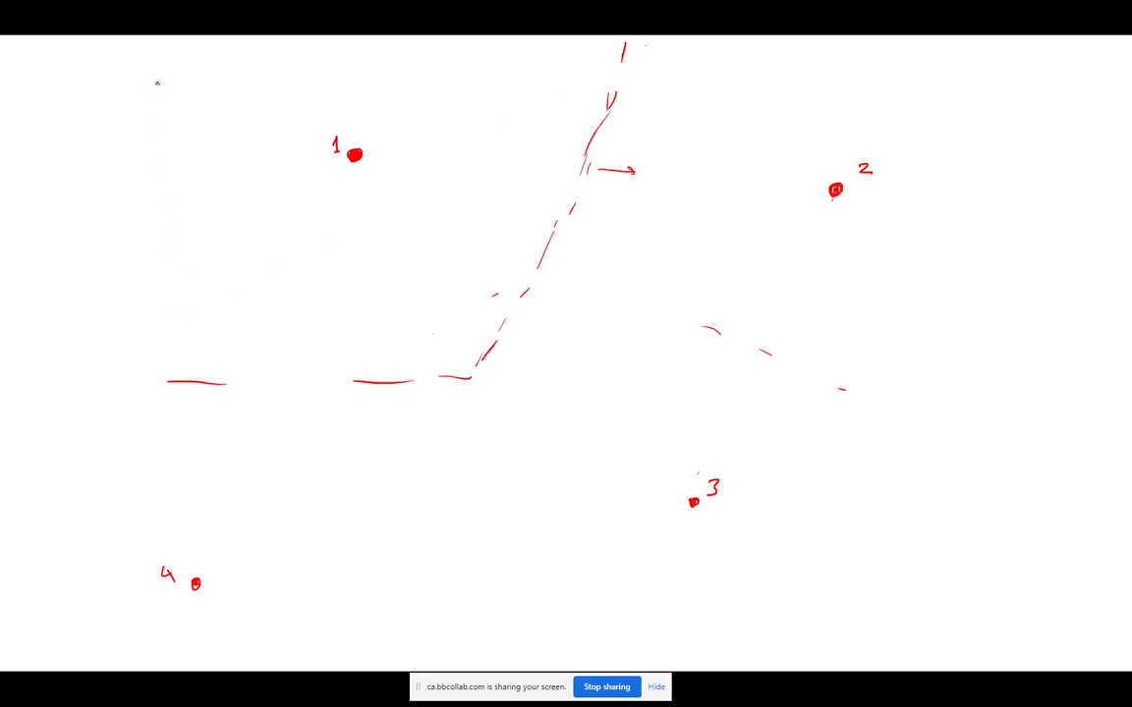
Hatch the area around point 1 with diagonal pen strokes.
{"action": "left_click_drag", "start_coordinate": [176, 72], "coordinate": [106, 232]}
{"action": "left_click_drag", "start_coordinate": [261, 74], "coordinate": [173, 287]}
{"action": "mouse_move", "coordinate": [378, 72]}
{"action": "left_mouse_down"}
{"action": "mouse_move", "coordinate": [341, 119]}
{"action": "mouse_move", "coordinate": [251, 301]}
{"action": "left_mouse_up"}
{"action": "left_click_drag", "start_coordinate": [463, 80], "coordinate": [323, 327]}
{"action": "left_click_drag", "start_coordinate": [508, 132], "coordinate": [394, 331]}
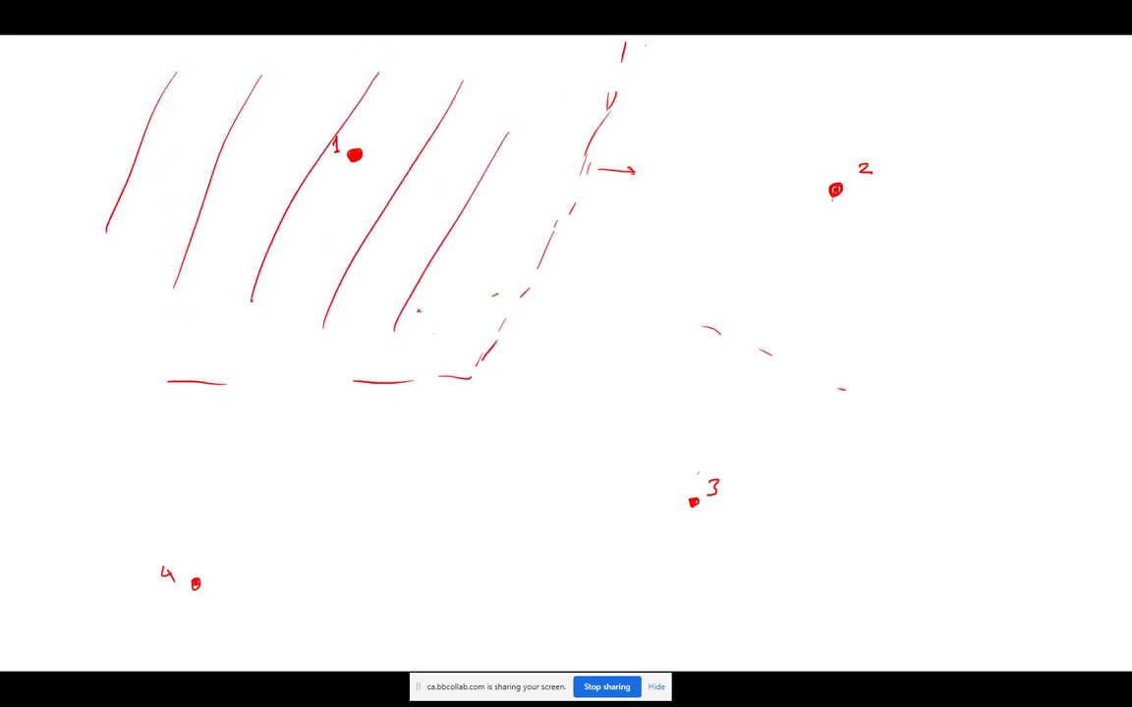
{"action": "left_click_drag", "start_coordinate": [547, 159], "coordinate": [452, 324]}
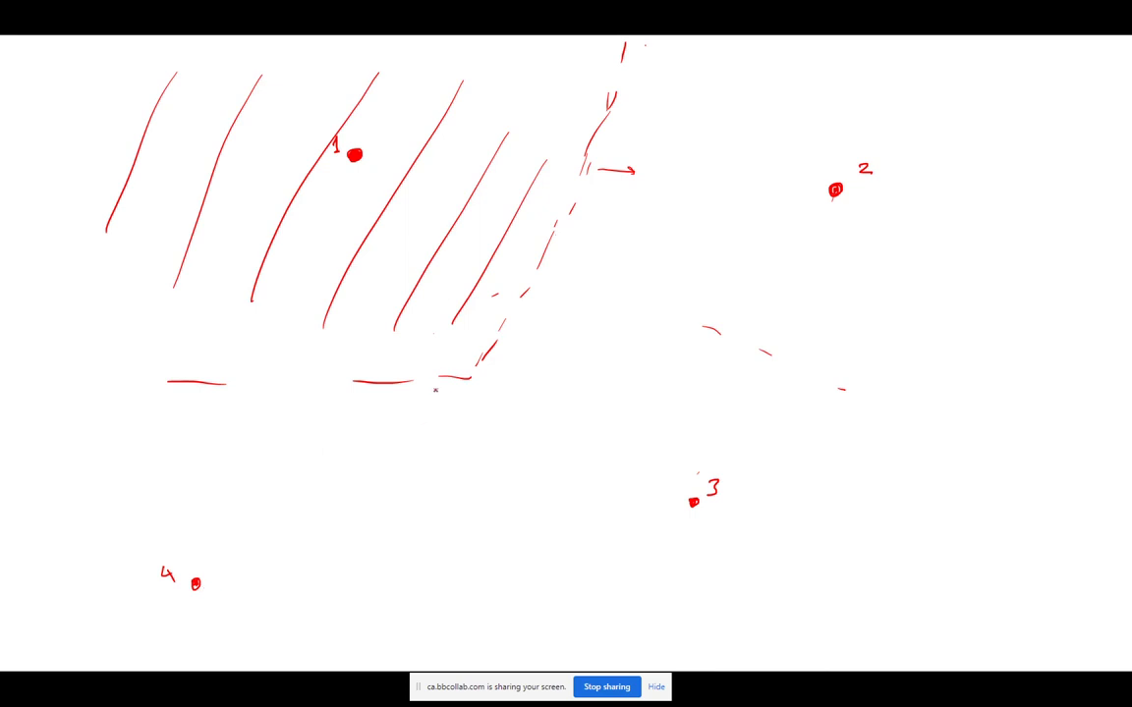
Draw a dashed vertical boundary between points 4 and 3 and hatch the area around point 4.
{"action": "left_click_drag", "start_coordinate": [459, 377], "coordinate": [454, 428]}
{"action": "left_click_drag", "start_coordinate": [430, 494], "coordinate": [432, 622]}
{"action": "left_click_drag", "start_coordinate": [279, 404], "coordinate": [402, 512]}
{"action": "left_click_drag", "start_coordinate": [233, 433], "coordinate": [332, 580]}
{"action": "left_click_drag", "start_coordinate": [177, 480], "coordinate": [301, 596]}
{"action": "left_click_drag", "start_coordinate": [123, 491], "coordinate": [193, 547]}
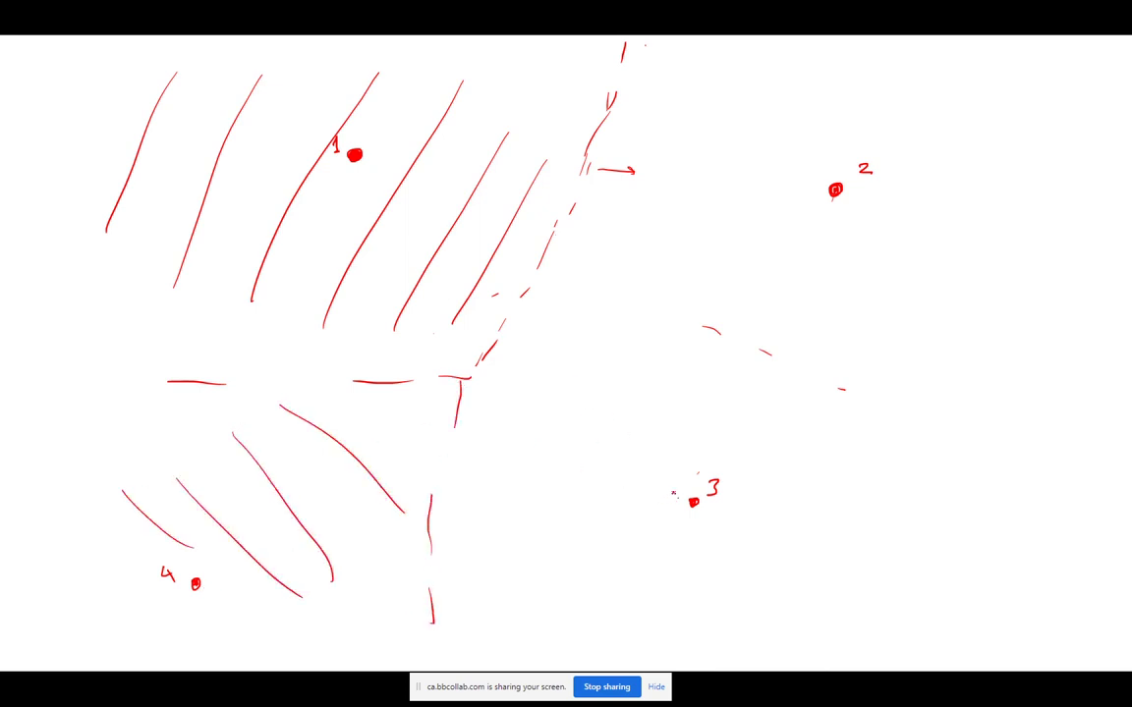
Extend the boundary between points 2 and 3 and hatch the area around point 3.
{"action": "left_click_drag", "start_coordinate": [555, 272], "coordinate": [587, 284]}
{"action": "mouse_move", "coordinate": [639, 316]}
{"action": "left_mouse_down"}
{"action": "mouse_move", "coordinate": [935, 443]}
{"action": "mouse_move", "coordinate": [541, 344]}
{"action": "mouse_move", "coordinate": [486, 391]}
{"action": "left_mouse_up"}
{"action": "left_click_drag", "start_coordinate": [676, 358], "coordinate": [503, 513]}
{"action": "left_click_drag", "start_coordinate": [731, 417], "coordinate": [570, 595]}
{"action": "left_click_drag", "start_coordinate": [805, 444], "coordinate": [661, 616]}
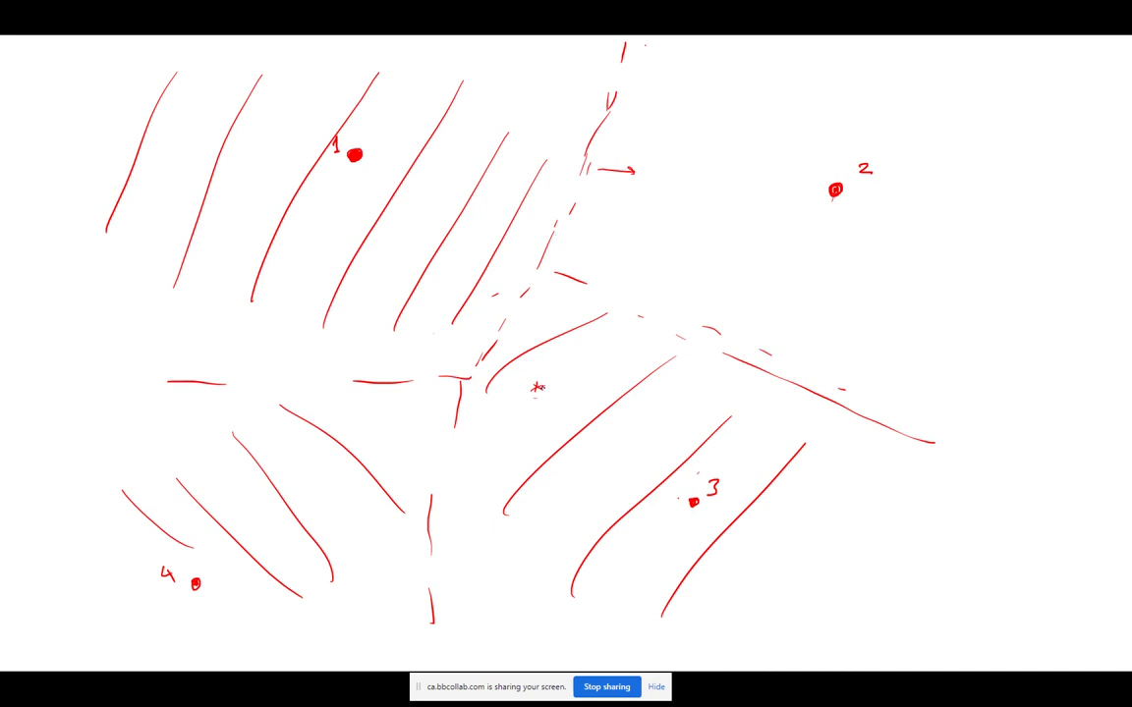
Mark a circled asterisk inside the area of point 3 and hatch the area around point 2.
{"action": "mouse_move", "coordinate": [536, 376]}
{"action": "left_mouse_down"}
{"action": "mouse_move", "coordinate": [538, 398]}
{"action": "mouse_move", "coordinate": [537, 376]}
{"action": "left_mouse_up"}
{"action": "left_click_drag", "start_coordinate": [617, 180], "coordinate": [695, 342]}
{"action": "left_click_drag", "start_coordinate": [685, 131], "coordinate": [776, 300]}
{"action": "left_click_drag", "start_coordinate": [744, 105], "coordinate": [872, 307]}
{"action": "left_click_drag", "start_coordinate": [841, 102], "coordinate": [931, 259]}
{"action": "left_click_drag", "start_coordinate": [909, 133], "coordinate": [941, 209]}
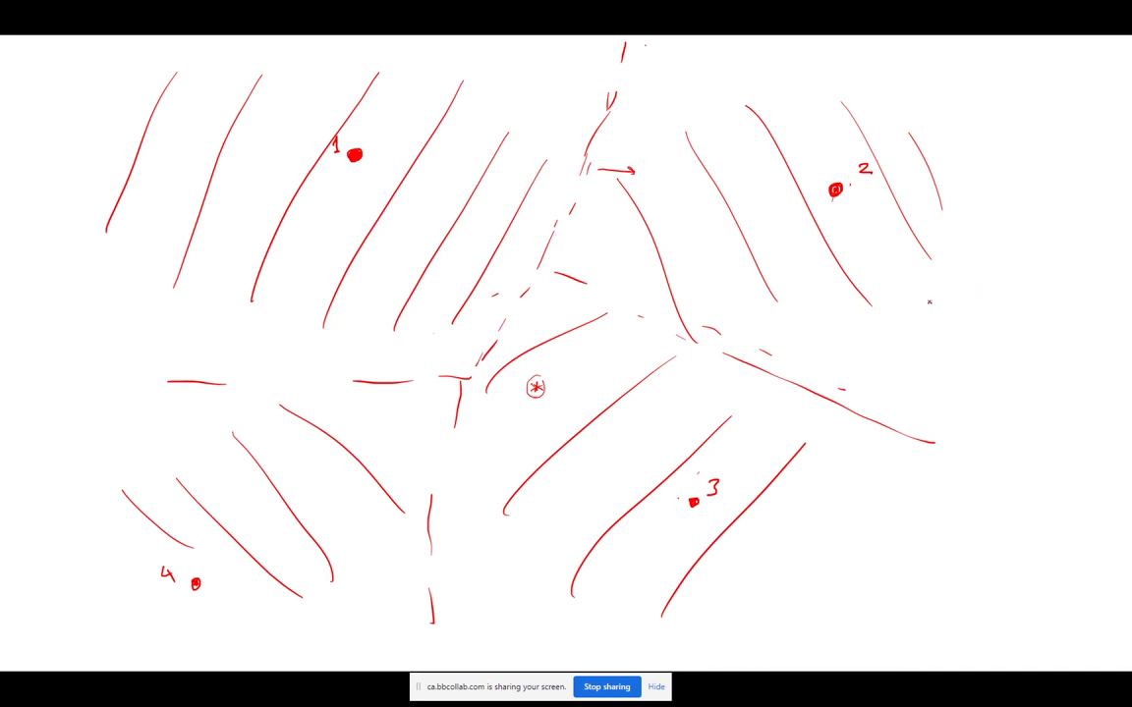
Handwrite "Theissen Polygon" beside the hatched station areas.
{"action": "mouse_move", "coordinate": [913, 296]}
{"action": "left_mouse_down"}
{"action": "mouse_move", "coordinate": [955, 293]}
{"action": "mouse_move", "coordinate": [935, 326]}
{"action": "left_mouse_up"}
{"action": "mouse_move", "coordinate": [972, 282]}
{"action": "left_mouse_down"}
{"action": "mouse_move", "coordinate": [1051, 312]}
{"action": "mouse_move", "coordinate": [1093, 312]}
{"action": "left_mouse_up"}
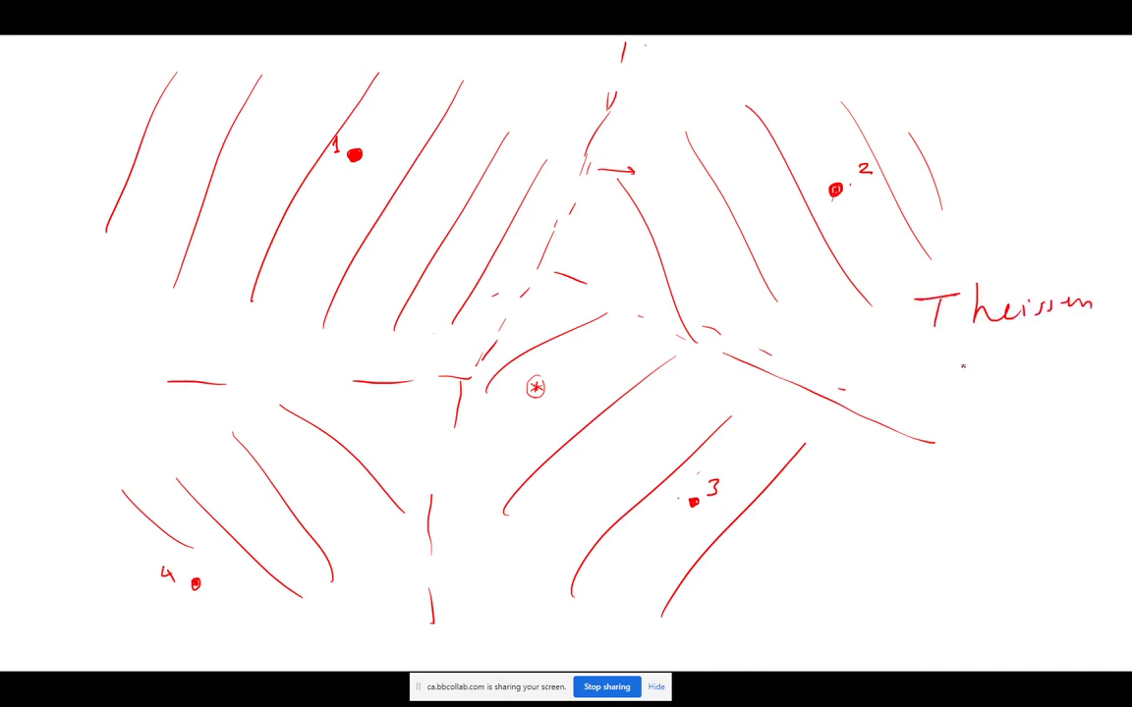
{"action": "left_click_drag", "start_coordinate": [949, 351], "coordinate": [950, 379]}
{"action": "mouse_move", "coordinate": [949, 352]}
{"action": "left_mouse_down"}
{"action": "mouse_move", "coordinate": [955, 366]}
{"action": "mouse_move", "coordinate": [985, 365]}
{"action": "left_mouse_up"}
{"action": "left_click_drag", "start_coordinate": [990, 354], "coordinate": [1041, 388]}
{"action": "left_click_drag", "start_coordinate": [1061, 355], "coordinate": [1103, 363]}
Draw an arrow down from "Theissen Polygon" and handwrite "Voronni polygon" beneath it.
{"action": "left_click_drag", "start_coordinate": [923, 347], "coordinate": [935, 460]}
{"action": "left_click_drag", "start_coordinate": [868, 476], "coordinate": [931, 484]}
{"action": "left_click_drag", "start_coordinate": [938, 483], "coordinate": [957, 491]}
{"action": "left_click_drag", "start_coordinate": [967, 481], "coordinate": [1039, 489]}
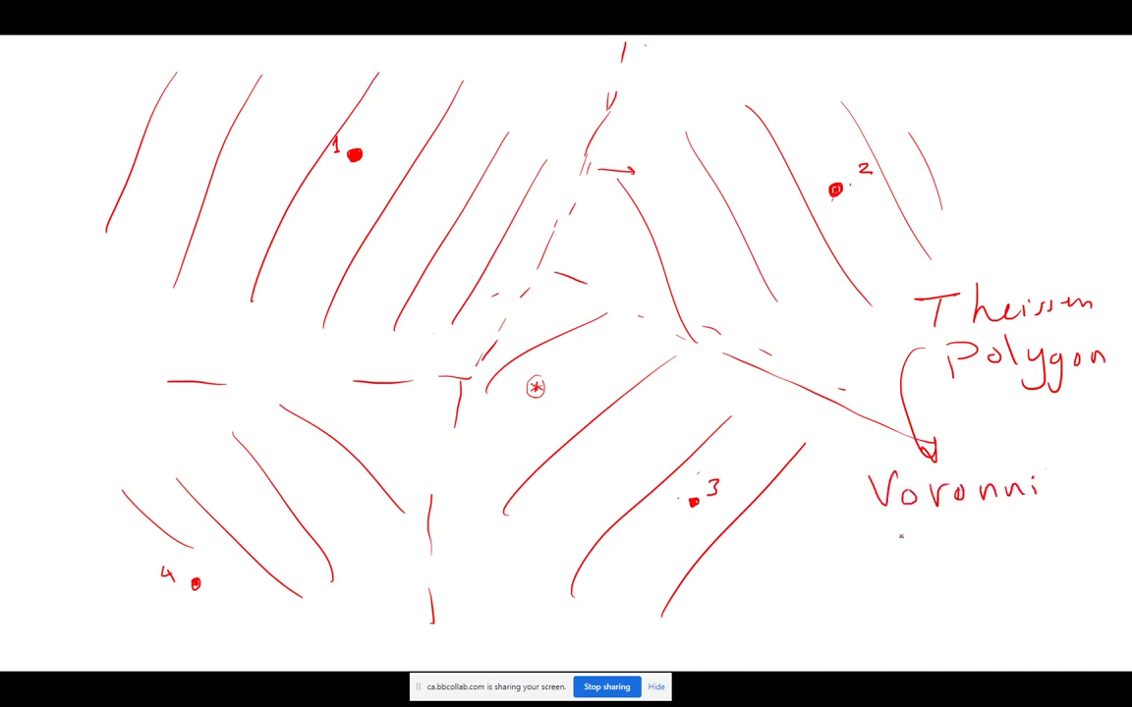
{"action": "mouse_move", "coordinate": [916, 536]}
{"action": "left_mouse_down"}
{"action": "mouse_move", "coordinate": [916, 562]}
{"action": "mouse_move", "coordinate": [928, 546]}
{"action": "left_mouse_up"}
{"action": "mouse_move", "coordinate": [938, 538]}
{"action": "left_mouse_down"}
{"action": "mouse_move", "coordinate": [997, 566]}
{"action": "mouse_move", "coordinate": [1031, 536]}
{"action": "left_mouse_up"}
{"action": "left_click_drag", "start_coordinate": [1041, 531], "coordinate": [1059, 546]}
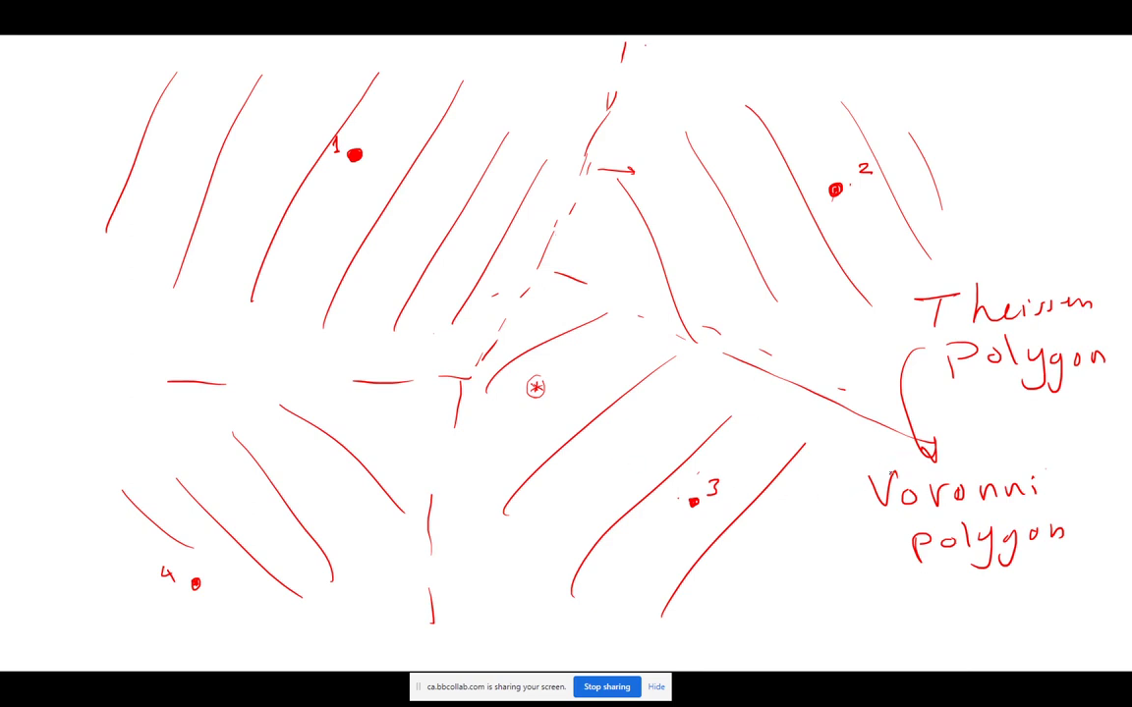
Switch to QGIS to return to the labelled RainStations map.
{"action": "key", "text": "alt+Tab"}
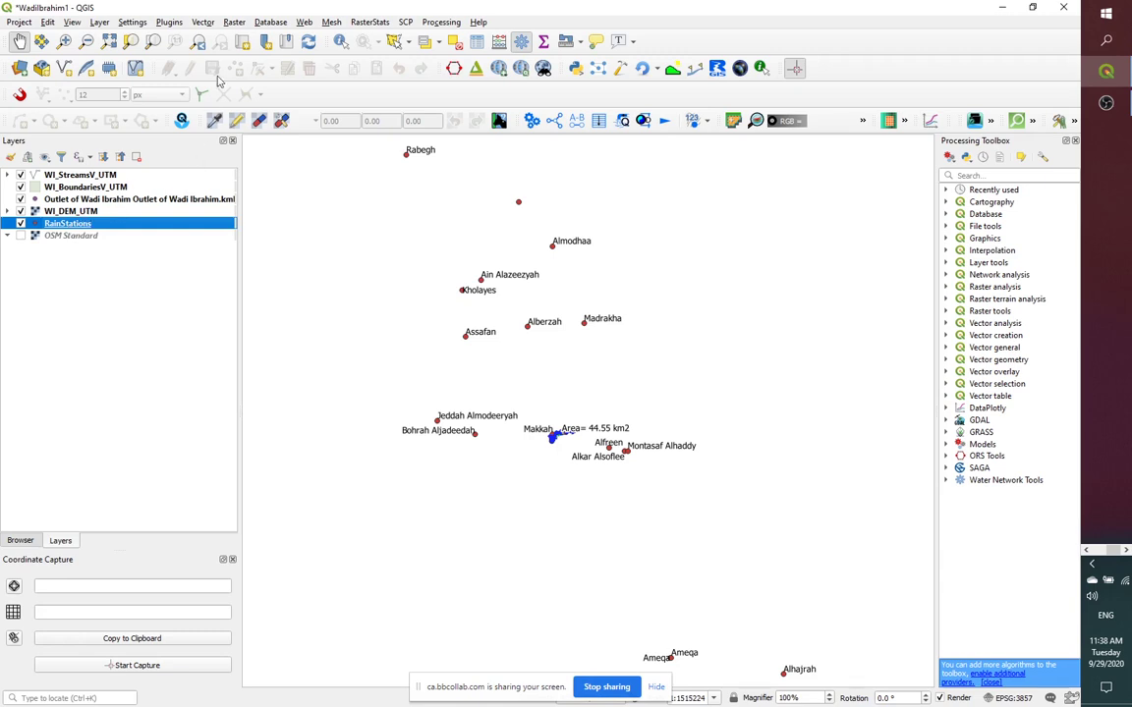
Generate temporary Voronoi polygons from the RainStations layer with a buffer region of 0%.
{"action": "left_click", "coordinate": [197, 23]}
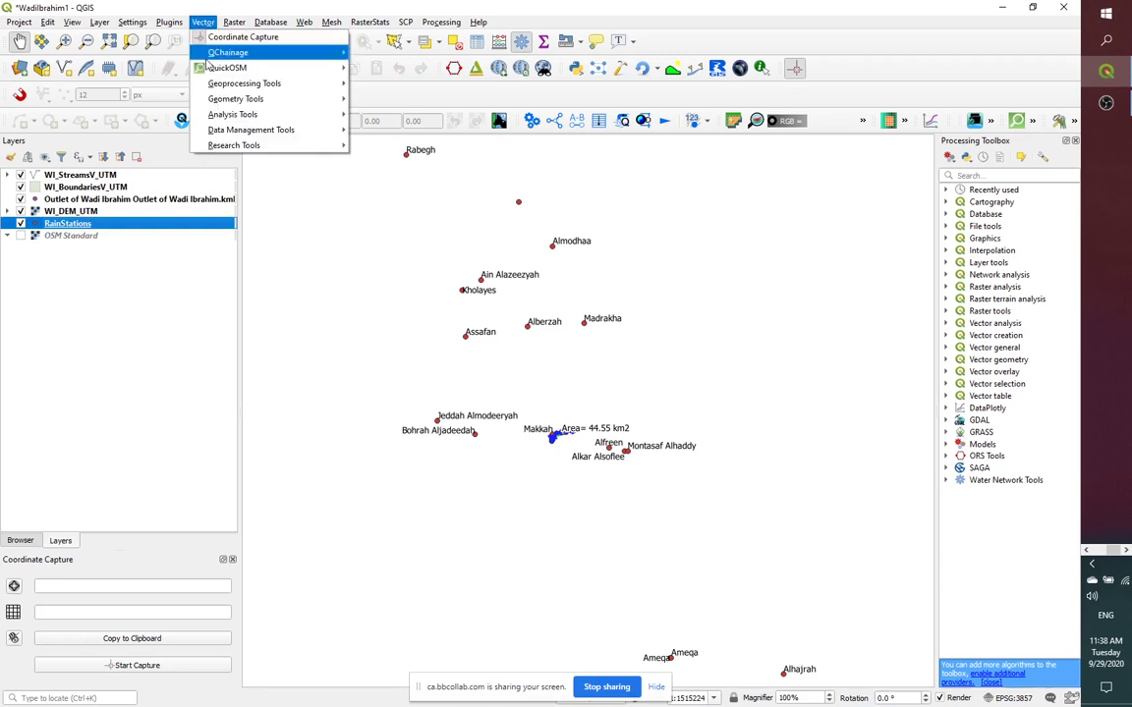
{"action": "mouse_move", "coordinate": [234, 117]}
{"action": "mouse_move", "coordinate": [285, 133]}
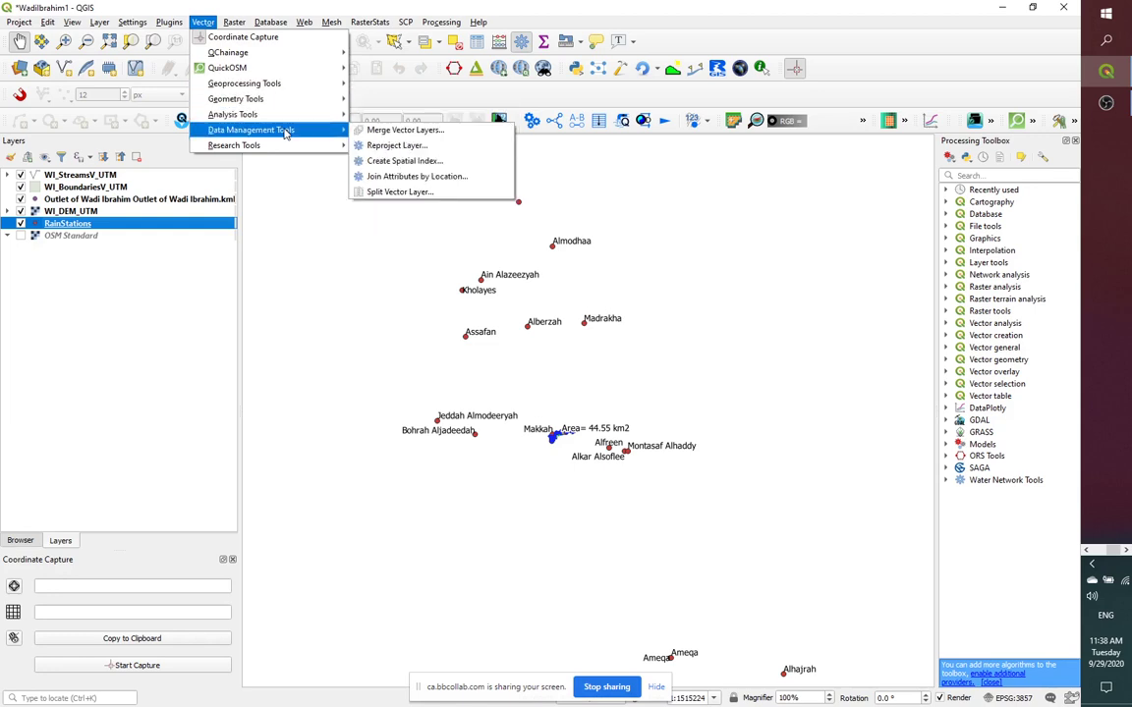
{"action": "mouse_move", "coordinate": [292, 101]}
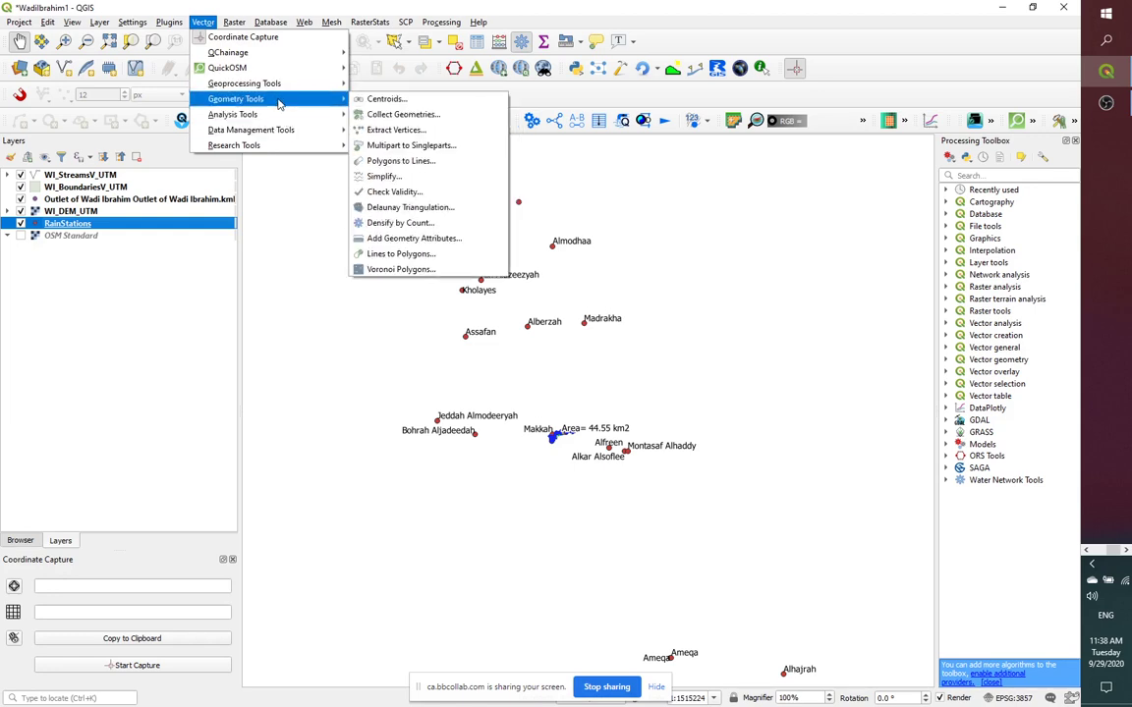
{"action": "left_click", "coordinate": [392, 269]}
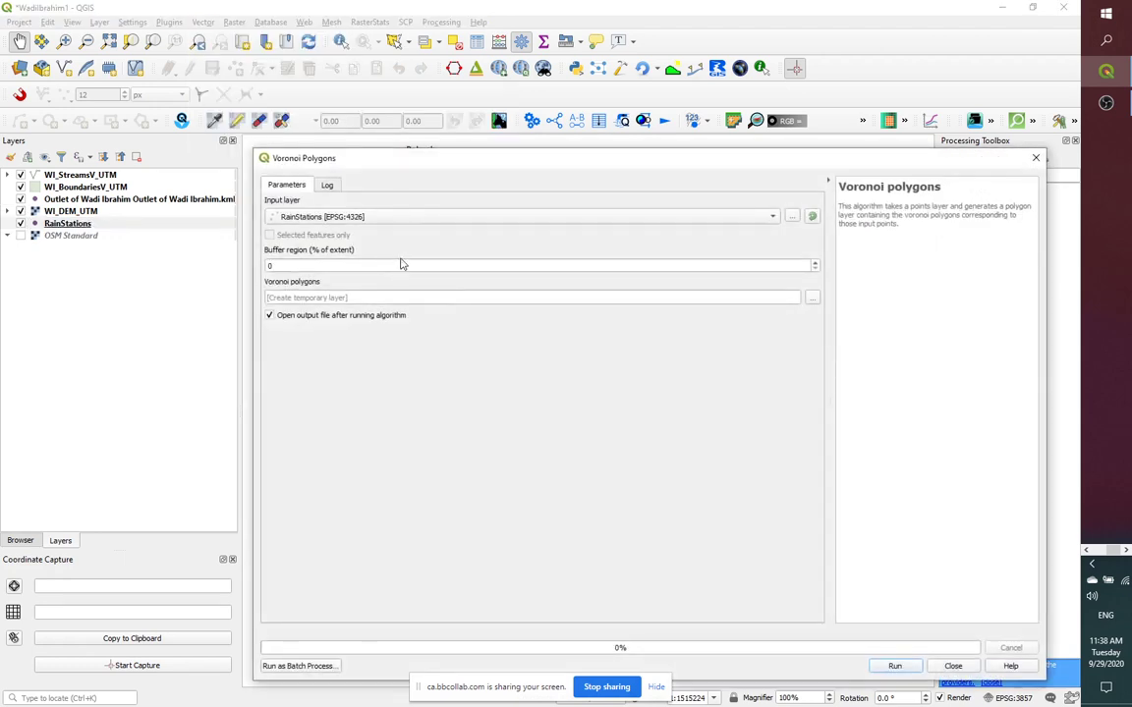
{"action": "left_click_drag", "start_coordinate": [435, 159], "coordinate": [527, 105]}
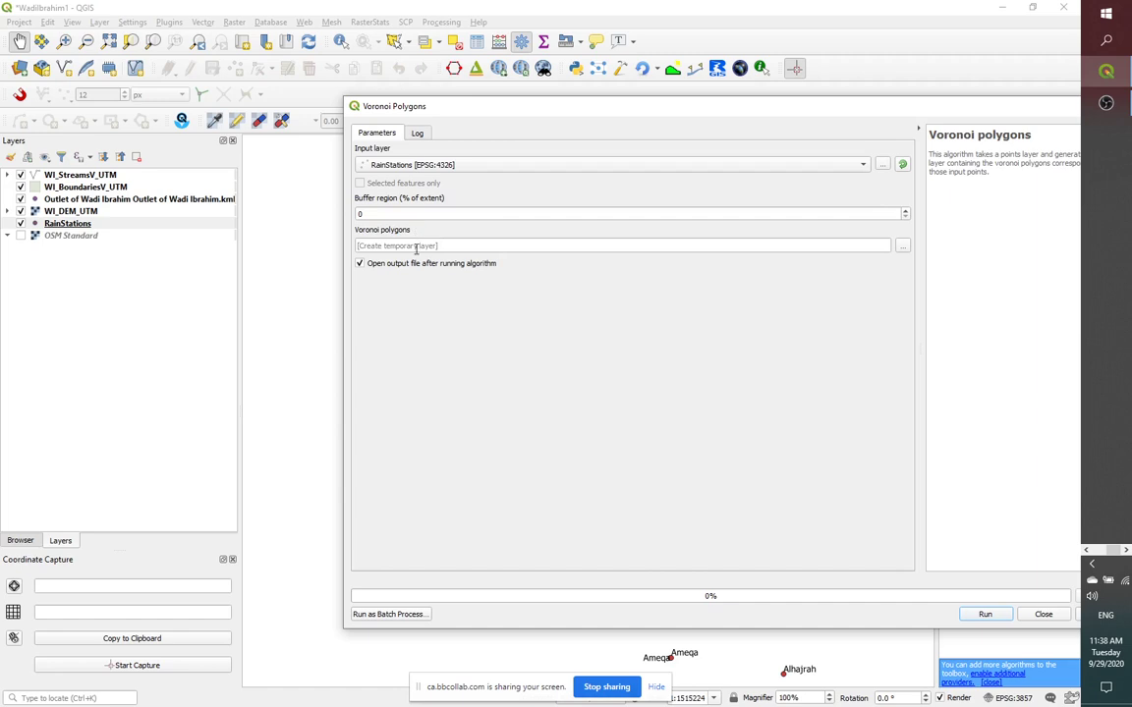
{"action": "left_click", "coordinate": [985, 614]}
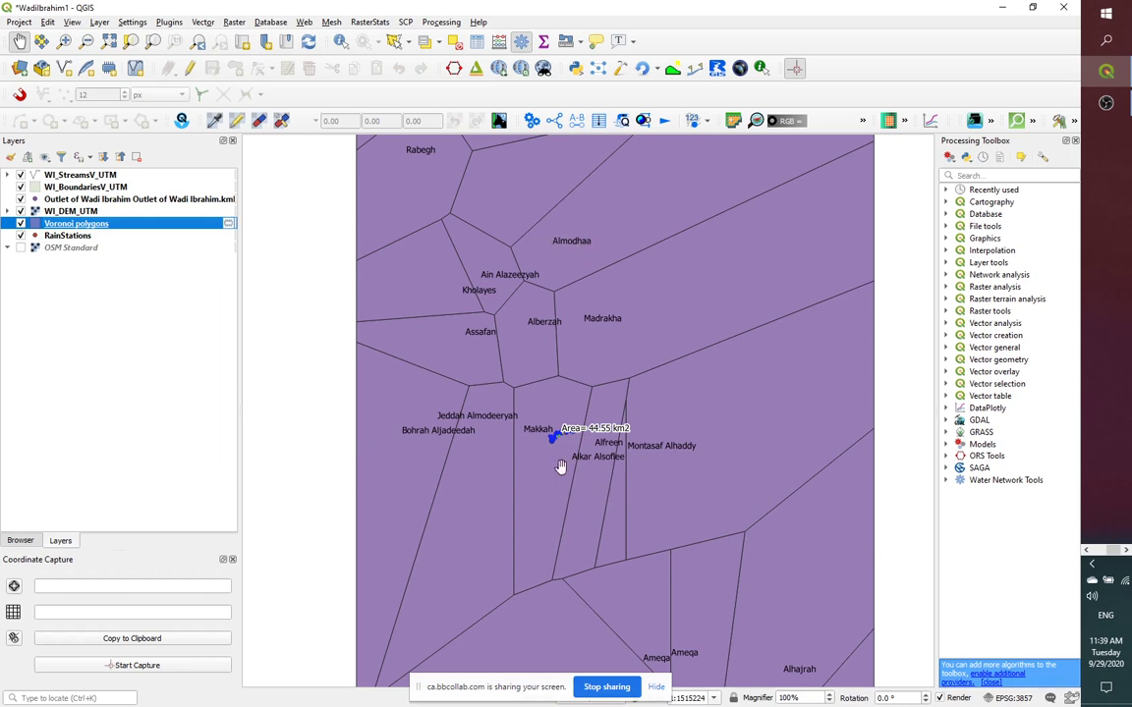
Examine which station's Voronoi polygon contains the Wadi Ibrahim watershed and how it relates to the neighbouring polygons.
{"action": "scroll", "coordinate": [546, 458], "scroll_direction": "up", "scroll_amount": 1}
{"action": "scroll", "coordinate": [573, 448], "scroll_direction": "up", "scroll_amount": 1}
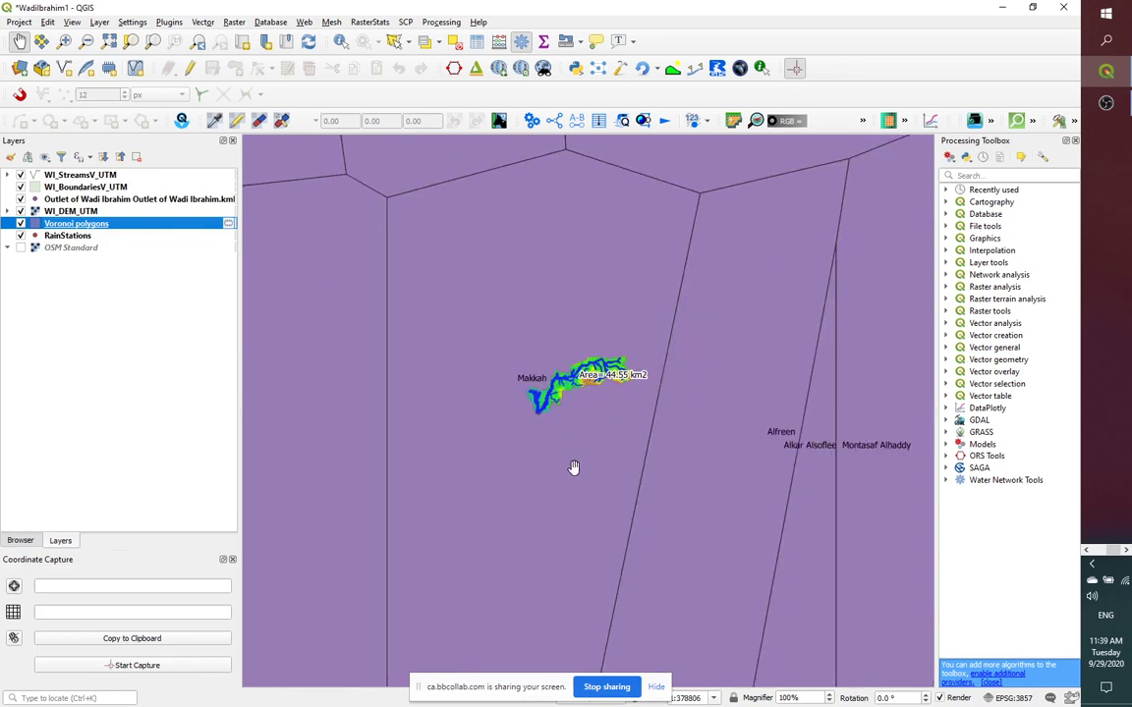
{"action": "scroll", "coordinate": [570, 451], "scroll_direction": "down", "scroll_amount": 1}
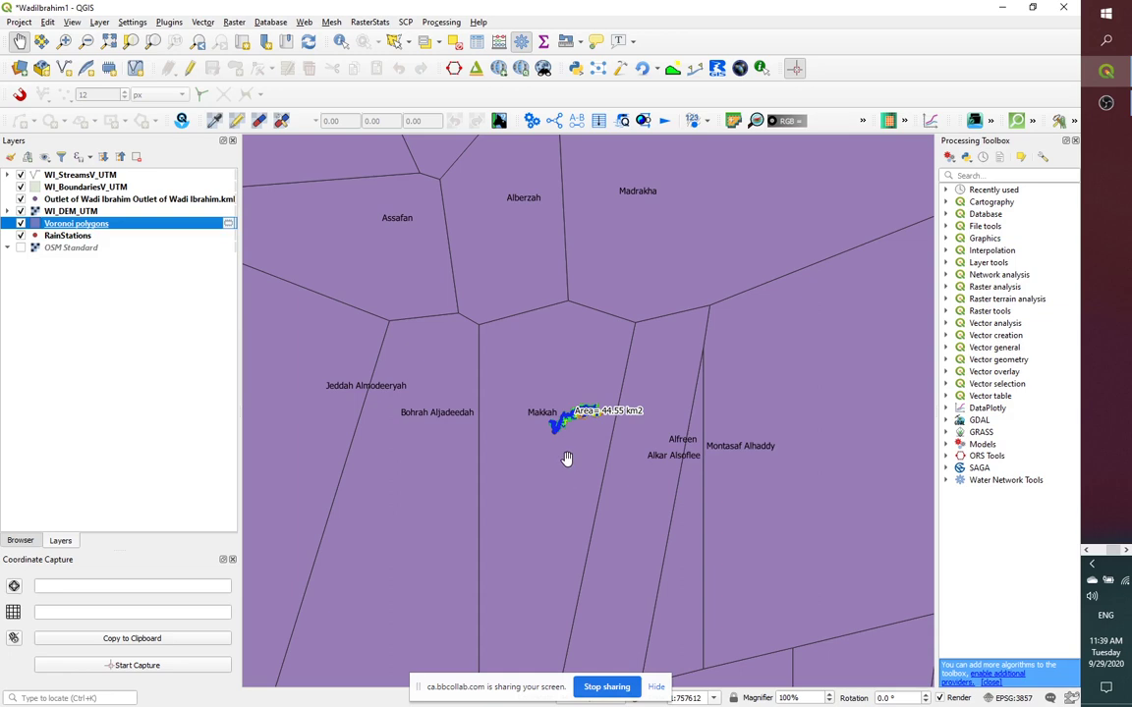
{"action": "scroll", "coordinate": [565, 459], "scroll_direction": "up", "scroll_amount": 1}
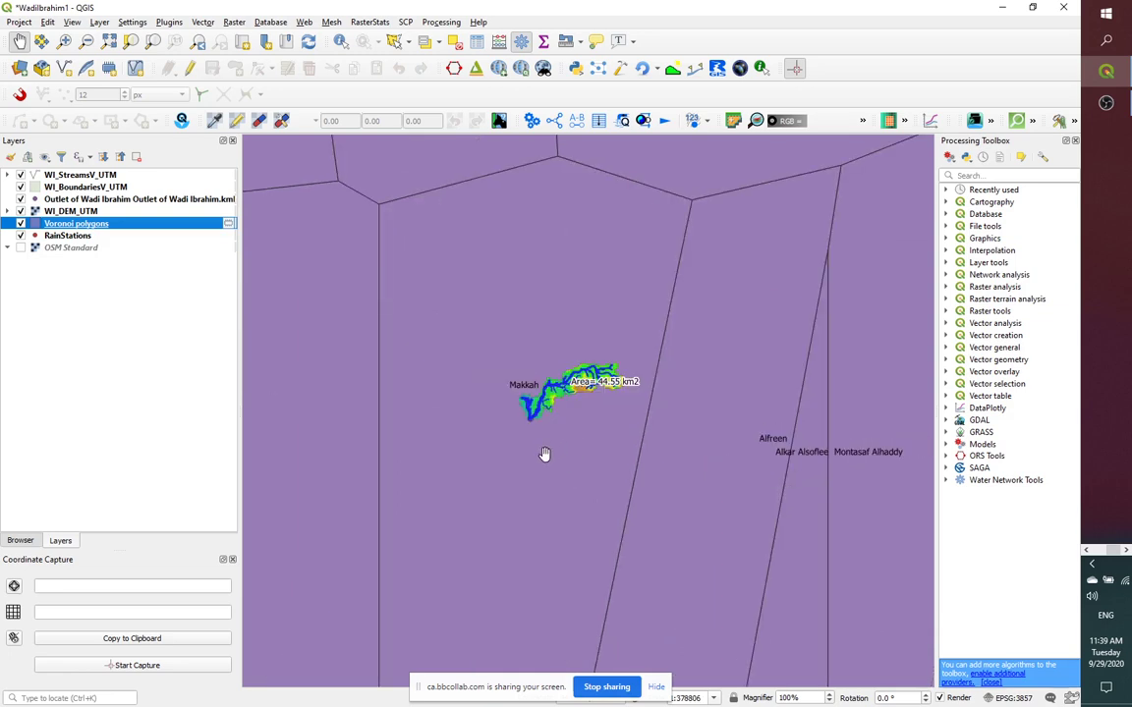
{"action": "scroll", "coordinate": [537, 457], "scroll_direction": "down", "scroll_amount": 1}
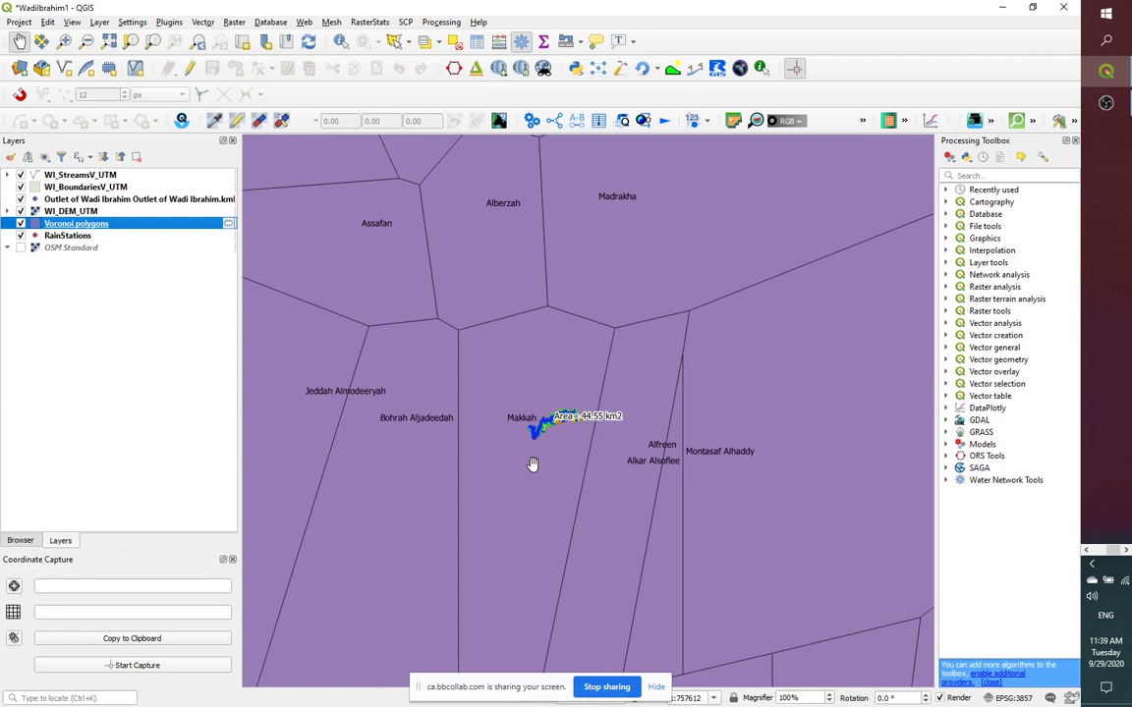
{"action": "scroll", "coordinate": [531, 463], "scroll_direction": "down", "scroll_amount": 2}
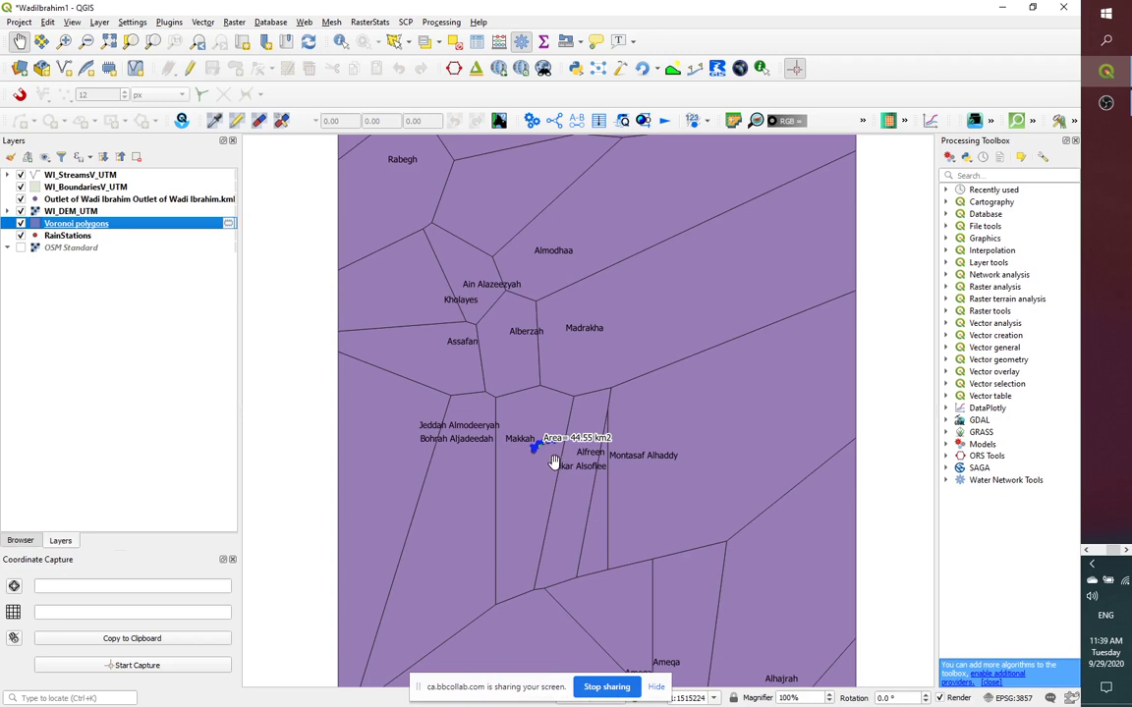
{"action": "scroll", "coordinate": [540, 458], "scroll_direction": "up", "scroll_amount": 1}
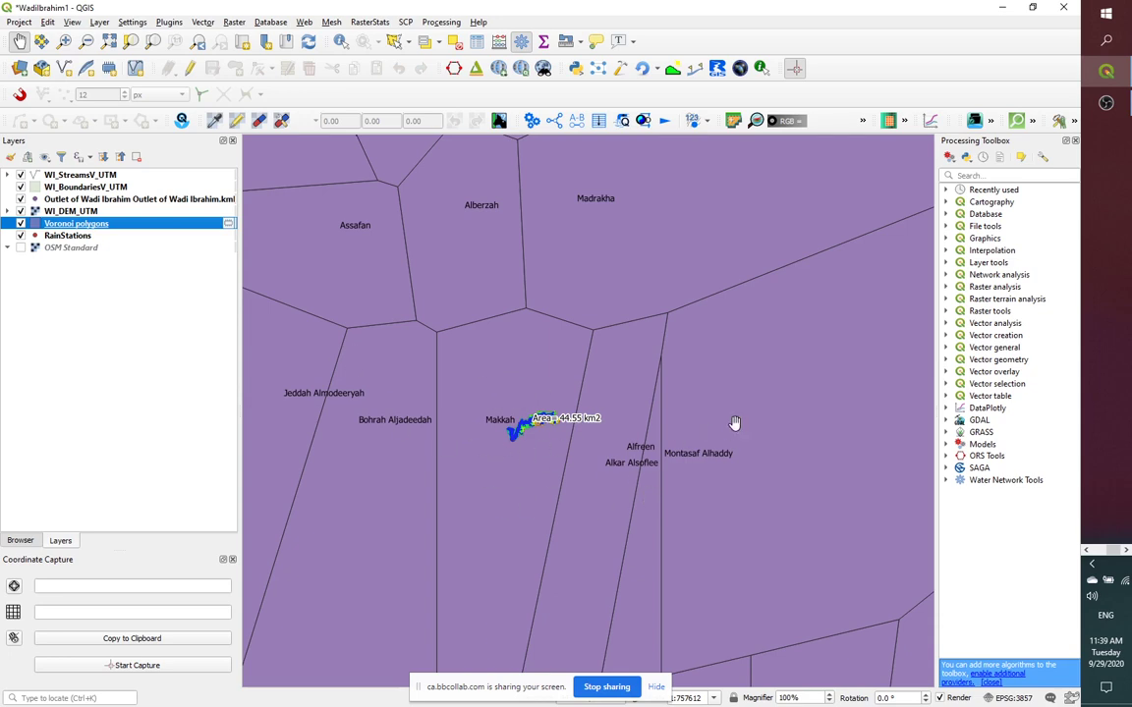
{"action": "scroll", "coordinate": [496, 406], "scroll_direction": "up", "scroll_amount": 1}
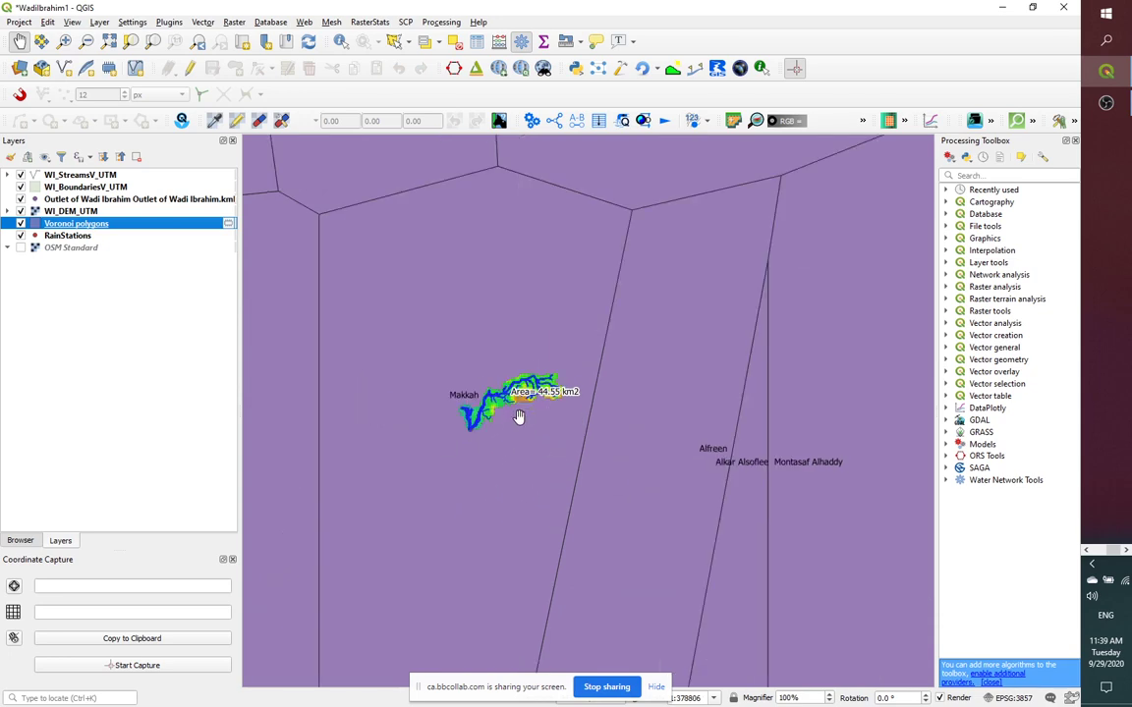
{"action": "scroll", "coordinate": [541, 437], "scroll_direction": "down", "scroll_amount": 1}
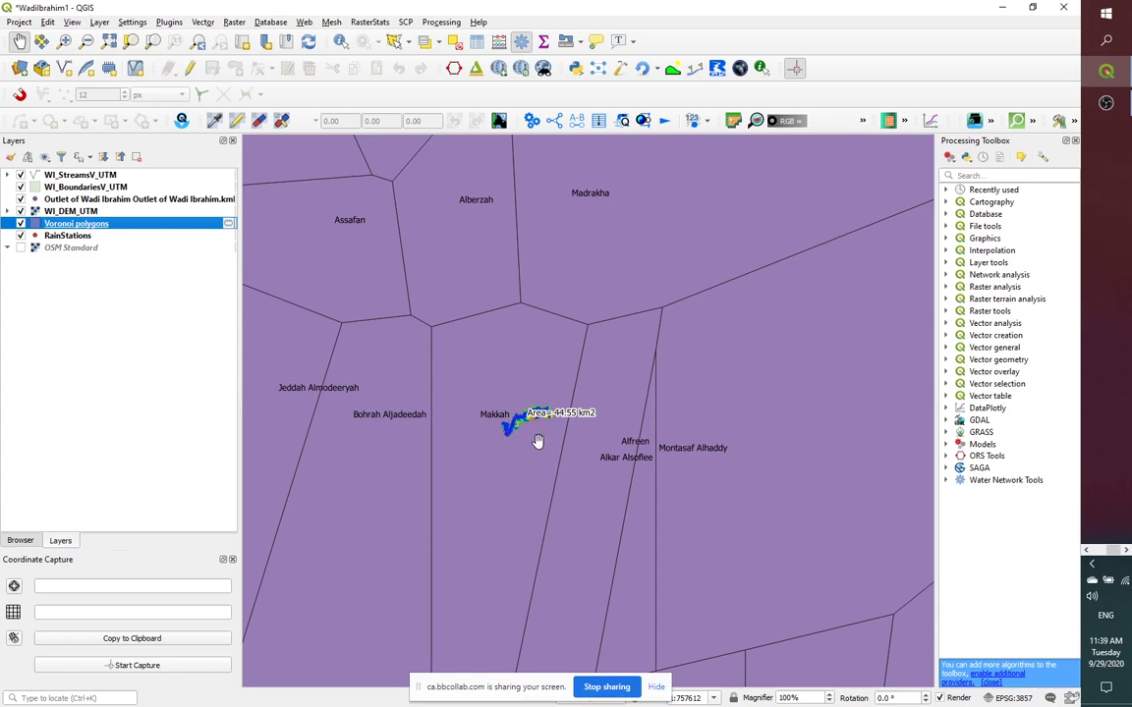
{"action": "scroll", "coordinate": [537, 441], "scroll_direction": "up", "scroll_amount": 1}
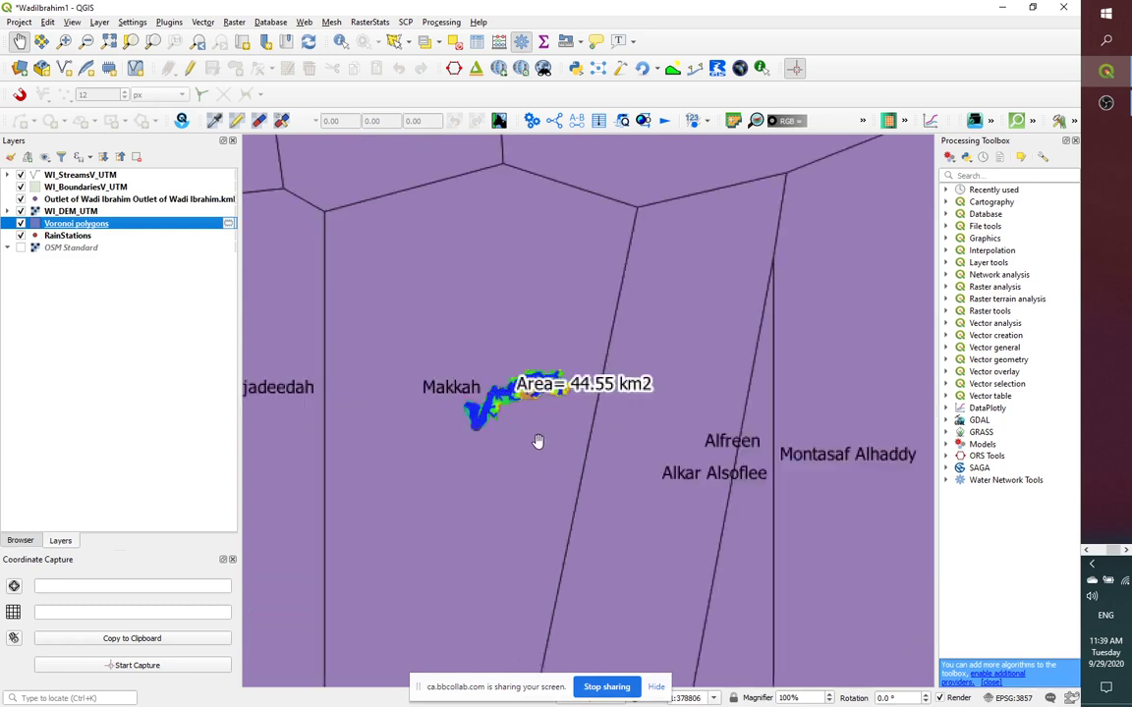
Switch to PowerPoint, view the Wadi Ibrahim-Makkah rainfall stations map slide and end the slide show.
{"action": "left_click", "coordinate": [1098, 556]}
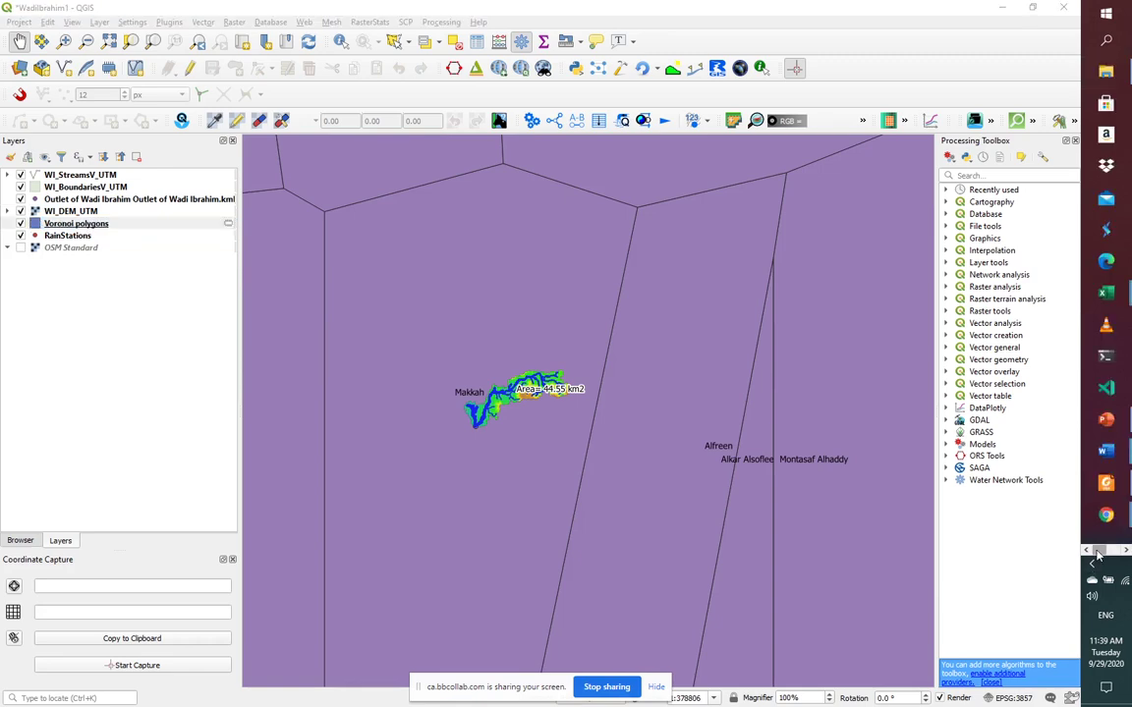
{"action": "left_click", "coordinate": [1104, 423]}
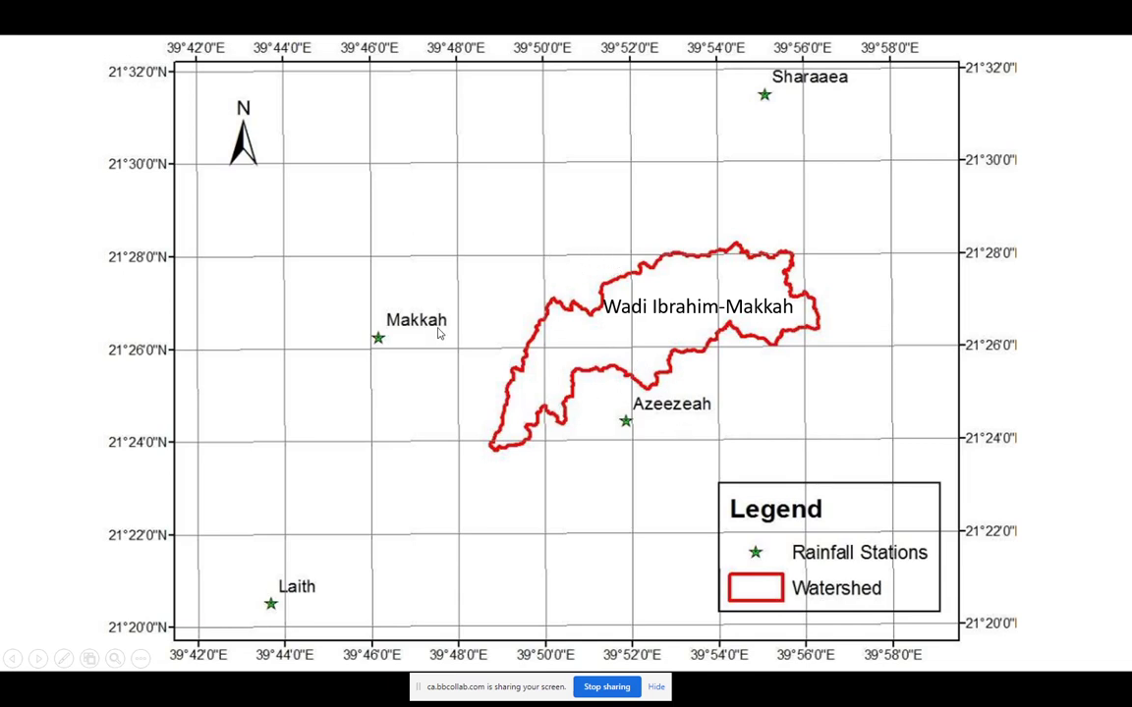
{"action": "key", "text": "Escape"}
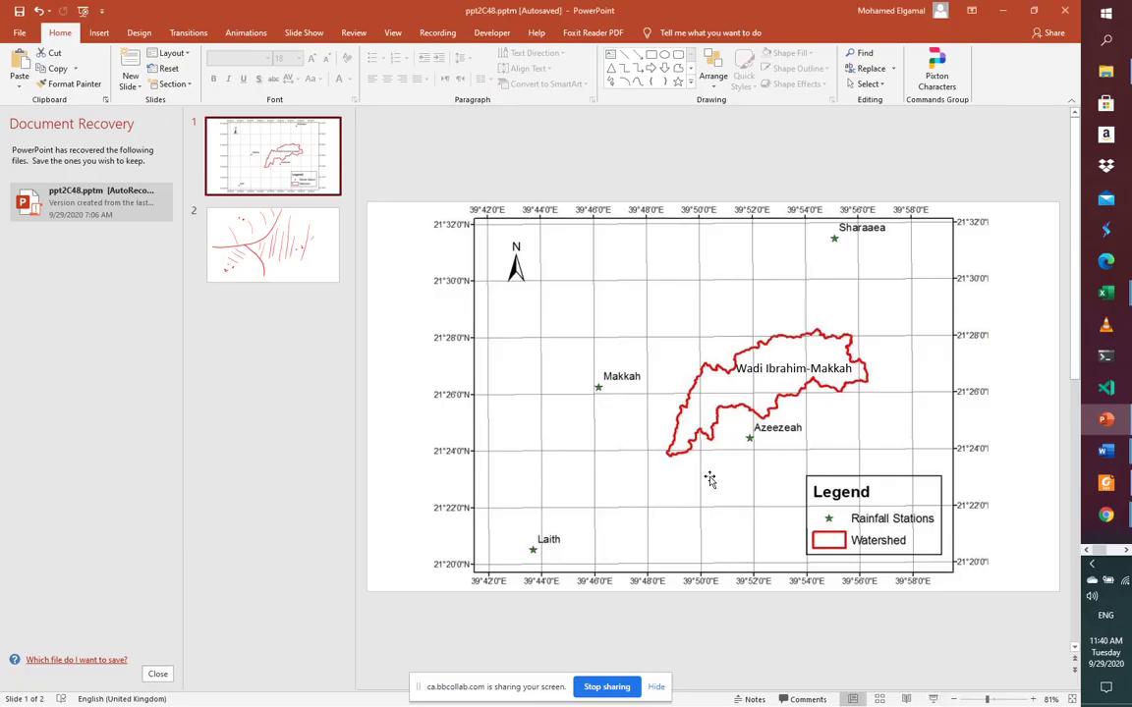
Return to QGIS and inspect the Voronoi polygon around the Makkah station and the watershed.
{"action": "mouse_move", "coordinate": [1108, 519]}
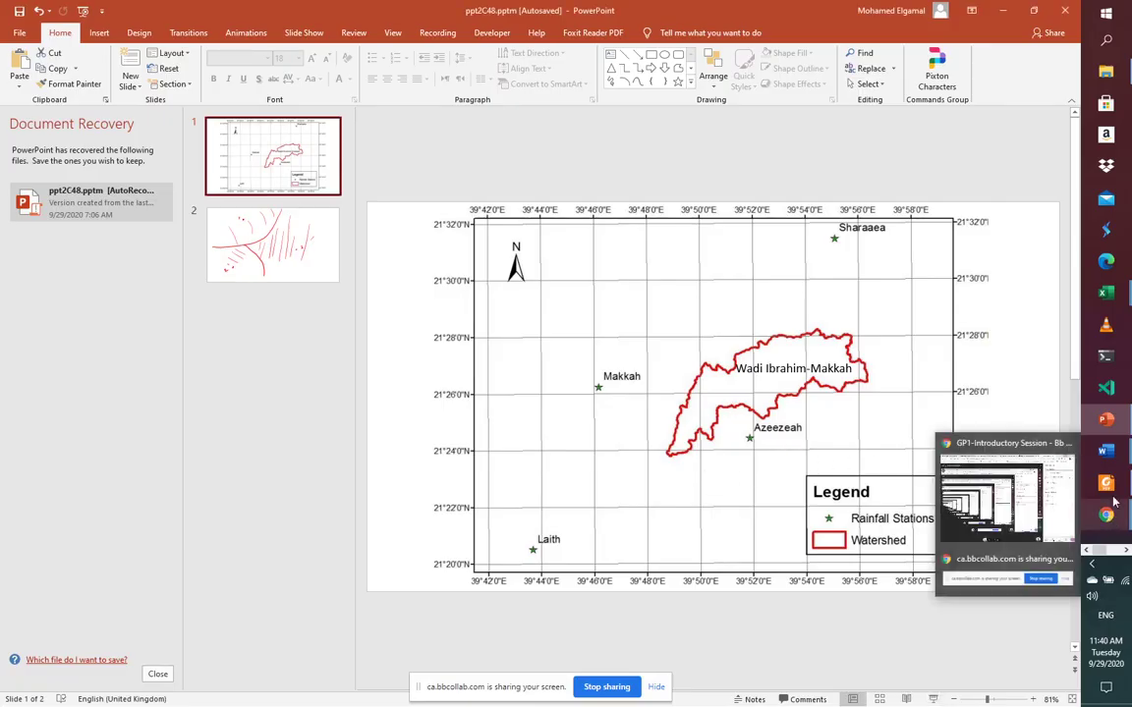
{"action": "left_click", "coordinate": [1106, 483]}
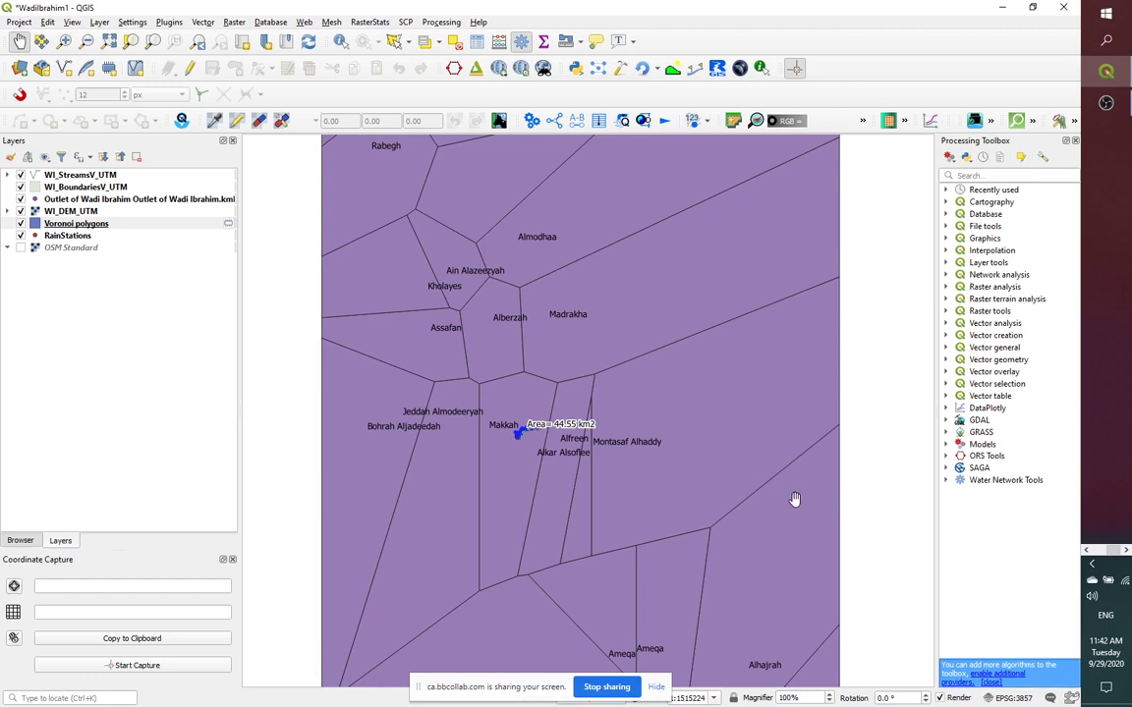
{"action": "scroll", "coordinate": [527, 424], "scroll_direction": "up", "scroll_amount": 1}
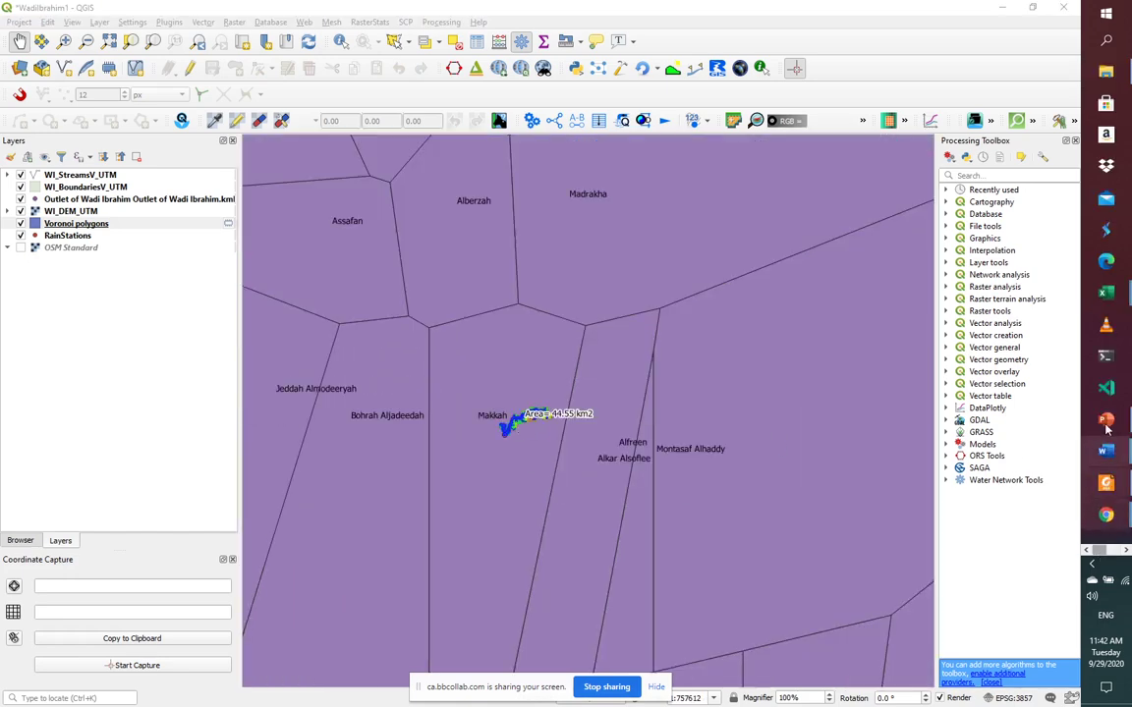
Switch to Excel and look up the Makkah station's code and file number in RainStations.csv.
{"action": "left_click", "coordinate": [1105, 293]}
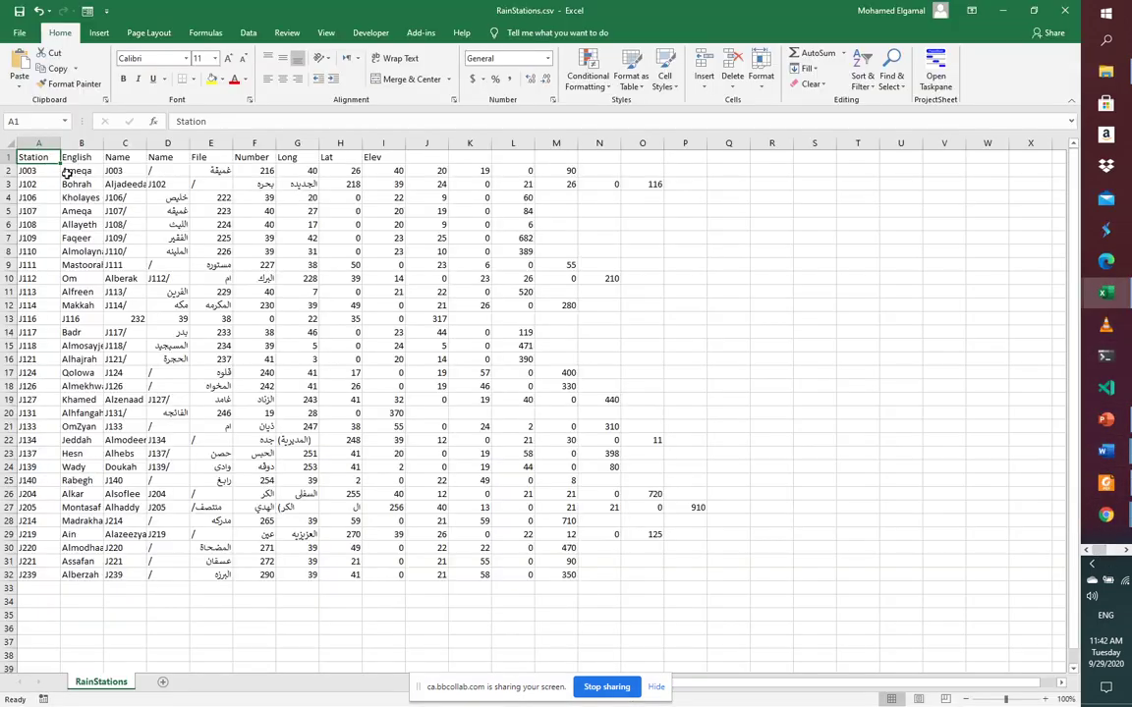
{"action": "left_click", "coordinate": [79, 304]}
{"action": "scroll", "coordinate": [77, 303], "scroll_direction": "up", "scroll_amount": 2}
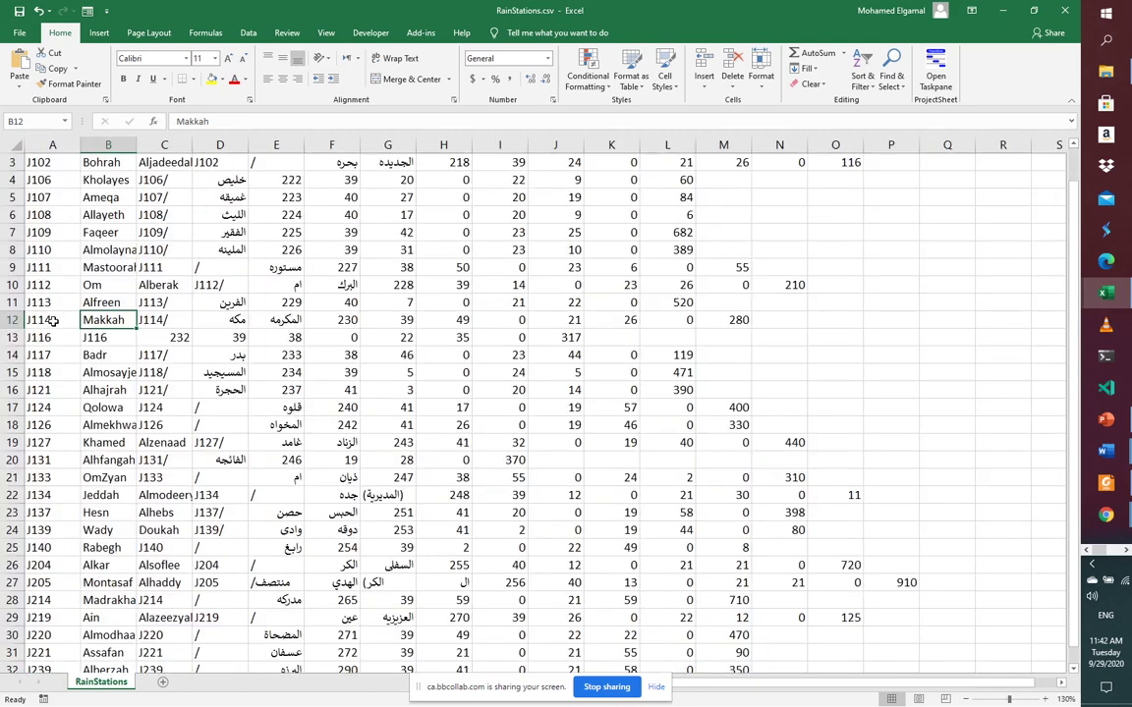
{"action": "left_click", "coordinate": [52, 322]}
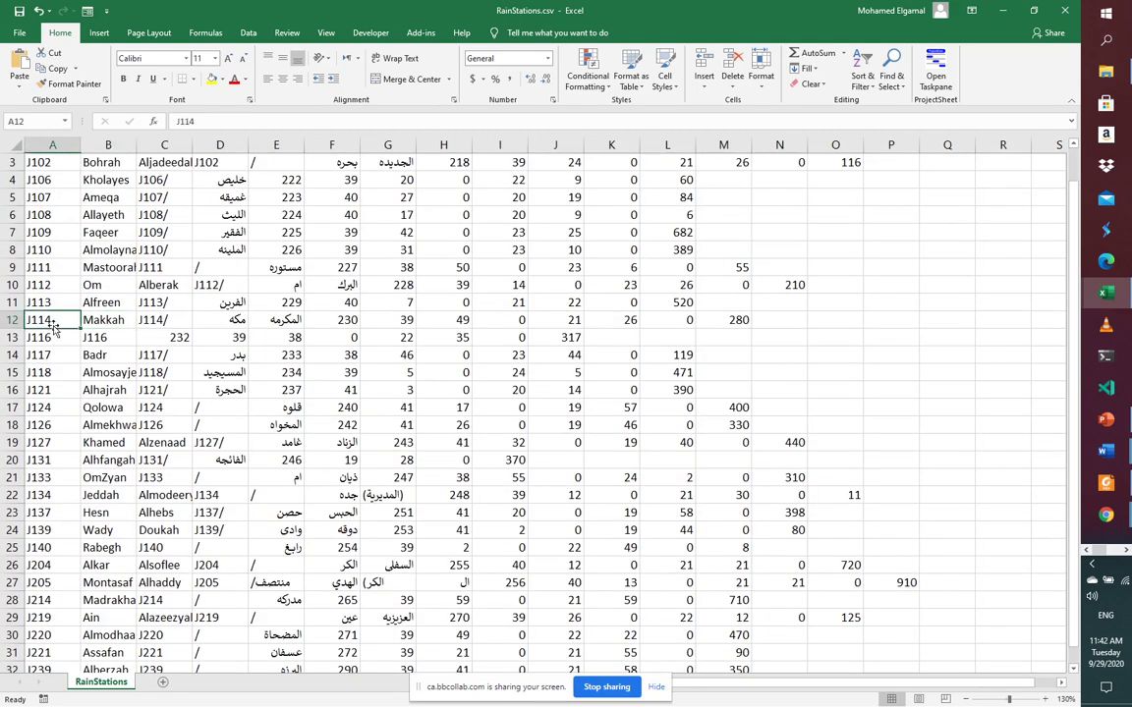
{"action": "left_click", "coordinate": [112, 319]}
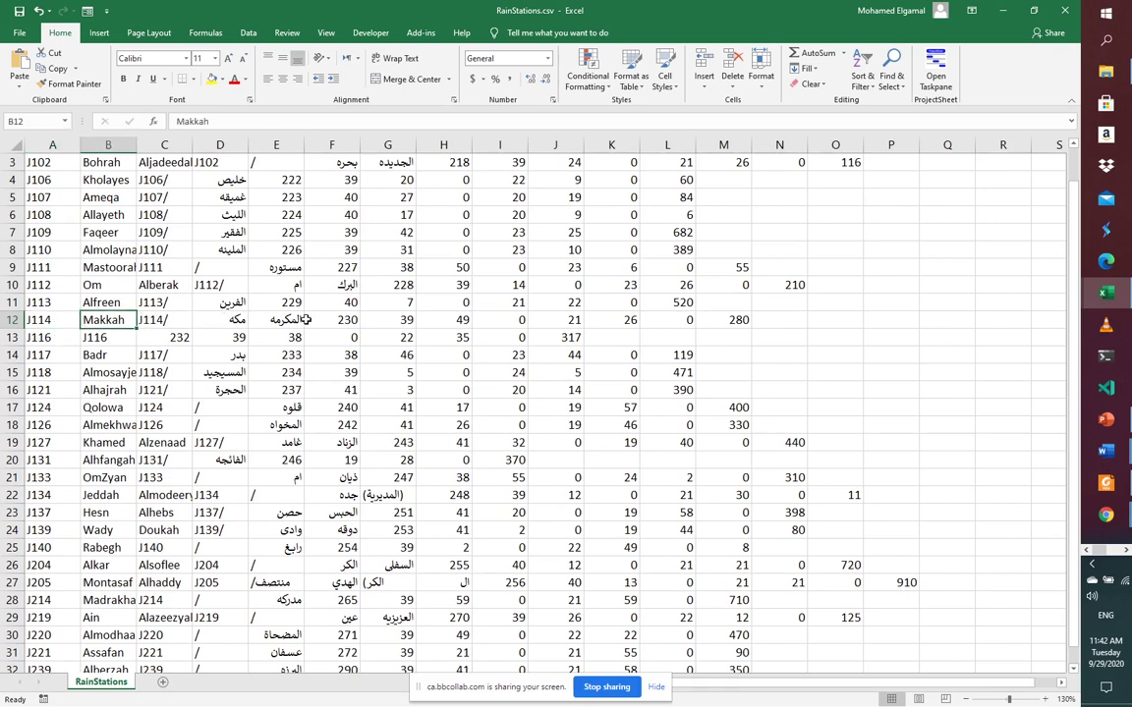
{"action": "left_click", "coordinate": [341, 324]}
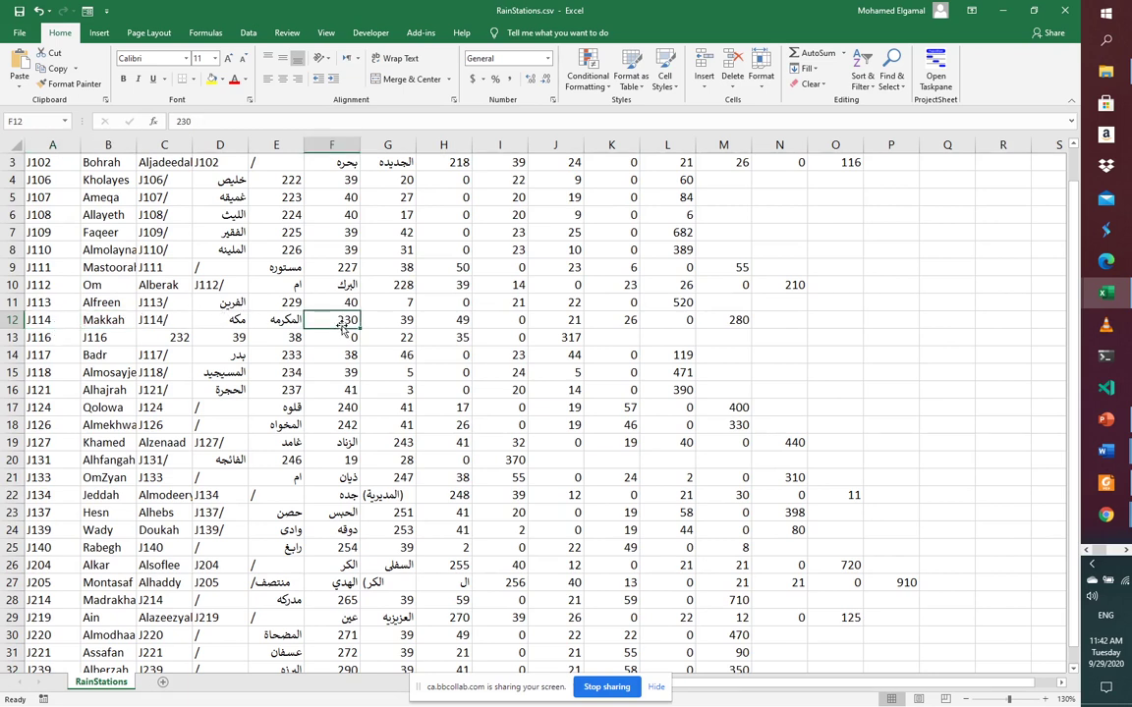
Switch to File Explorer and open 230.TXT from the مطر يومي الغربيه rainfall folder under Project_1(CE491).
{"action": "left_click", "coordinate": [1107, 103]}
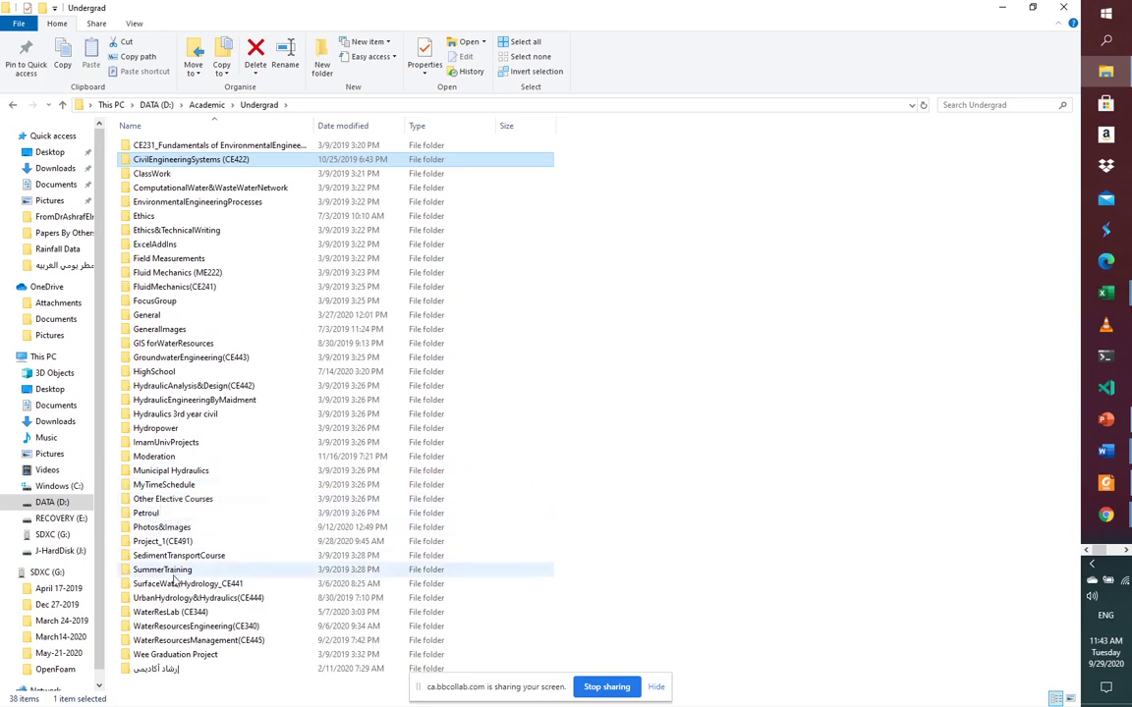
{"action": "left_click", "coordinate": [156, 541]}
{"action": "double_click", "coordinate": [155, 541]}
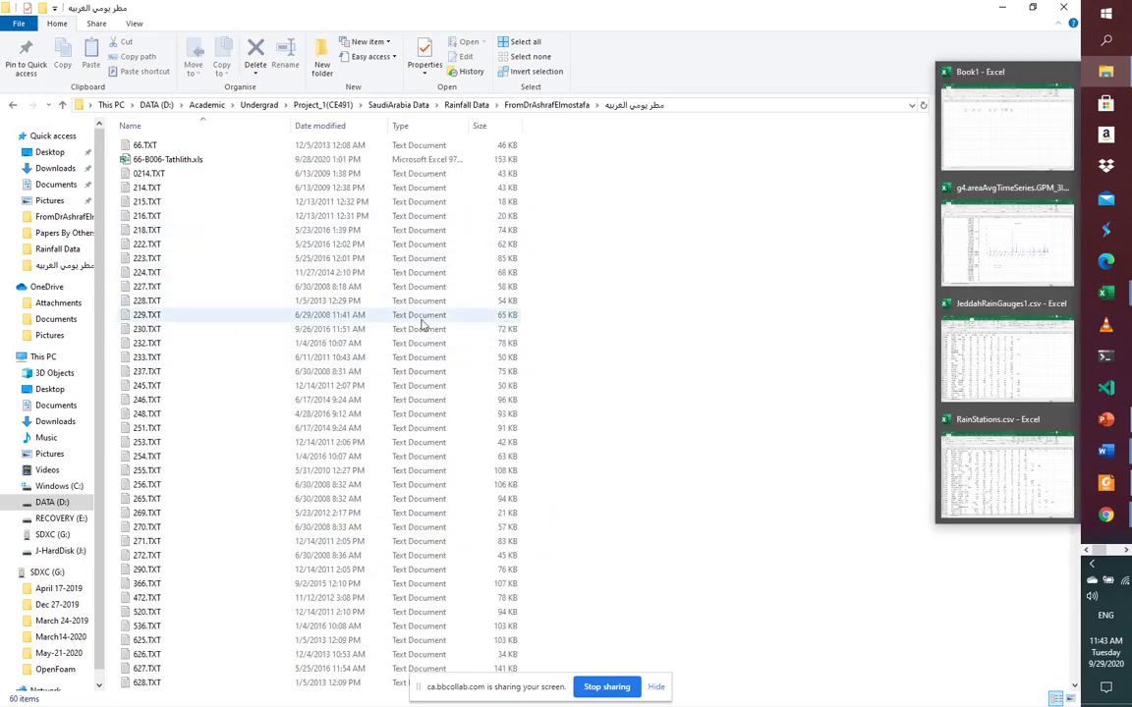
{"action": "left_click", "coordinate": [145, 330]}
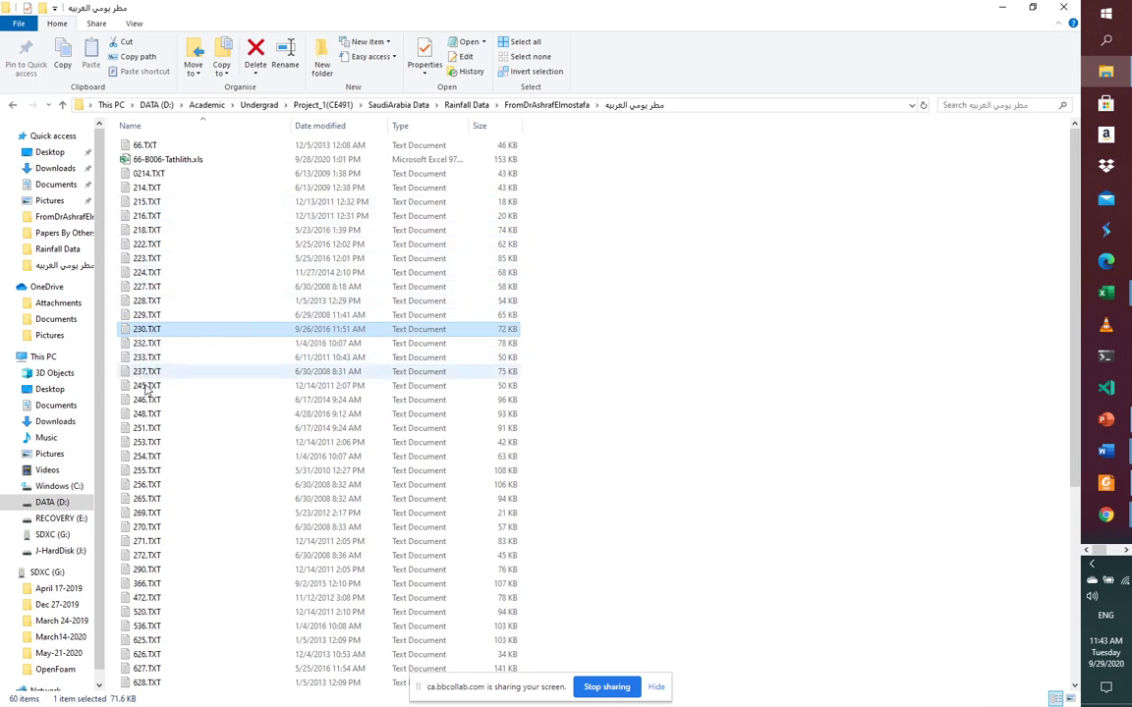
{"action": "double_click", "coordinate": [145, 331]}
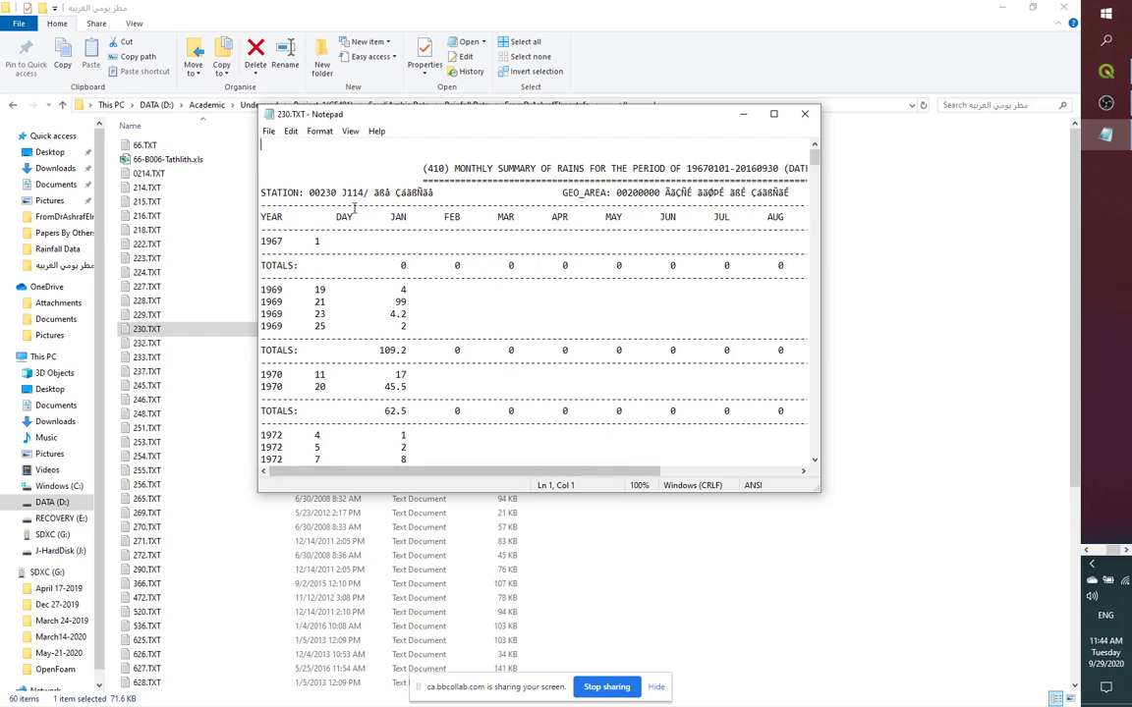
Check the station code and number in the 230.TXT header, skim the records to the end and maximize the window.
{"action": "left_click_drag", "start_coordinate": [343, 192], "coordinate": [364, 193]}
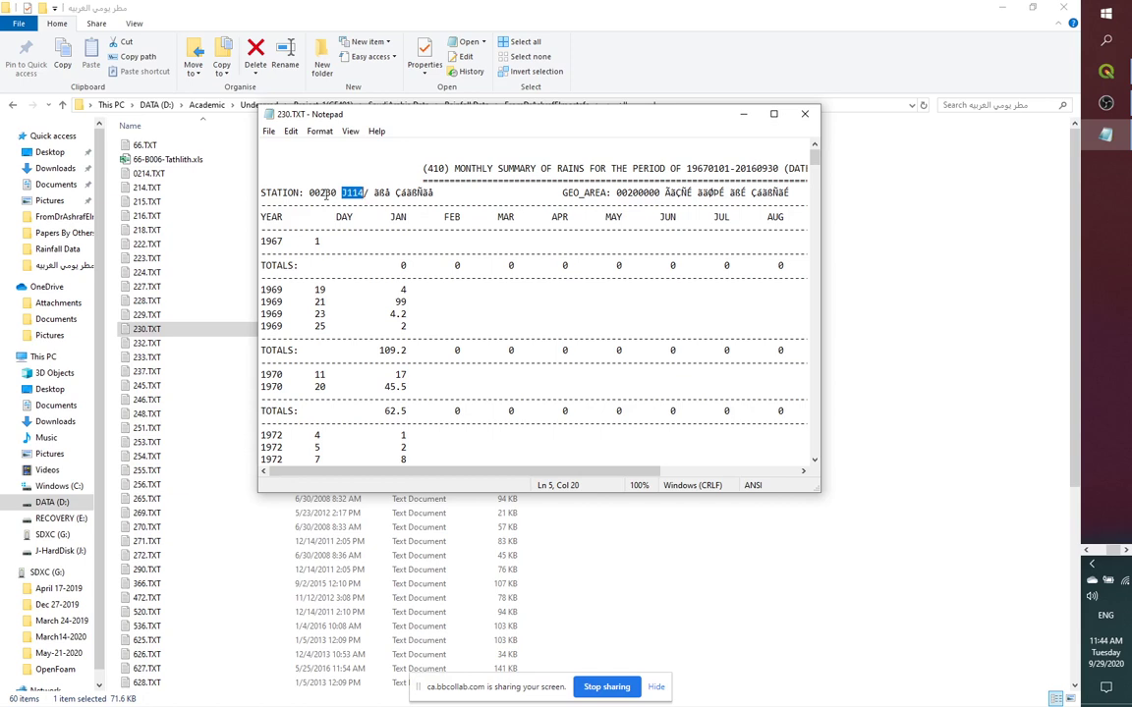
{"action": "left_click_drag", "start_coordinate": [319, 192], "coordinate": [336, 193]}
{"action": "left_click_drag", "start_coordinate": [814, 152], "coordinate": [827, 468]}
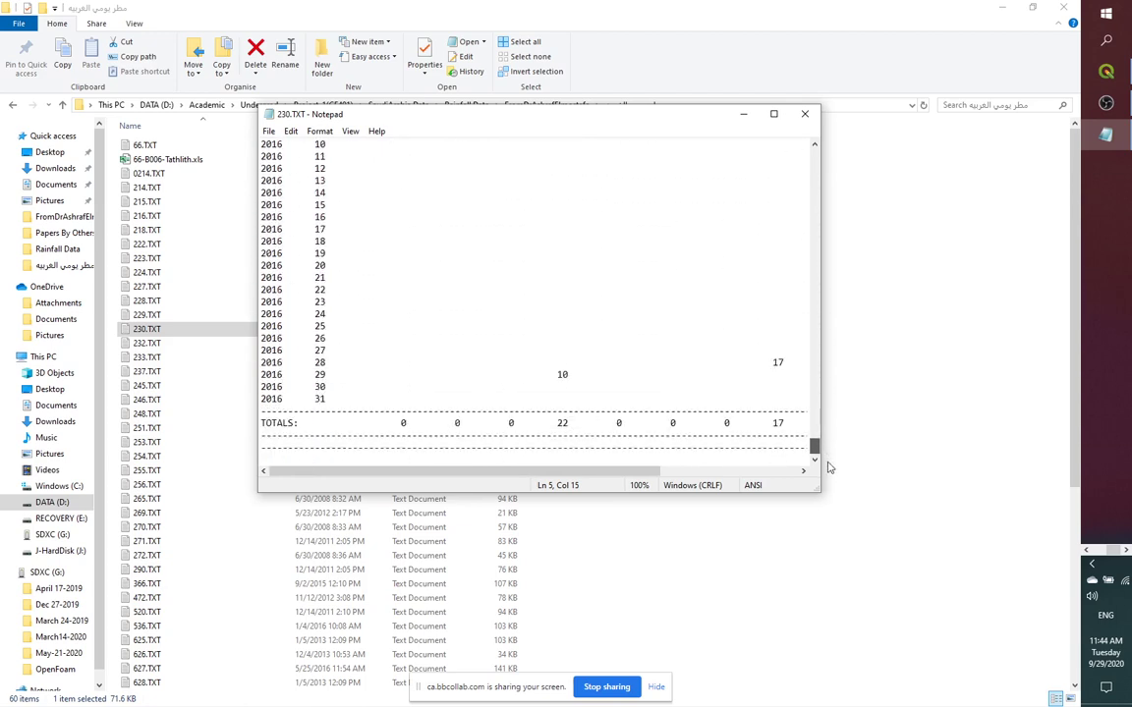
{"action": "left_click_drag", "start_coordinate": [826, 466], "coordinate": [826, 160]}
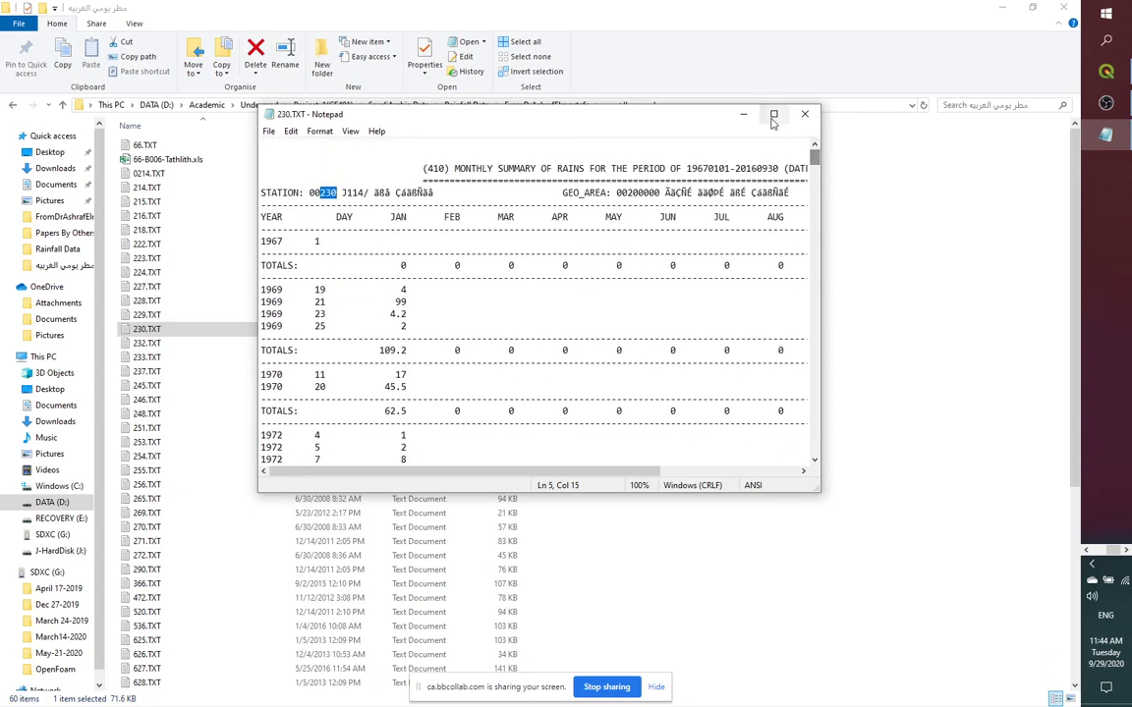
{"action": "left_click", "coordinate": [772, 114]}
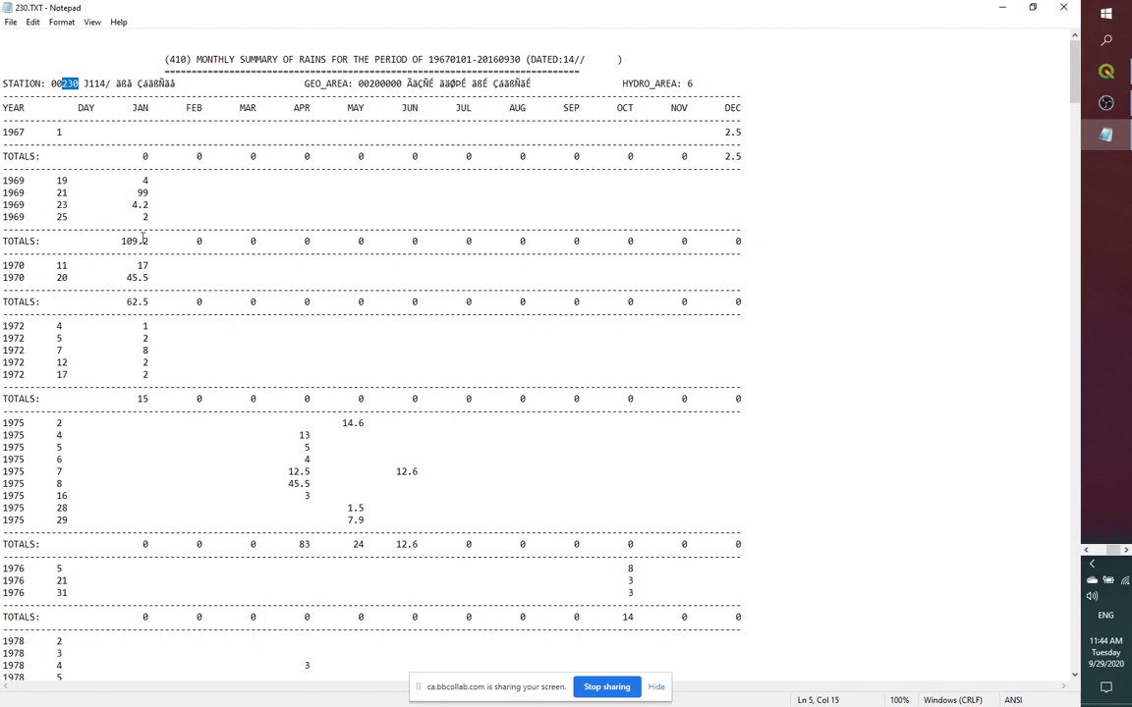
Highlight the year, day and January rainfall values in the 1969 records to read how daily rain is listed.
{"action": "mouse_move", "coordinate": [5, 181]}
{"action": "left_mouse_down"}
{"action": "mouse_move", "coordinate": [3, 193]}
{"action": "mouse_move", "coordinate": [25, 192]}
{"action": "left_mouse_up"}
{"action": "left_click", "coordinate": [27, 181]}
{"action": "left_click_drag", "start_coordinate": [56, 192], "coordinate": [67, 193]}
{"action": "left_click_drag", "start_coordinate": [136, 193], "coordinate": [149, 193]}
{"action": "left_click_drag", "start_coordinate": [51, 205], "coordinate": [154, 207]}
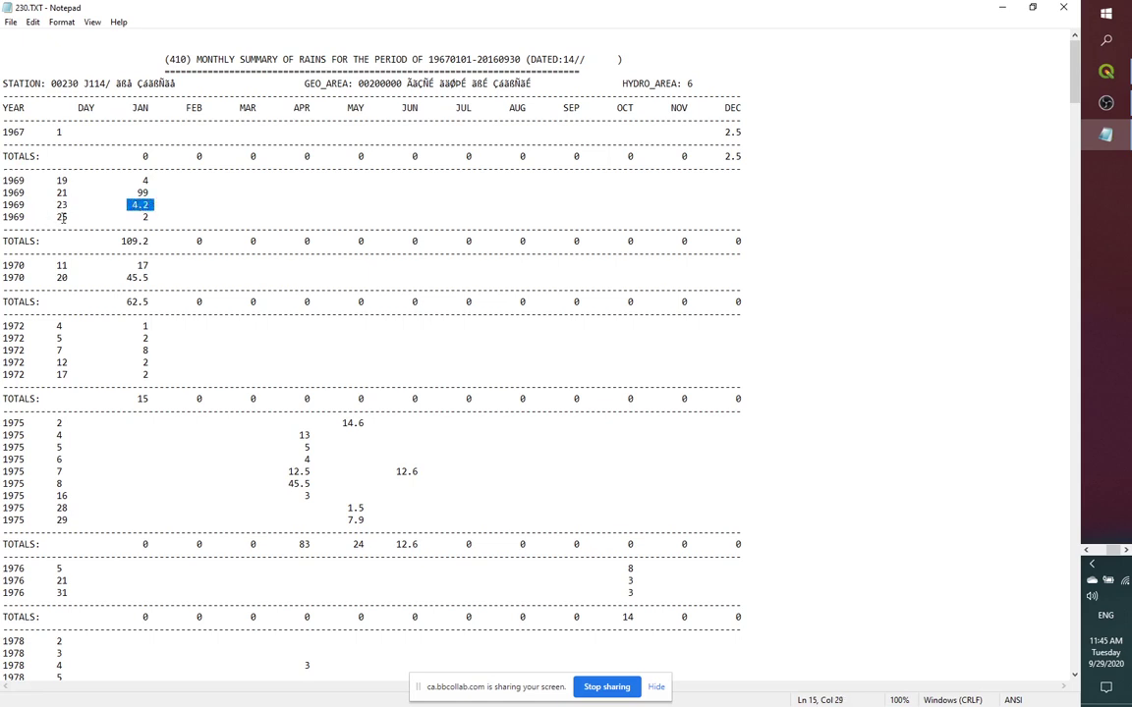
Highlight the day 25 entry and the January rainfall values of 1969 to compare them for the year's largest daily rain.
{"action": "left_click_drag", "start_coordinate": [56, 217], "coordinate": [68, 217]}
{"action": "left_click_drag", "start_coordinate": [142, 217], "coordinate": [150, 217]}
{"action": "left_click", "coordinate": [138, 180]}
{"action": "left_click_drag", "start_coordinate": [139, 181], "coordinate": [157, 210]}
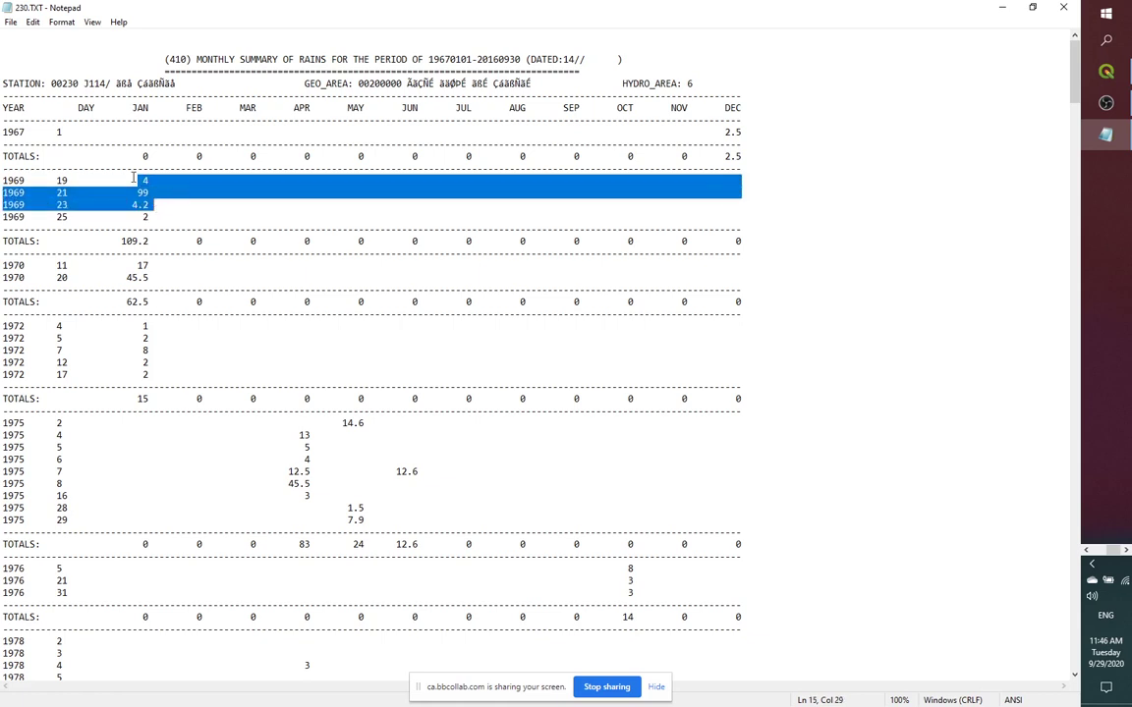
{"action": "left_click", "coordinate": [133, 179]}
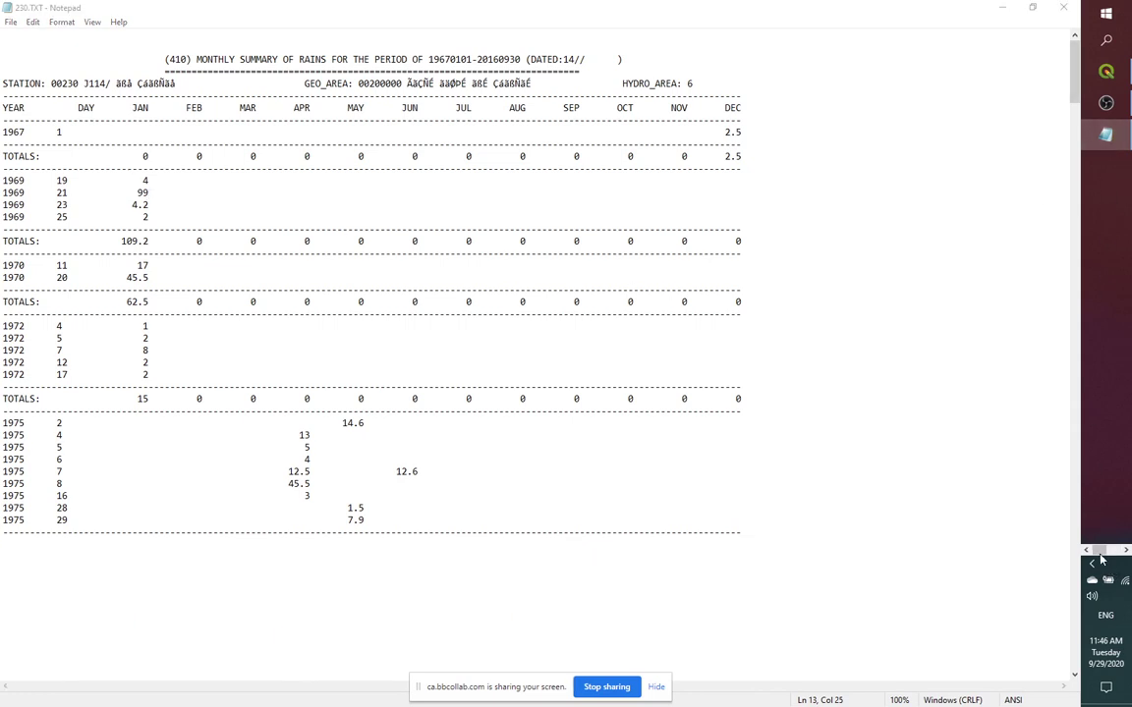
Switch to the Book1 workbook in Excel and enter the heading Year in D10 with 1969 beneath it.
{"action": "scroll", "coordinate": [1126, 379], "scroll_direction": "up", "scroll_amount": 3}
{"action": "mouse_move", "coordinate": [1105, 293]}
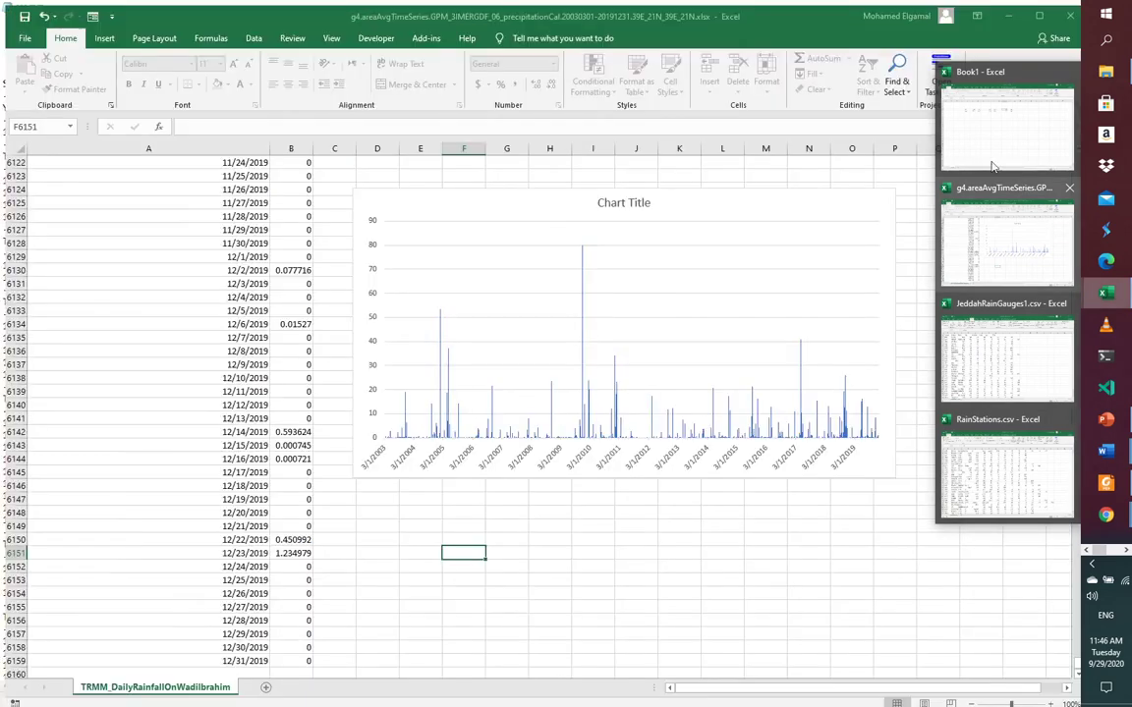
{"action": "left_click", "coordinate": [1007, 123]}
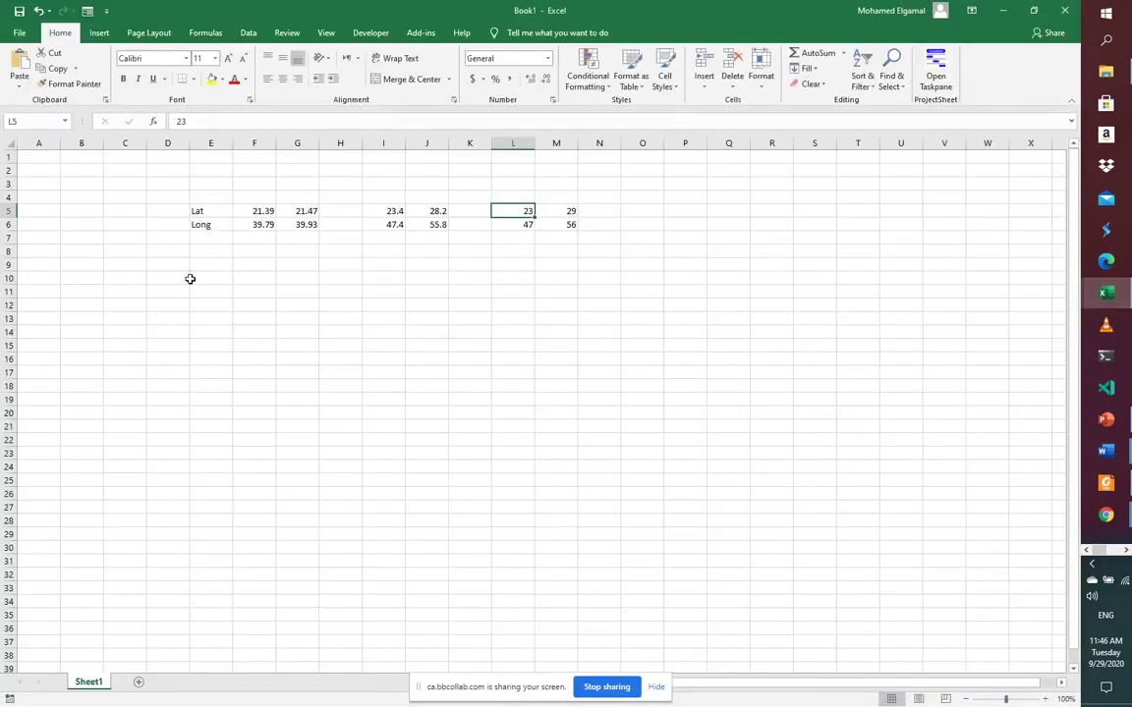
{"action": "left_click", "coordinate": [179, 291]}
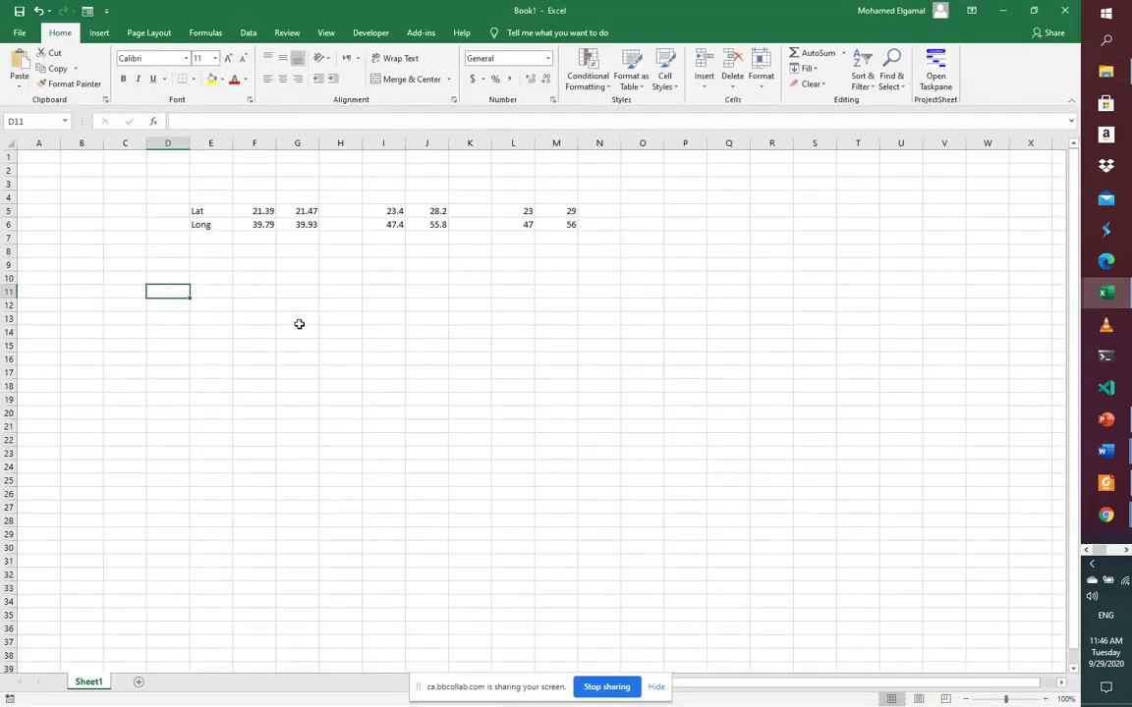
{"action": "type", "text": "19"}
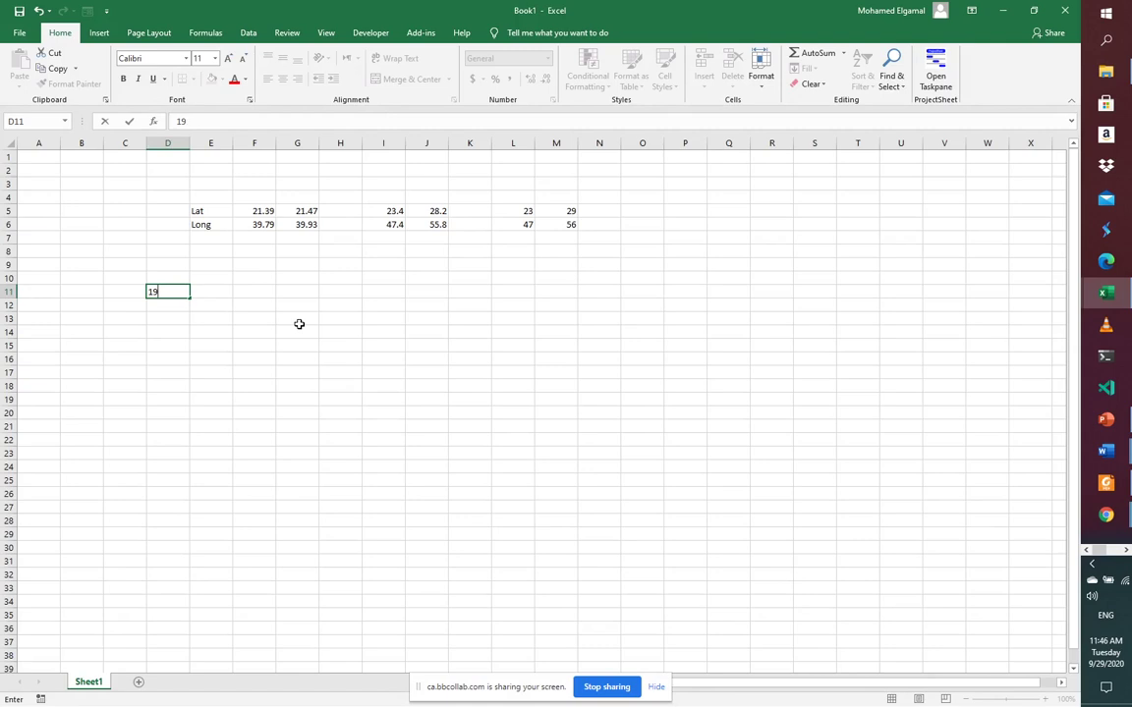
{"action": "type", "text": "69"}
{"action": "key", "text": "shift+Return"}
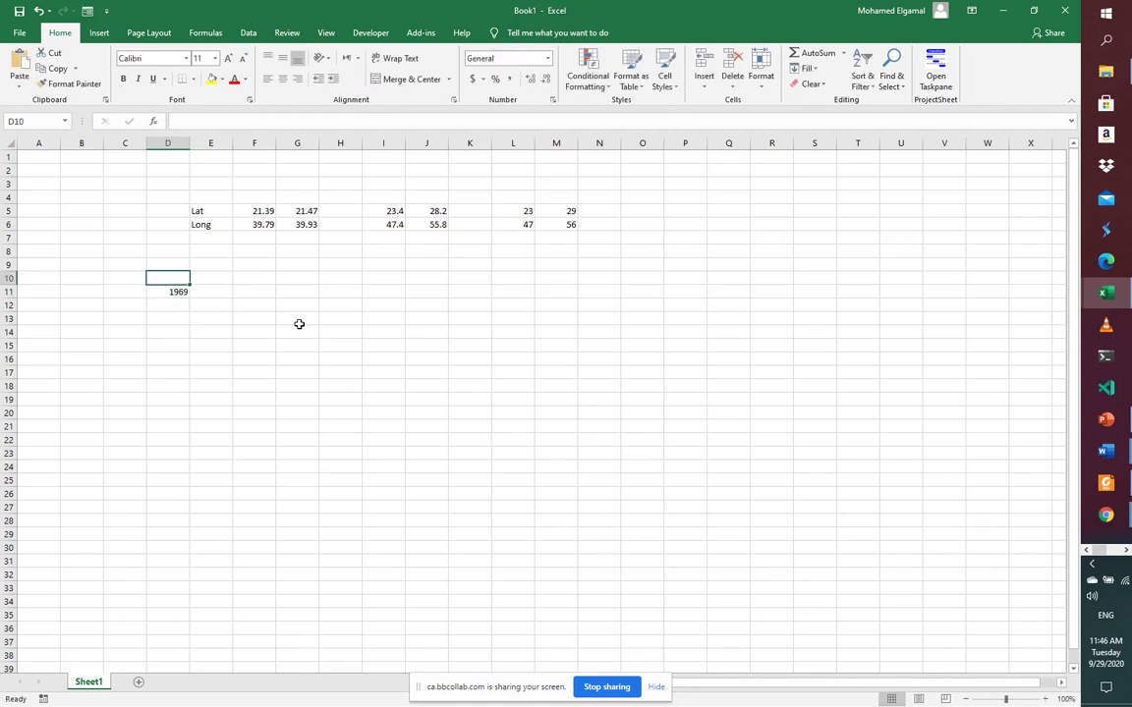
{"action": "type", "text": "Year"}
{"action": "key", "text": "Tab"}
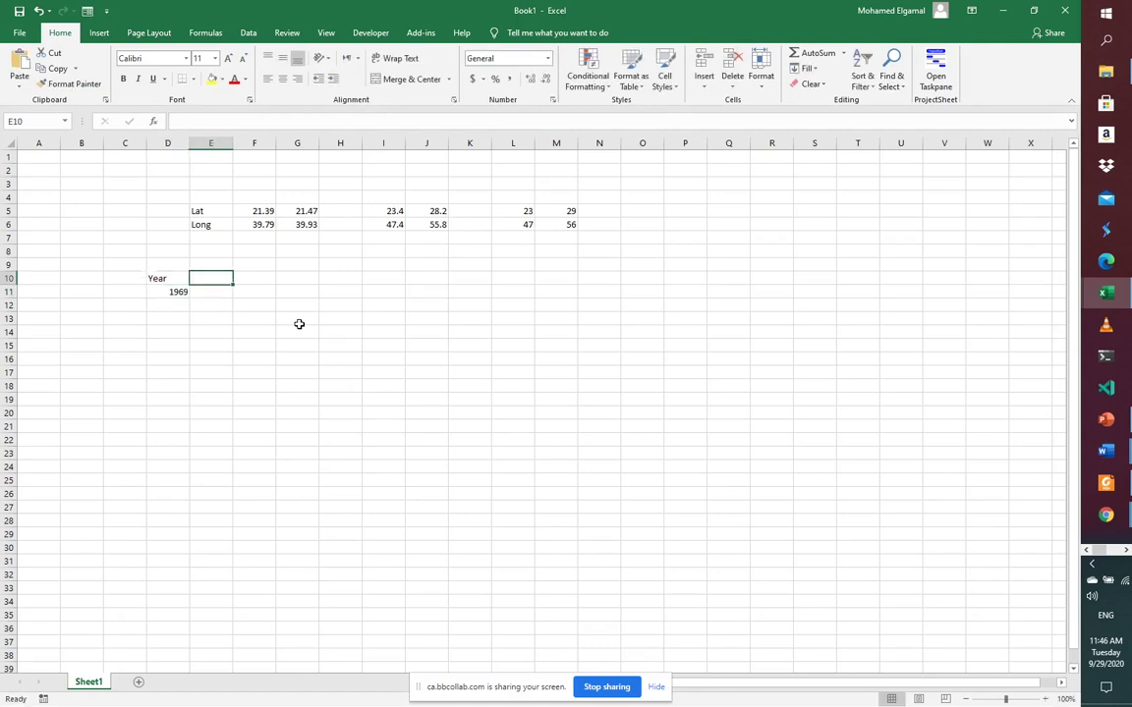
Enter the heading "Max daily (mm)" in E10, beside the Year heading.
{"action": "type", "text": "Max"}
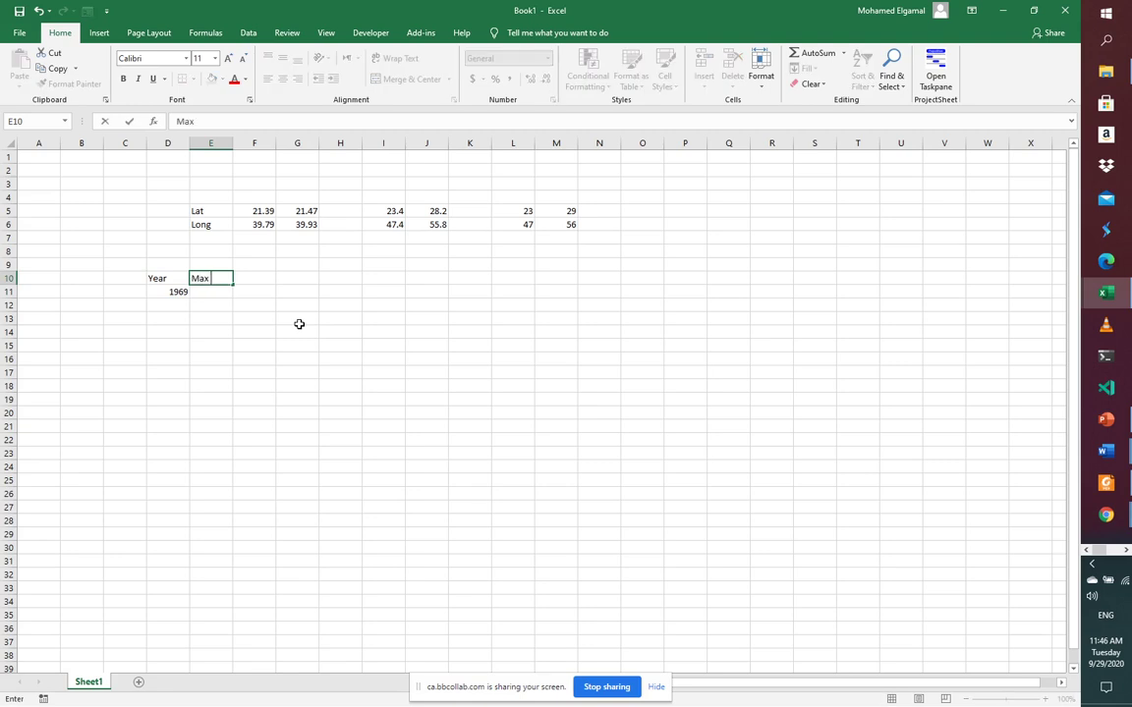
{"action": "type", "text": " daily"}
{"action": "key", "text": "Return"}
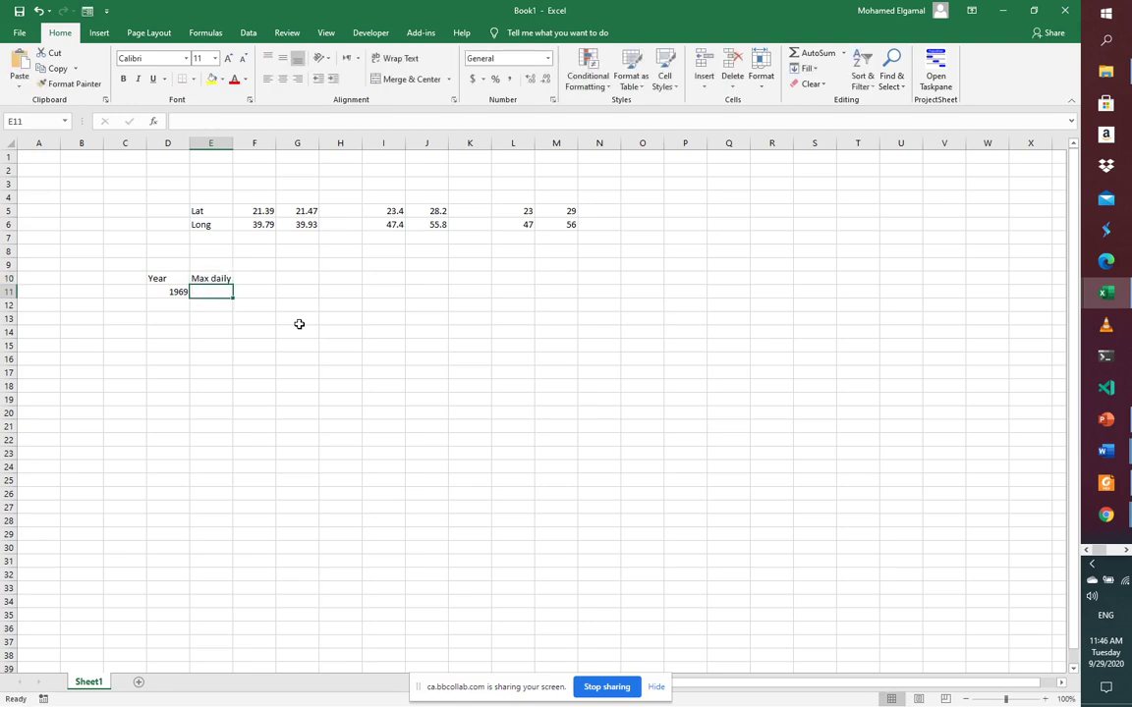
{"action": "key", "text": "Up"}
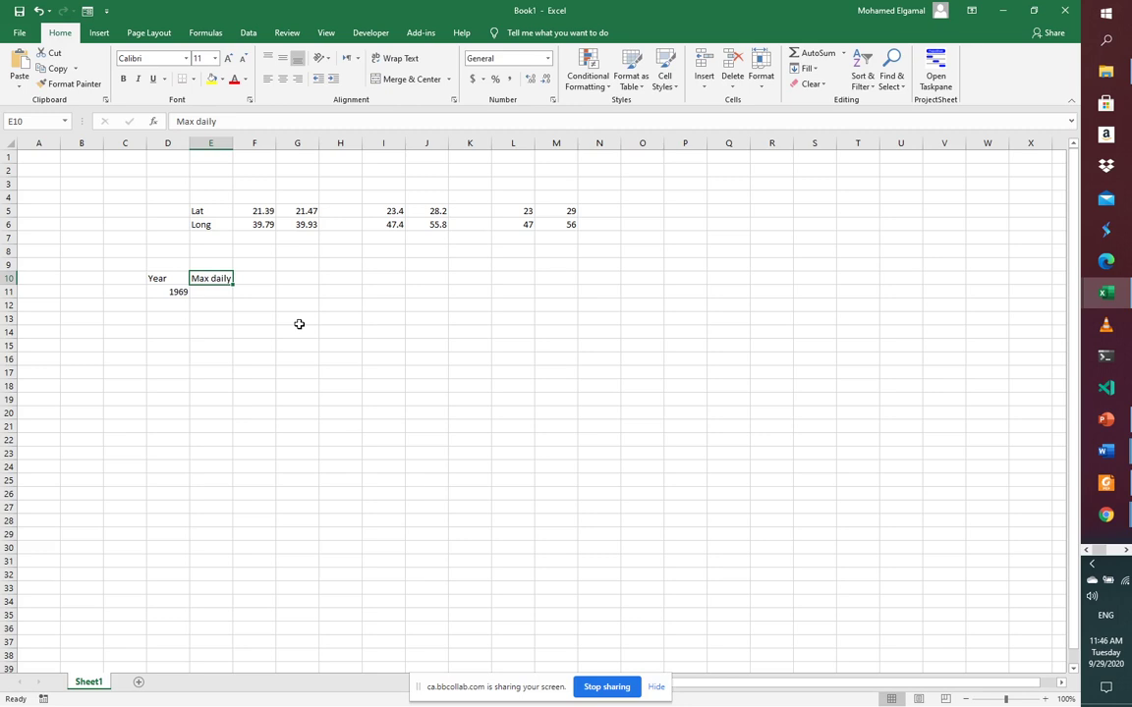
{"action": "left_click", "coordinate": [250, 122]}
{"action": "type", "text": "("}
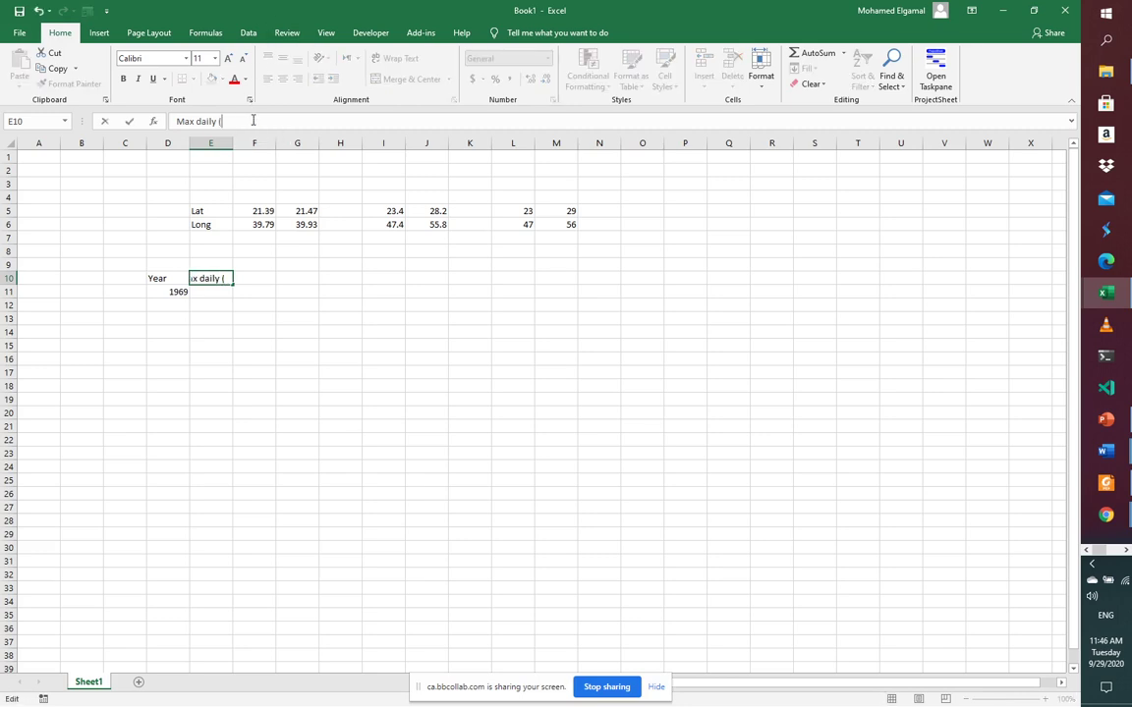
{"action": "type", "text": "mm)"}
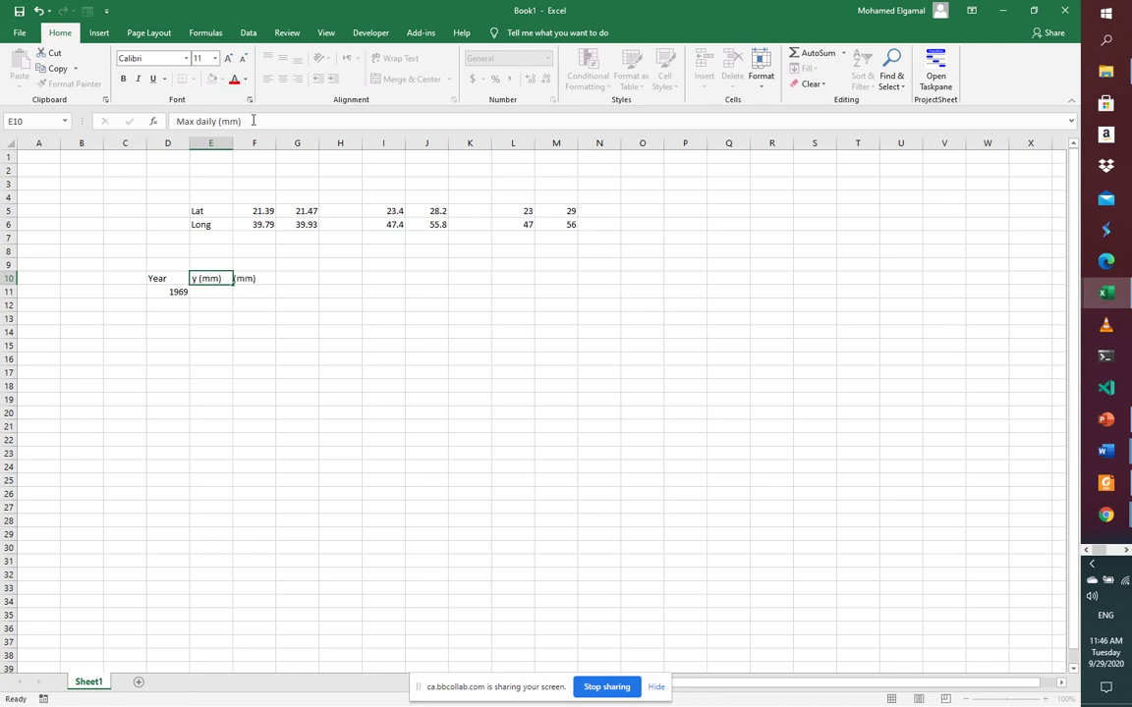
{"action": "key", "text": "Return"}
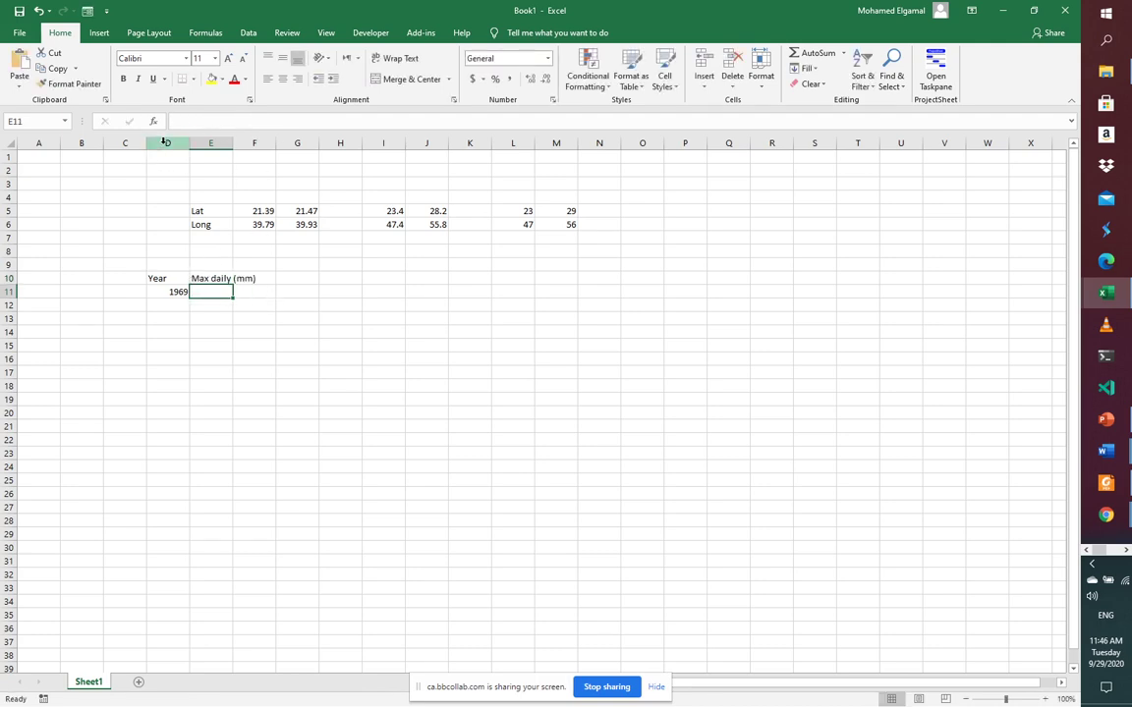
Centre the contents of columns D and E and fit both column widths to their contents.
{"action": "left_click_drag", "start_coordinate": [163, 144], "coordinate": [225, 144]}
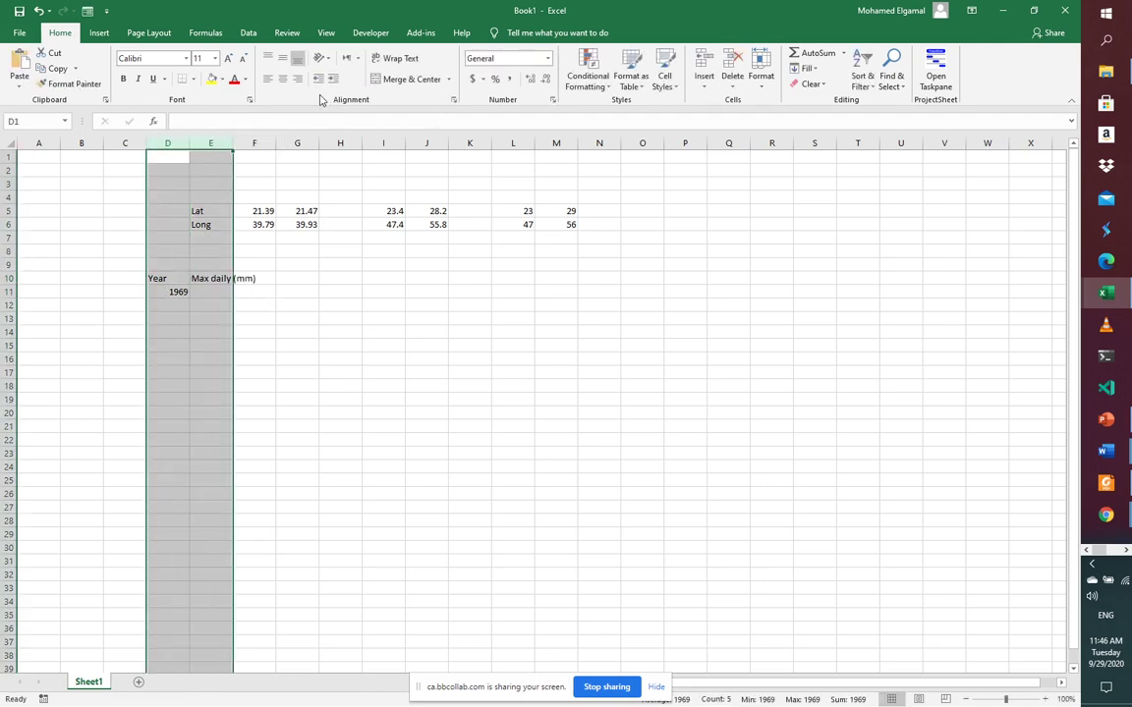
{"action": "left_click", "coordinate": [282, 79]}
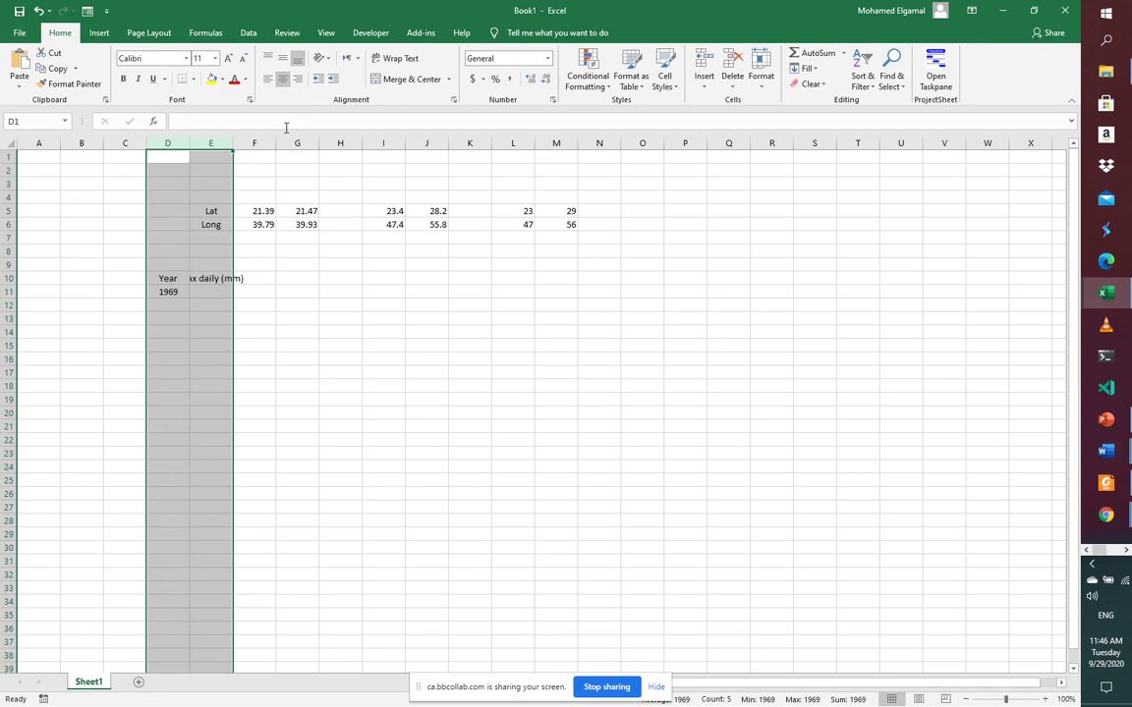
{"action": "double_click", "coordinate": [232, 144]}
Enter 99 in E11 as the maximum daily rainfall for 1969.
{"action": "left_click", "coordinate": [220, 294]}
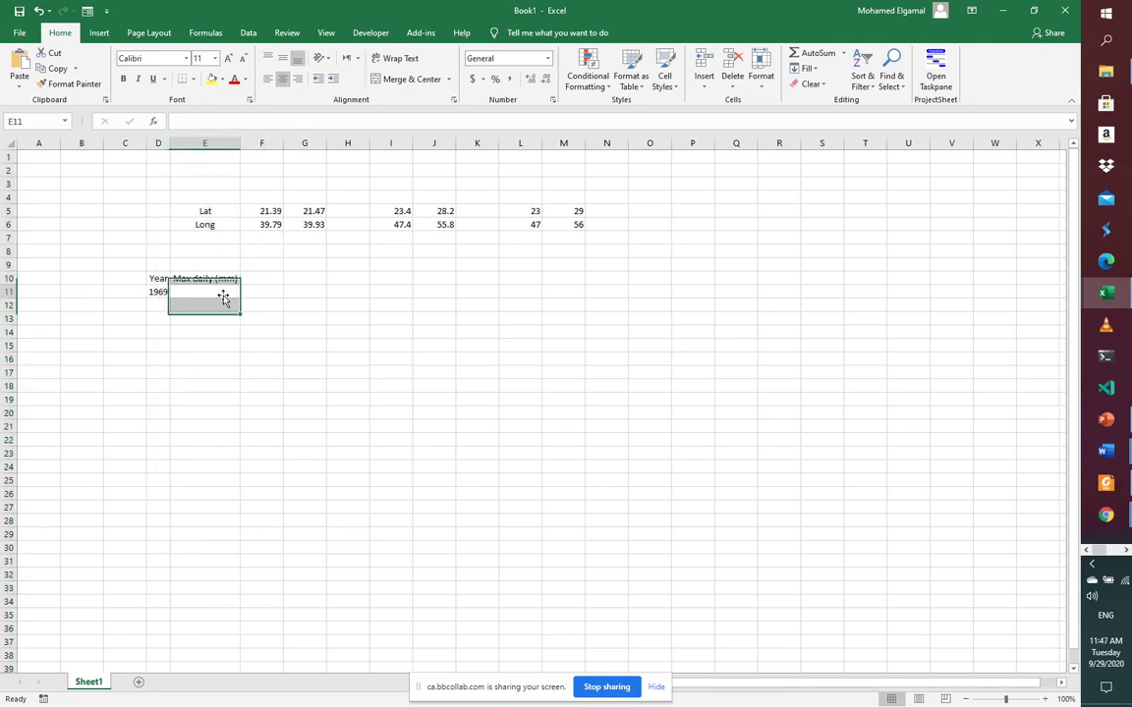
{"action": "type", "text": "99"}
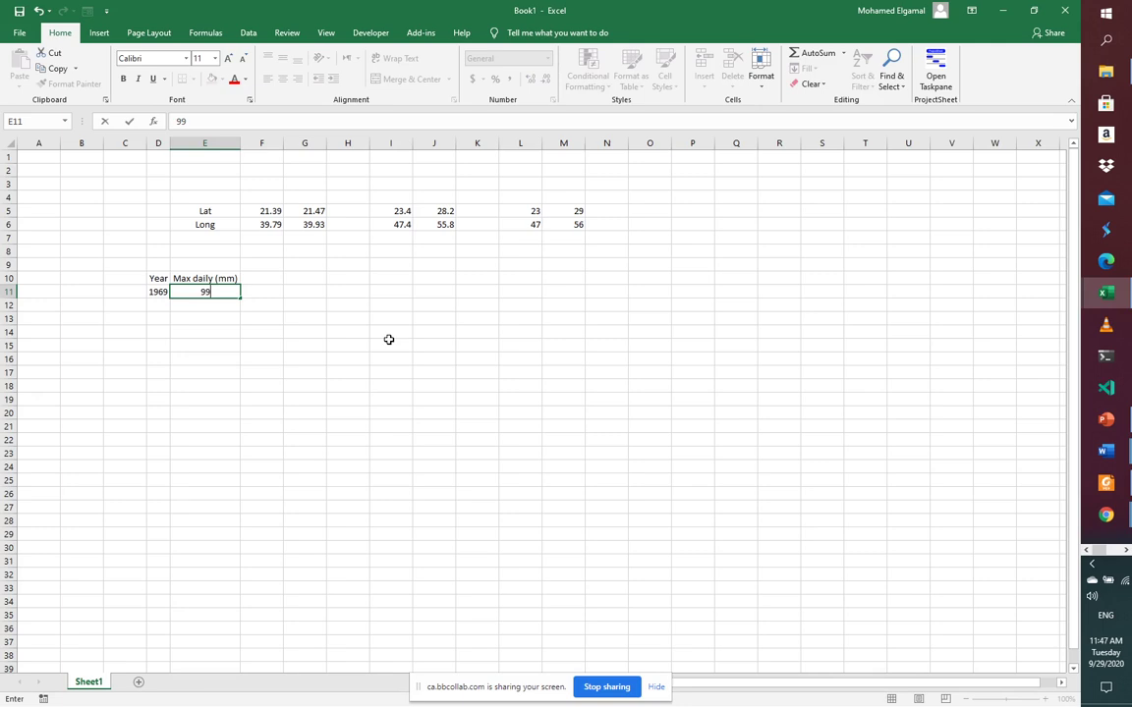
{"action": "key", "text": "Return"}
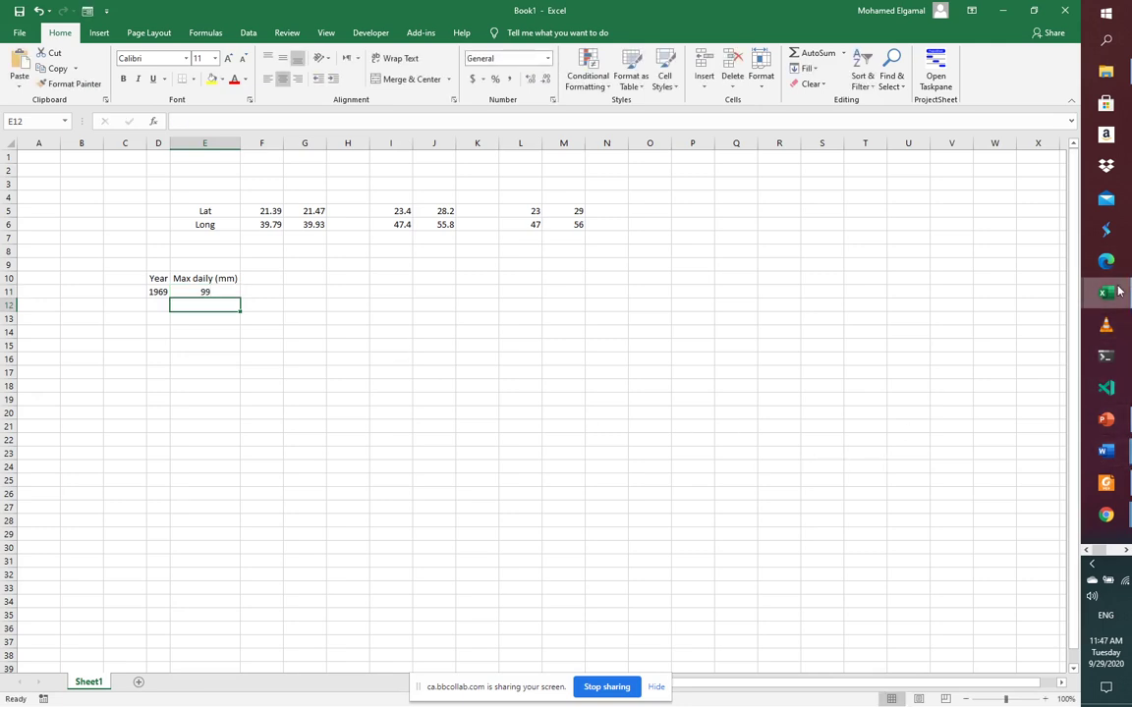
Glance at RainStations.csv, return to 230.TXT in Notepad and go through the records down to the year 2009.
{"action": "mouse_move", "coordinate": [1118, 292]}
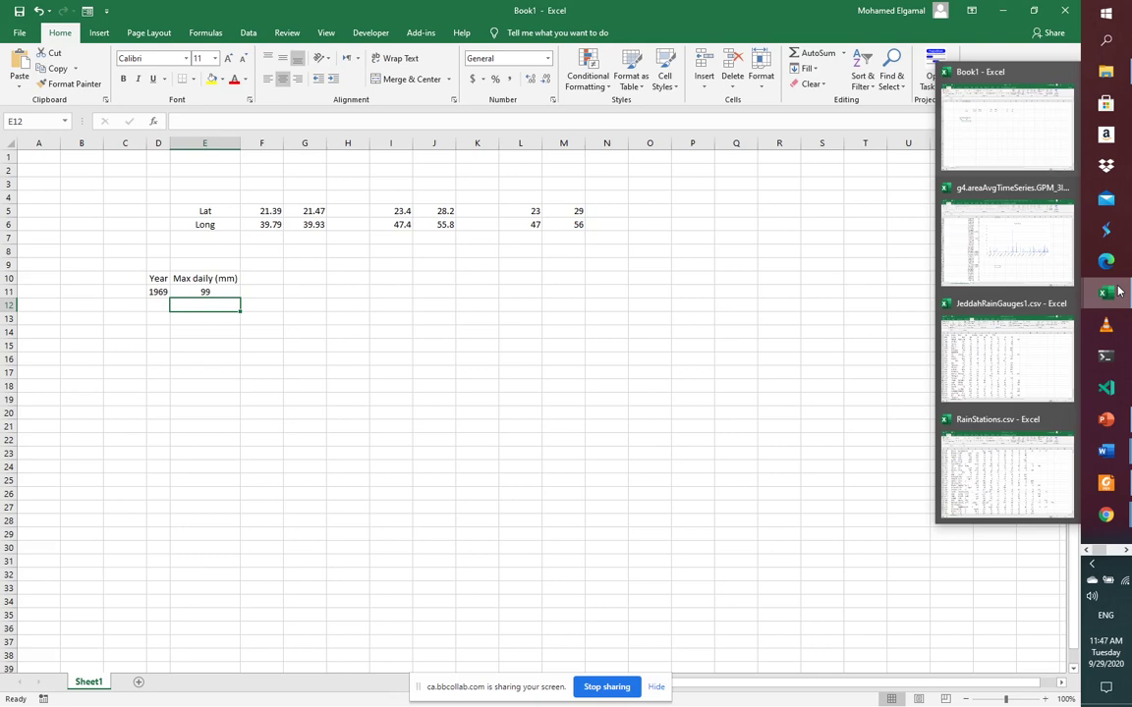
{"action": "left_click", "coordinate": [992, 472]}
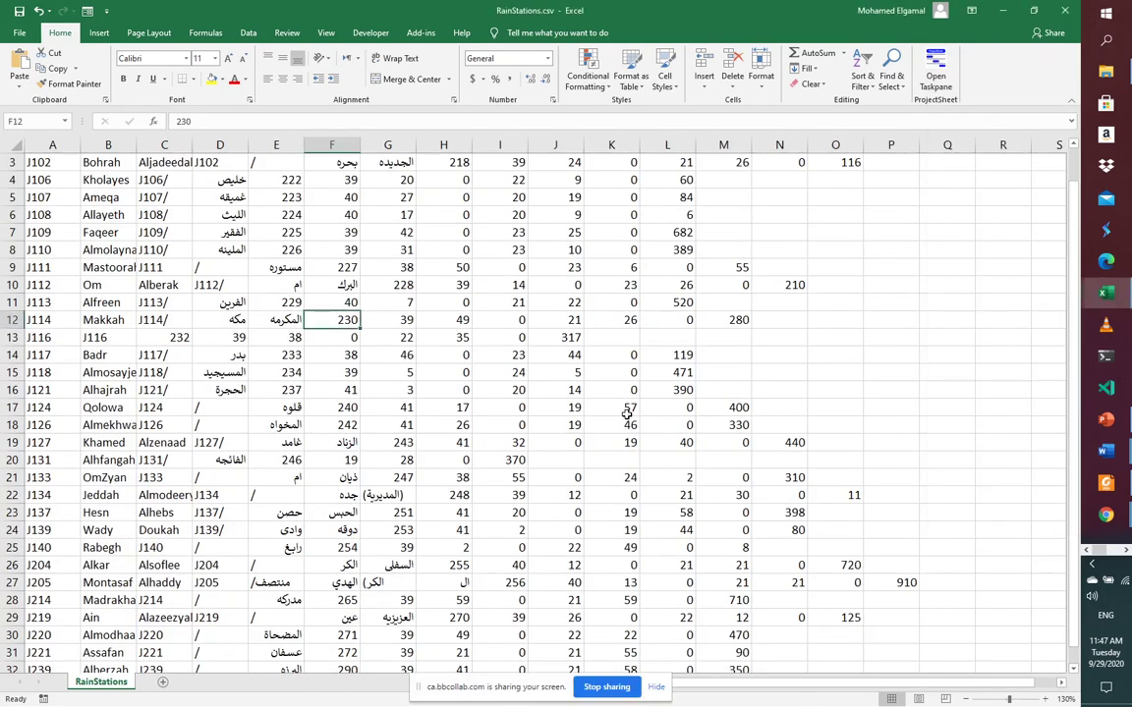
{"action": "key", "text": "ctrl+super+Right"}
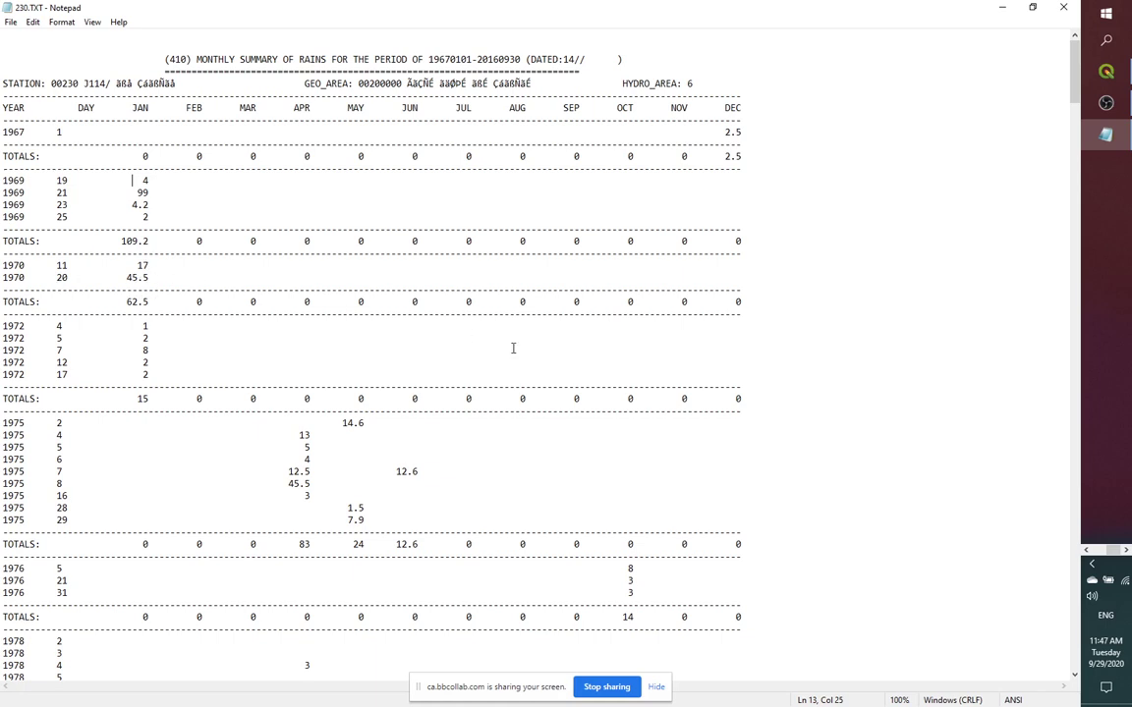
{"action": "scroll", "coordinate": [147, 295], "scroll_direction": "down", "scroll_amount": 20}
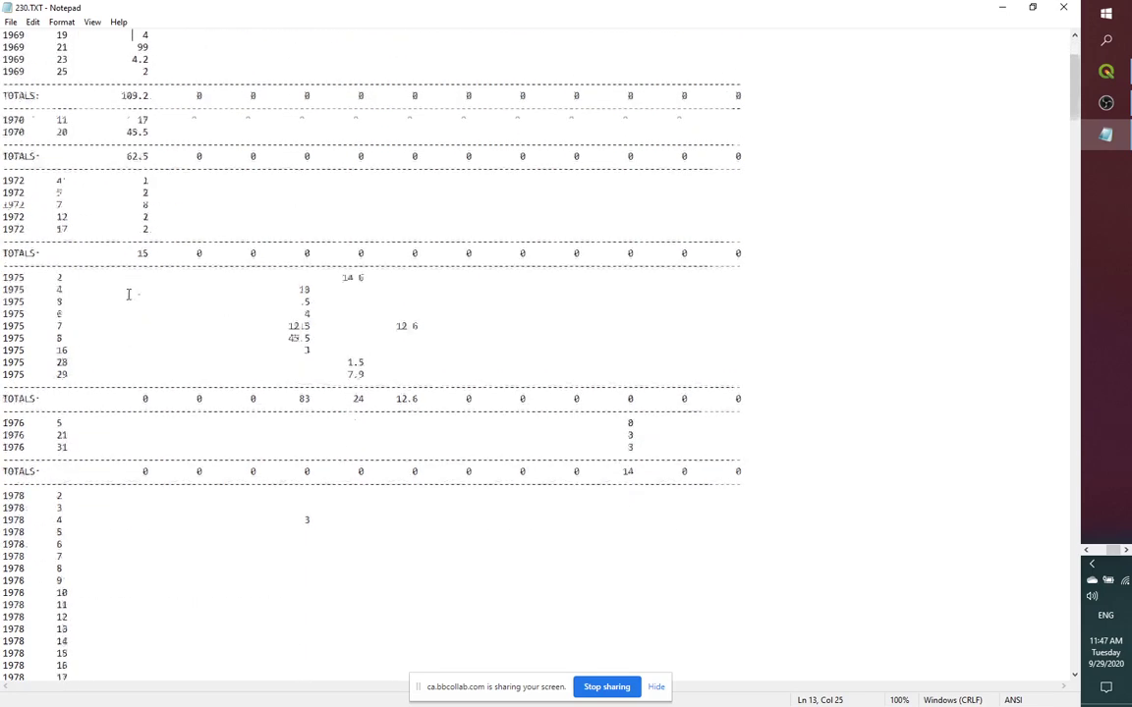
{"action": "scroll", "coordinate": [144, 339], "scroll_direction": "down", "scroll_amount": 20}
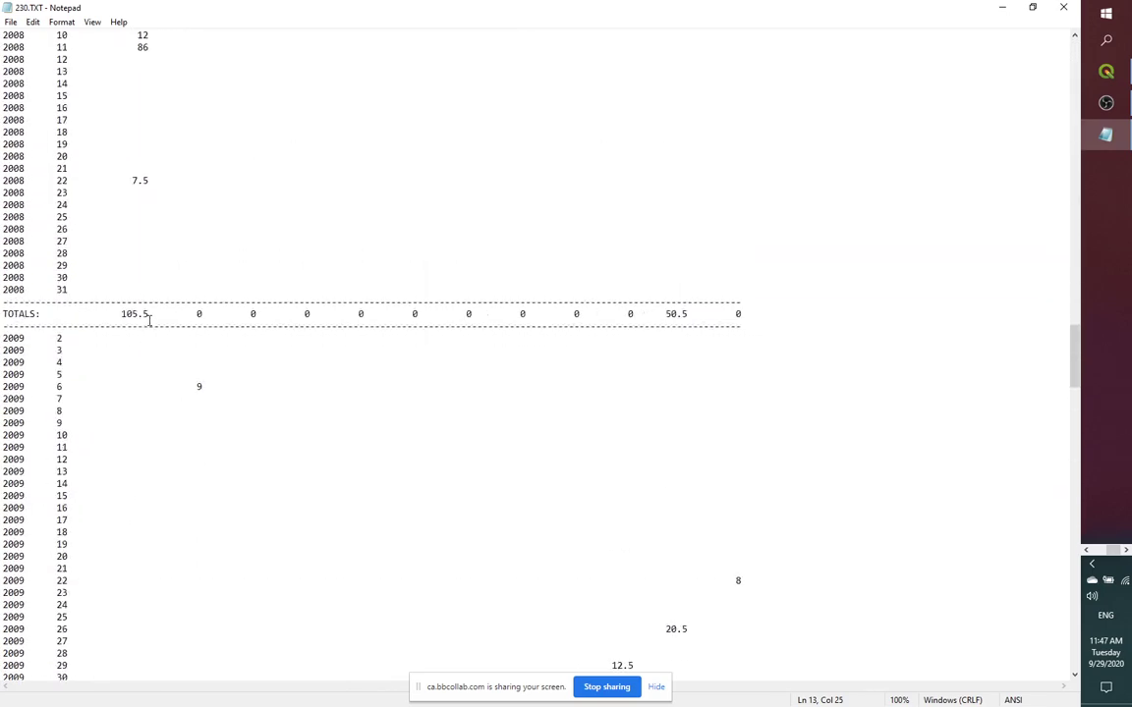
{"action": "scroll", "coordinate": [149, 317], "scroll_direction": "down", "scroll_amount": 3}
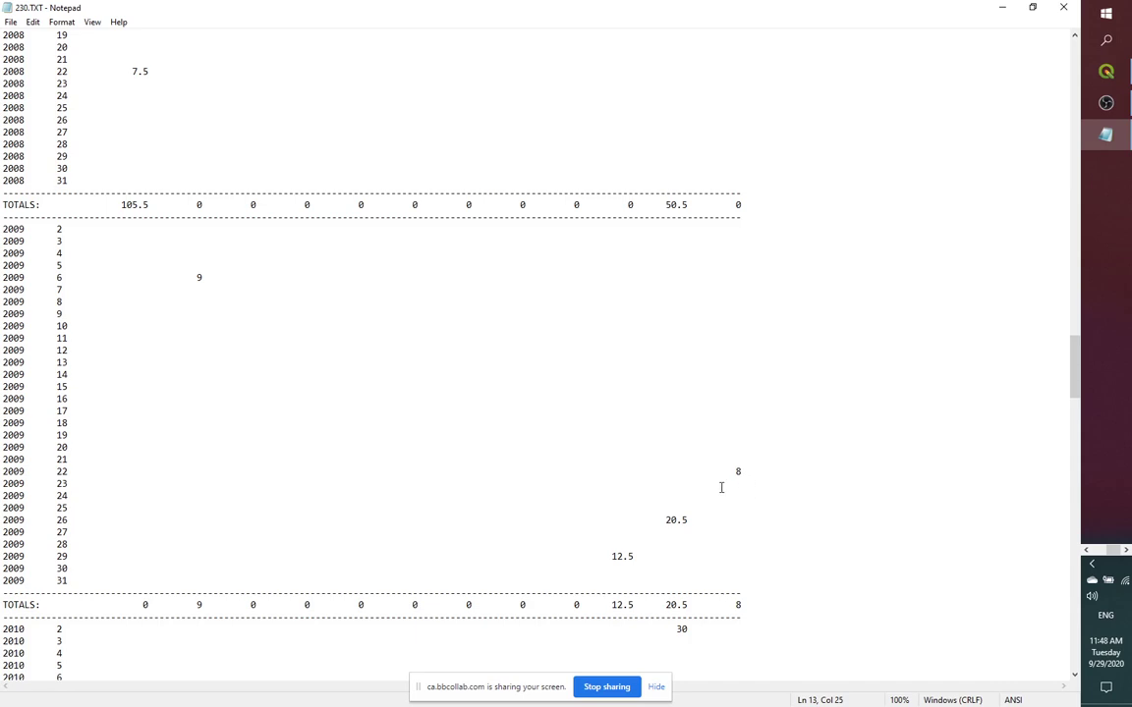
Highlight the 2009 rainfall records and their day column to read how that year's daily values are laid out.
{"action": "left_click_drag", "start_coordinate": [154, 254], "coordinate": [751, 553]}
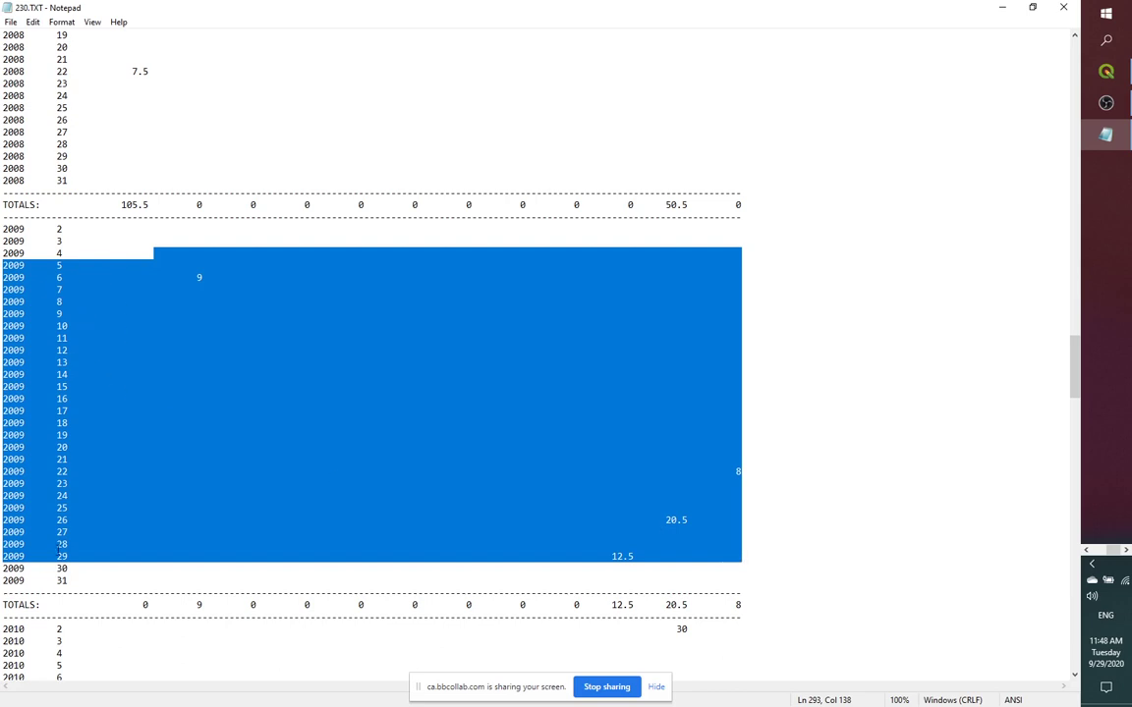
{"action": "left_click", "coordinate": [66, 236]}
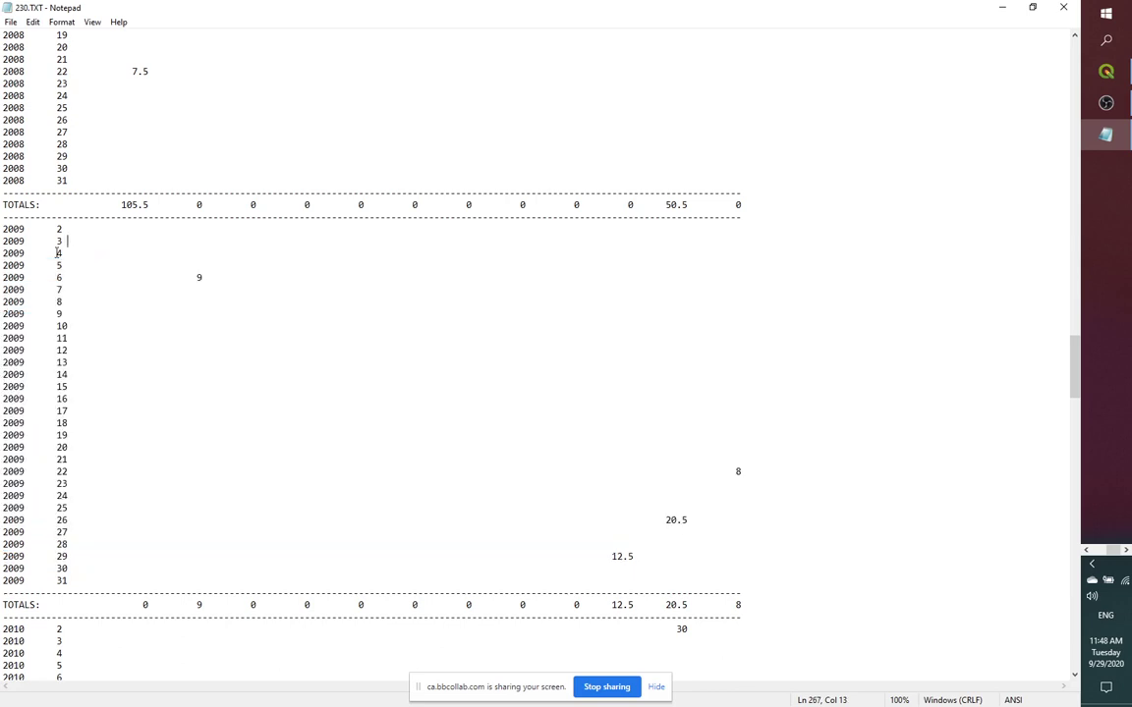
{"action": "left_click_drag", "start_coordinate": [56, 253], "coordinate": [70, 551]}
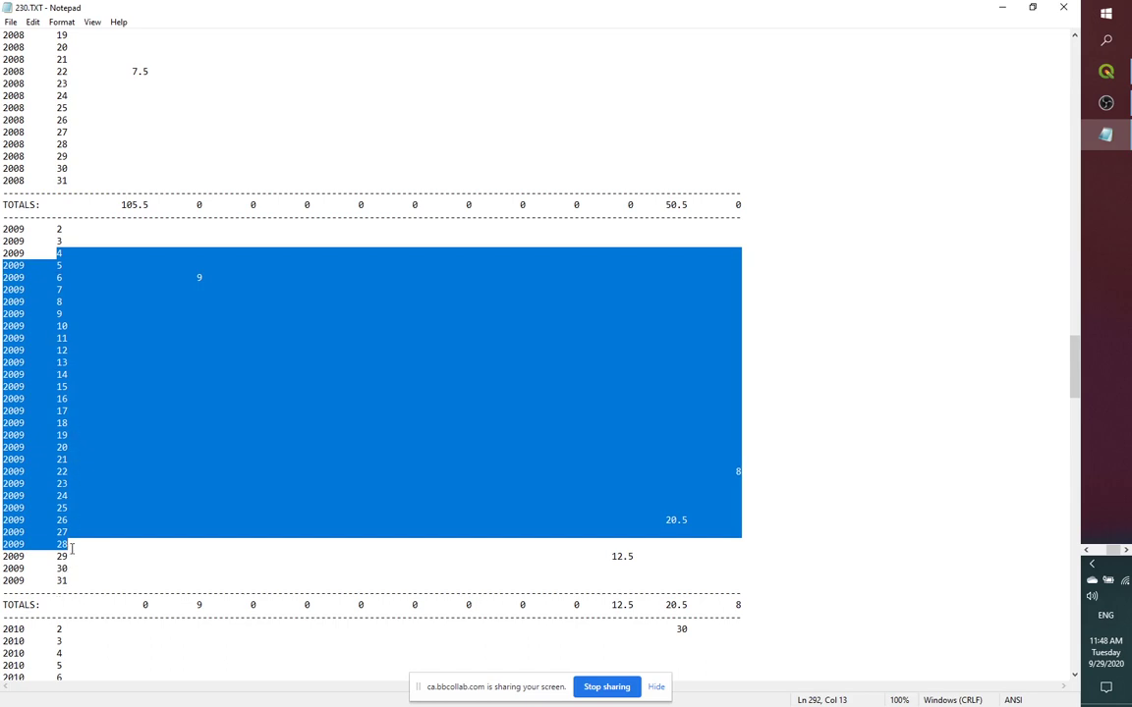
{"action": "left_click", "coordinate": [68, 338]}
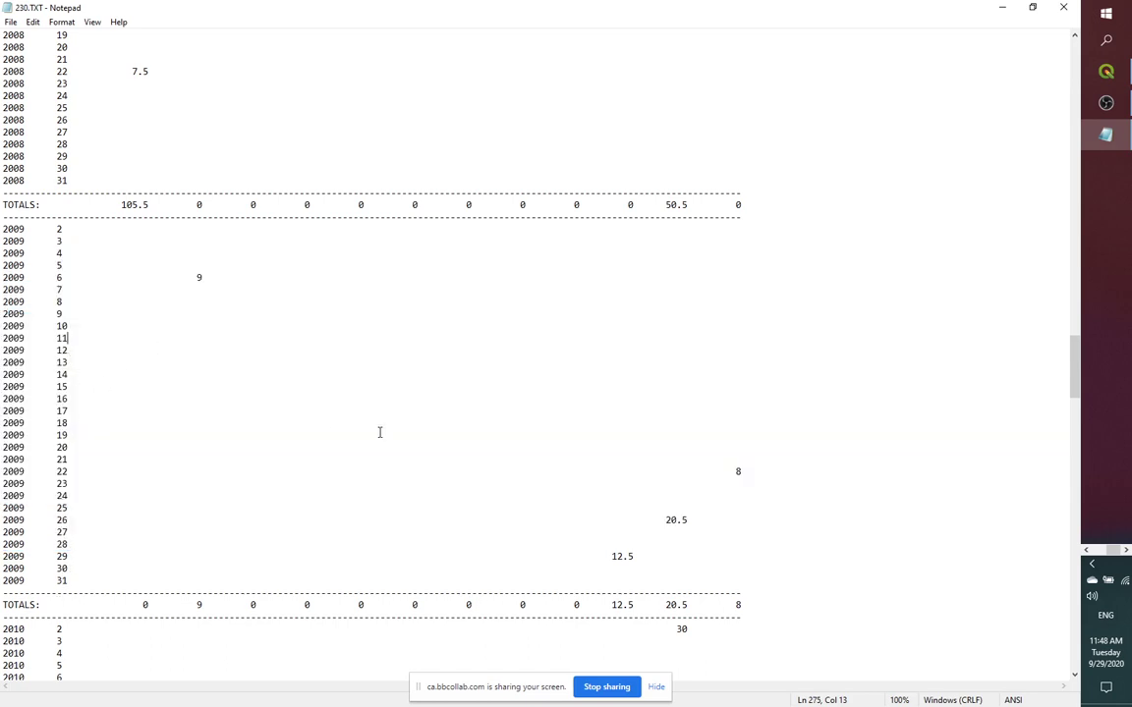
Skim the remaining yearly records to the end of 230.TXT to find the last year covered.
{"action": "scroll", "coordinate": [379, 432], "scroll_direction": "down", "scroll_amount": 2}
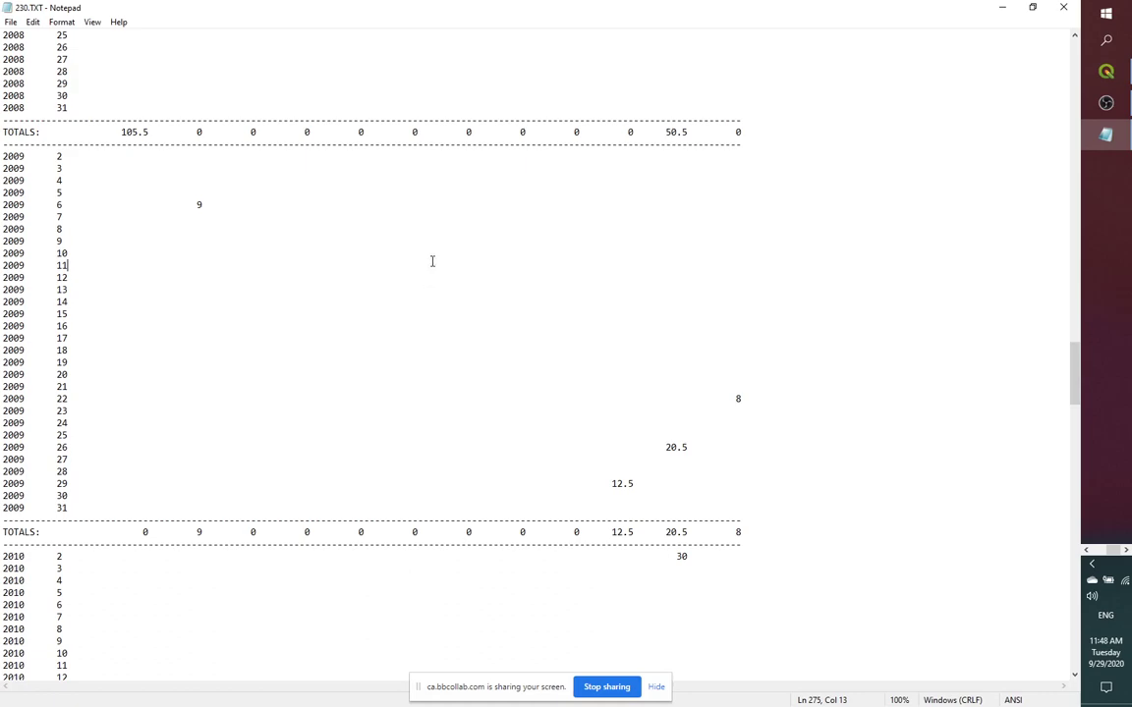
{"action": "scroll", "coordinate": [339, 412], "scroll_direction": "down", "scroll_amount": 20}
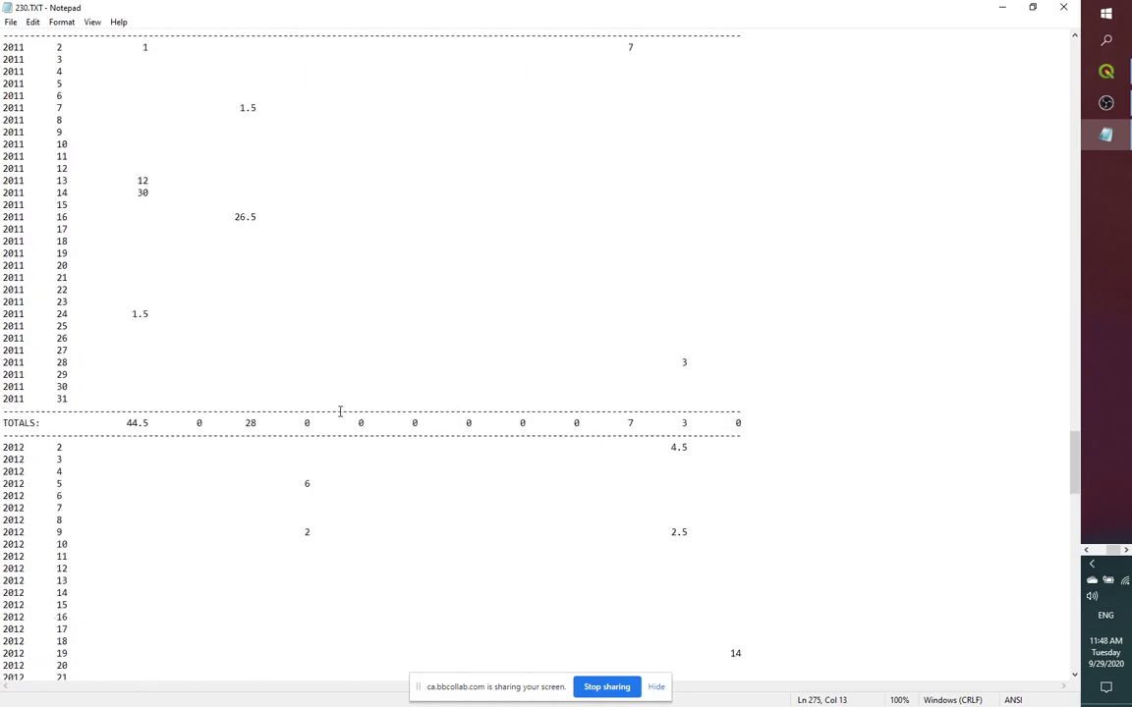
{"action": "scroll", "coordinate": [340, 412], "scroll_direction": "down", "scroll_amount": 20}
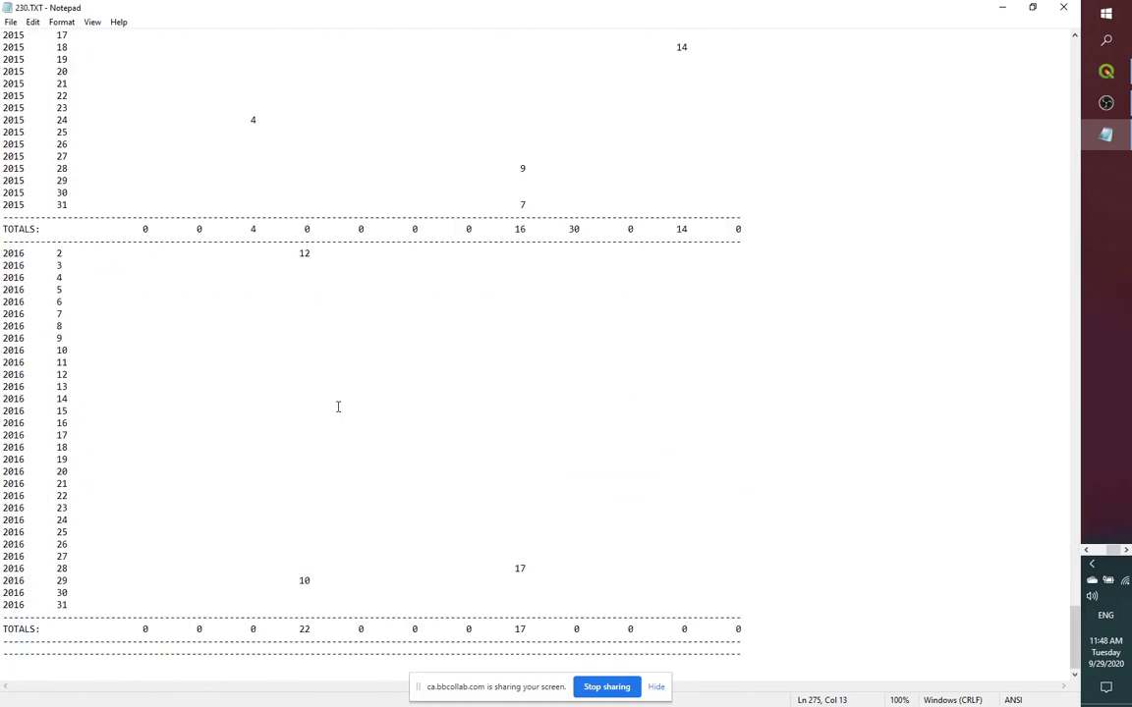
{"action": "scroll", "coordinate": [338, 406], "scroll_direction": "up", "scroll_amount": 12}
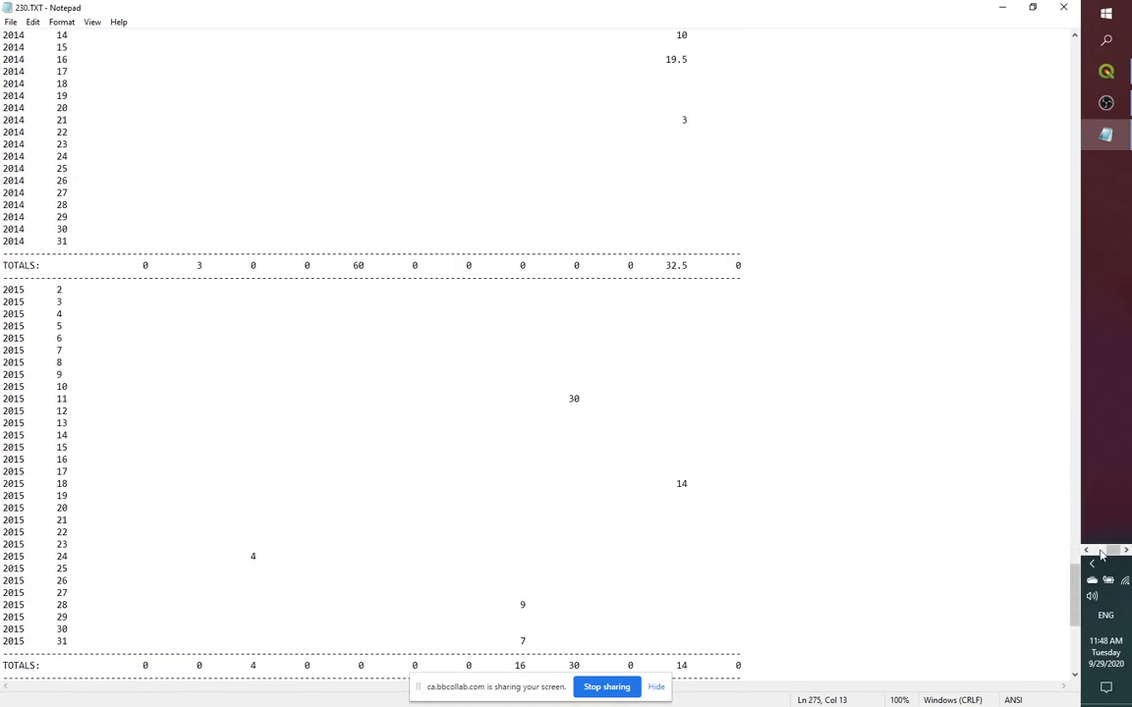
Switch back to the Book1 workbook in Excel and enter 1970 in D12, below 1969.
{"action": "mouse_move", "coordinate": [1105, 293]}
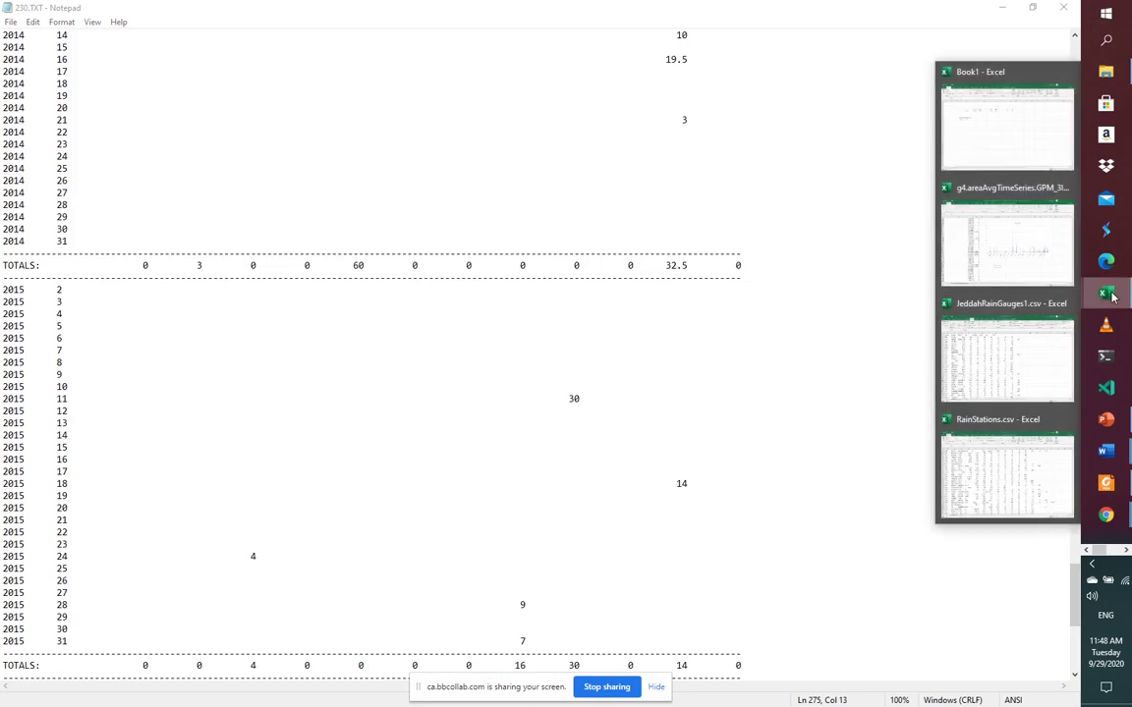
{"action": "left_click", "coordinate": [1013, 265]}
{"action": "key", "text": "alt+Tab"}
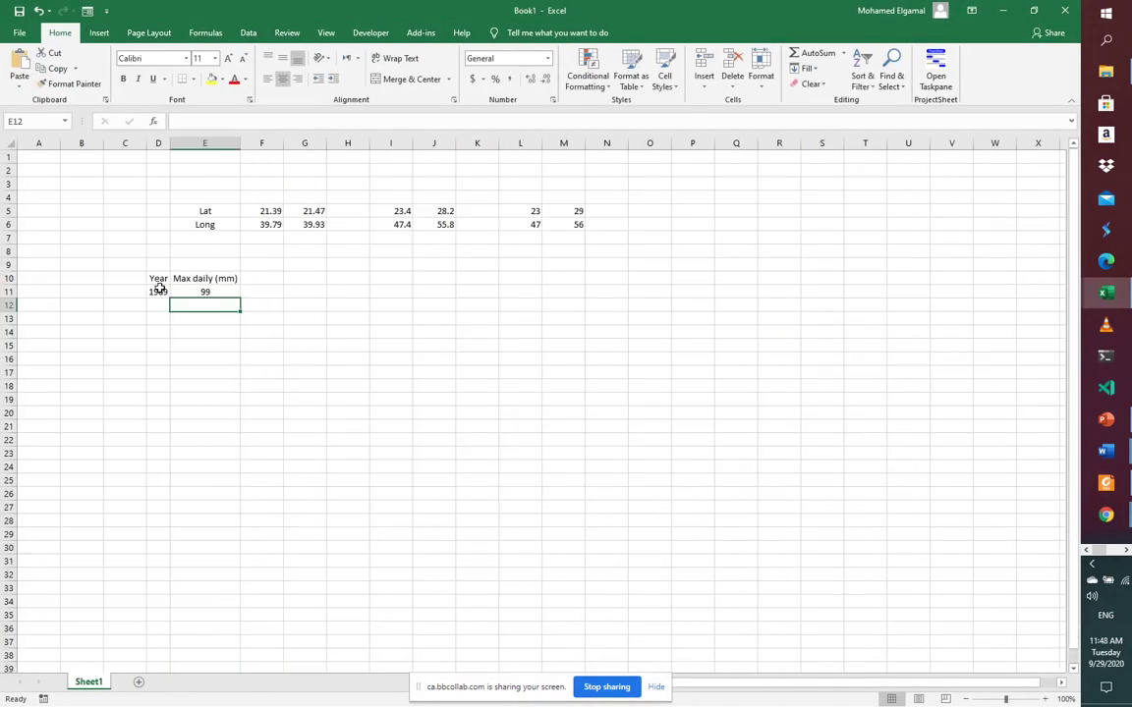
{"action": "left_click", "coordinate": [157, 291]}
{"action": "mouse_move", "coordinate": [171, 295]}
{"action": "left_mouse_down"}
{"action": "mouse_move", "coordinate": [167, 341]}
{"action": "mouse_move", "coordinate": [173, 314]}
{"action": "left_mouse_up"}
{"action": "key", "text": "Down"}
{"action": "type", "text": "1970"}
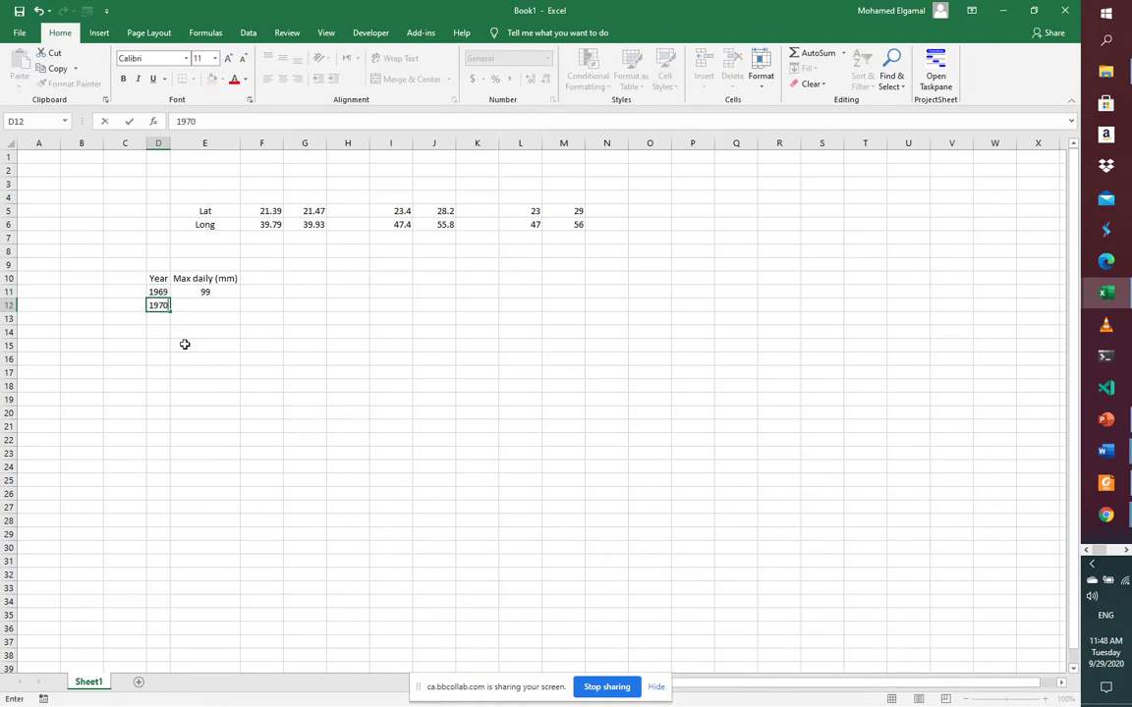
Extend the yearly series in column D from 1969 and 1970 down to 2116.
{"action": "left_click", "coordinate": [185, 344]}
{"action": "left_click_drag", "start_coordinate": [157, 292], "coordinate": [169, 641]}
{"action": "scroll", "coordinate": [250, 533], "scroll_direction": "up", "scroll_amount": 20}
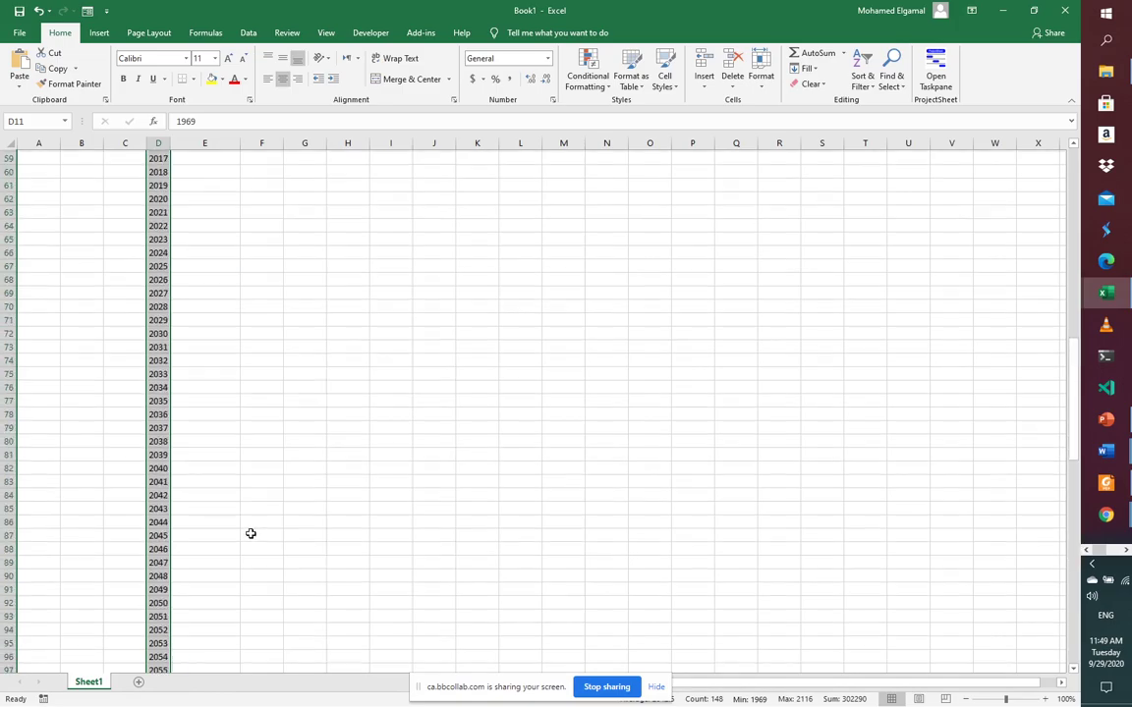